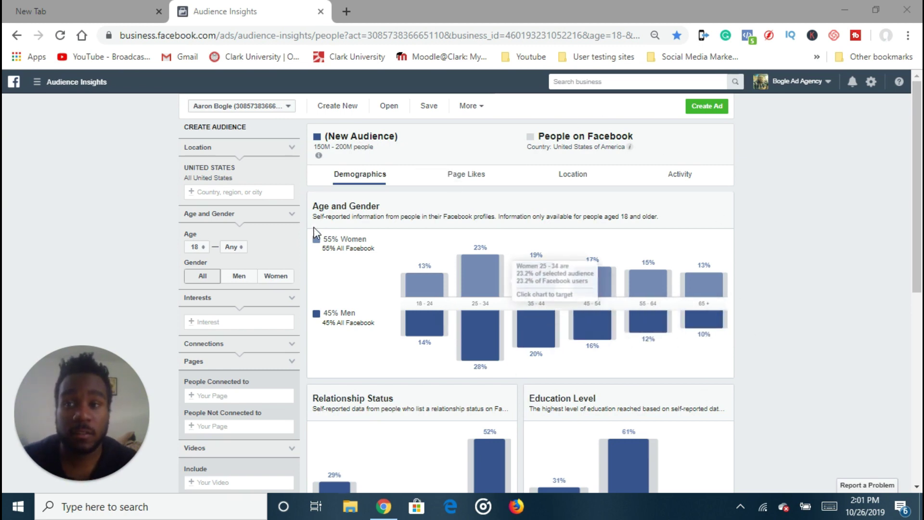
{"action": "left_click", "coordinate": [112, 8]}
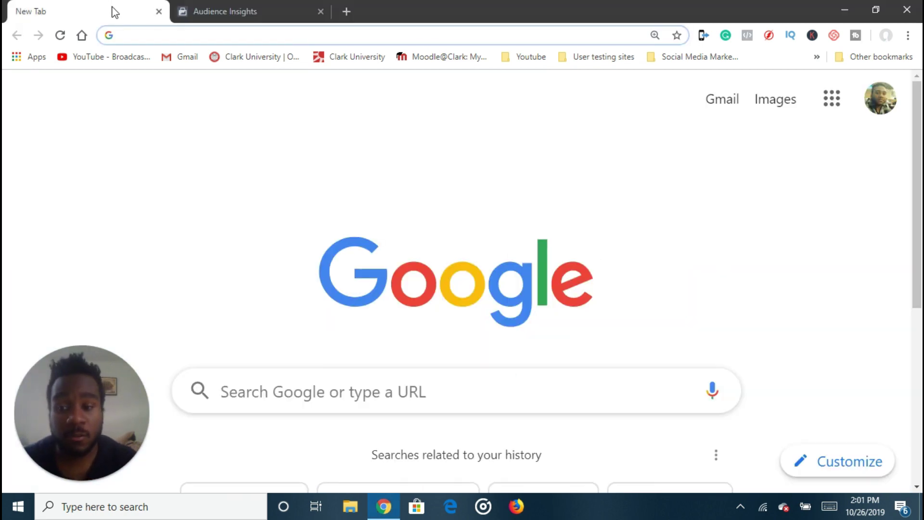
{"action": "left_click", "coordinate": [225, 15]}
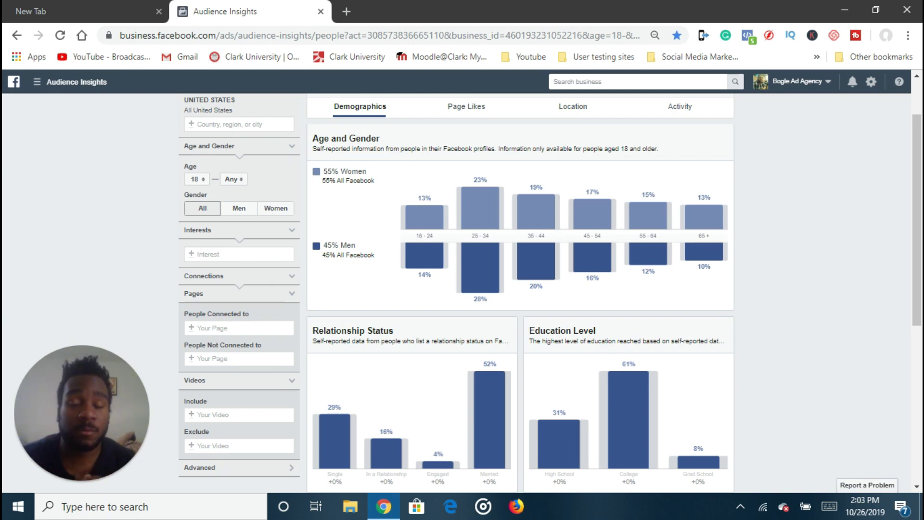
{"action": "scroll", "coordinate": [219, 233], "scroll_direction": "up", "scroll_amount": 2}
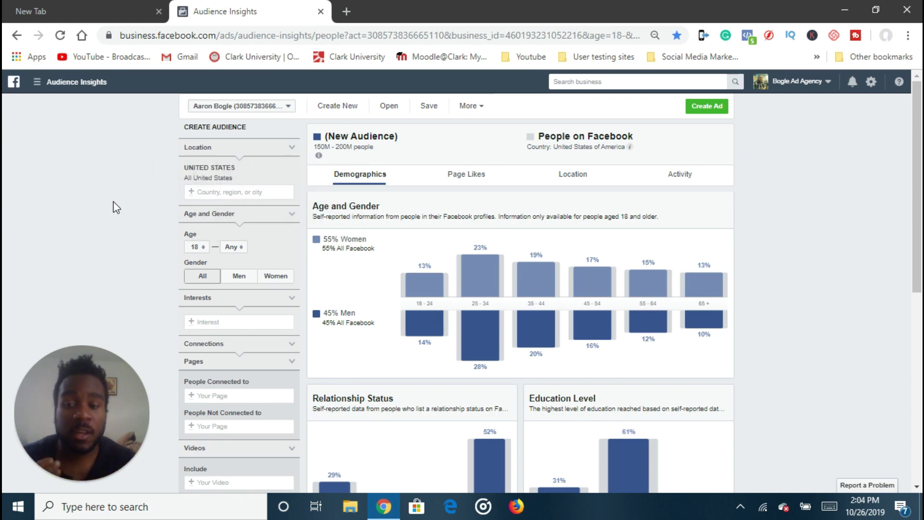
{"action": "scroll", "coordinate": [113, 202], "scroll_direction": "down", "scroll_amount": 3}
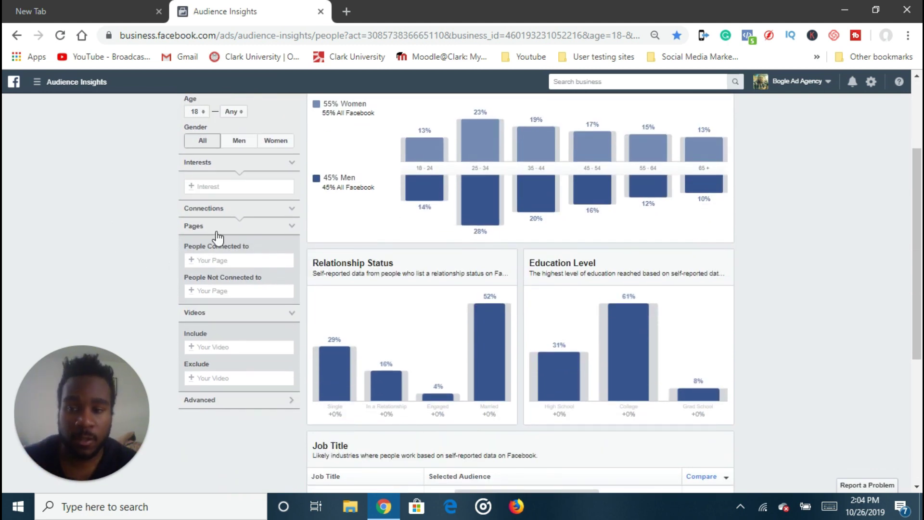
Switch to the blank browser tab and enter the query how to "solve customer painpoint" without running it.
{"action": "key", "text": "ctrl+Tab"}
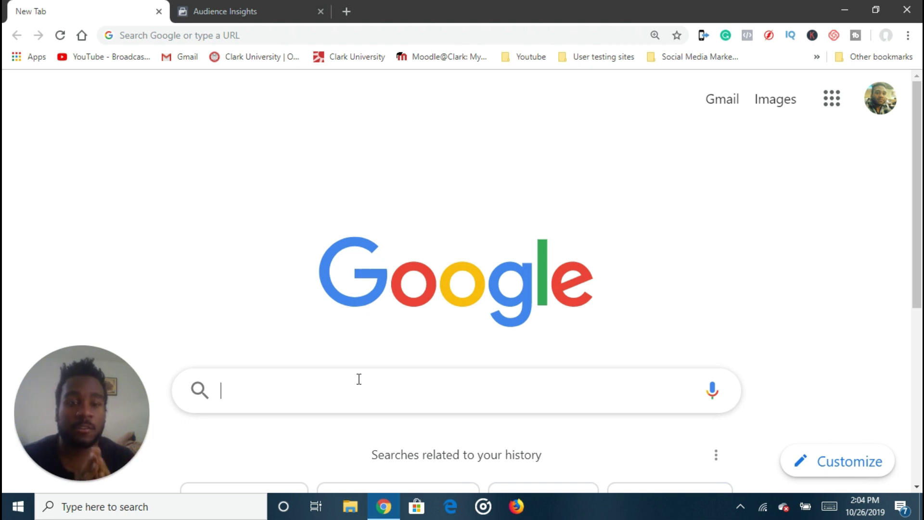
{"action": "type", "text": "how to"}
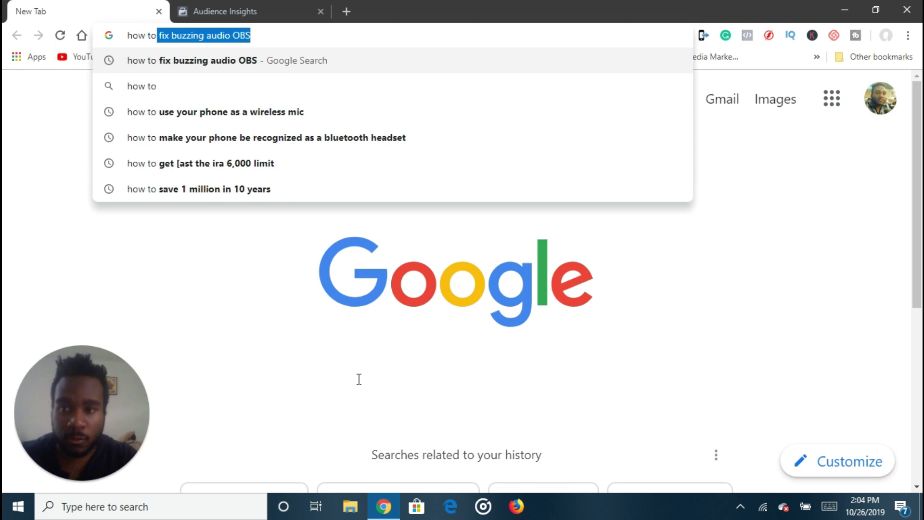
{"action": "type", "text": " :"}
{"action": "key", "text": "BackSpace"}
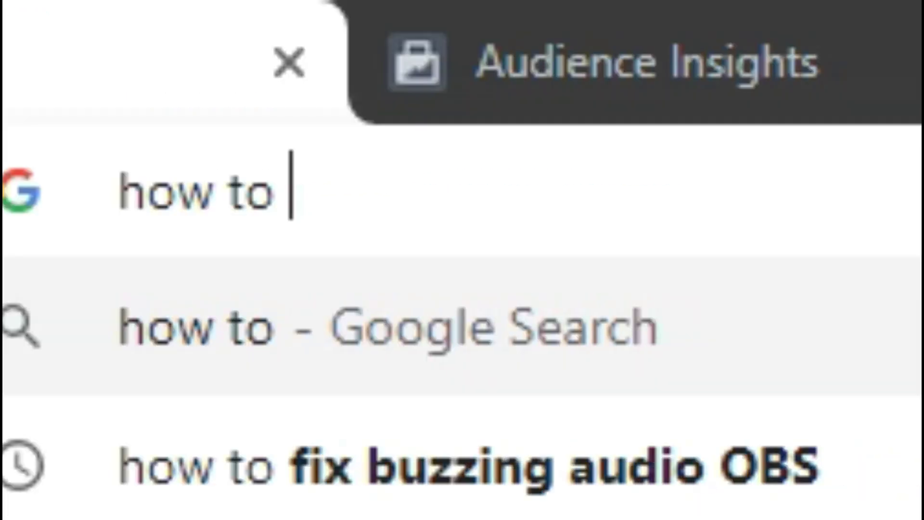
{"action": "type", "text": "\"solve "}
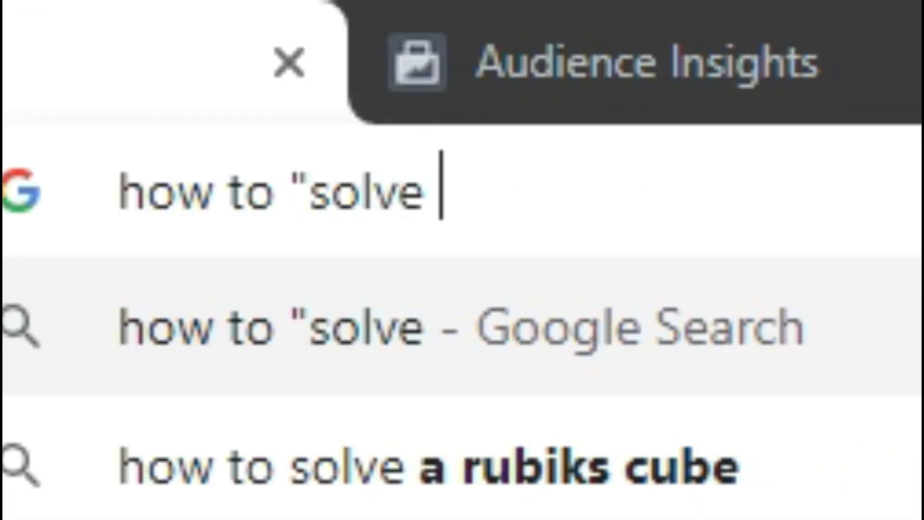
{"action": "type", "text": "customer "}
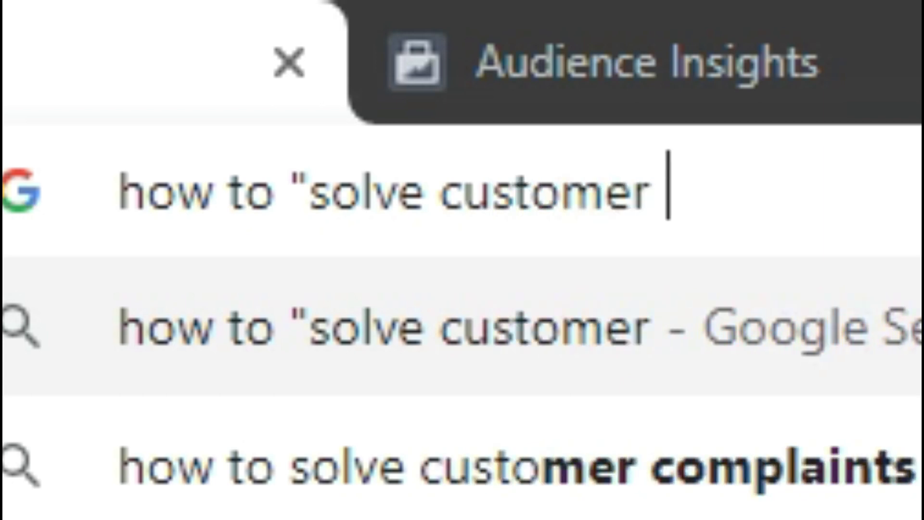
{"action": "type", "text": "painpoint"}
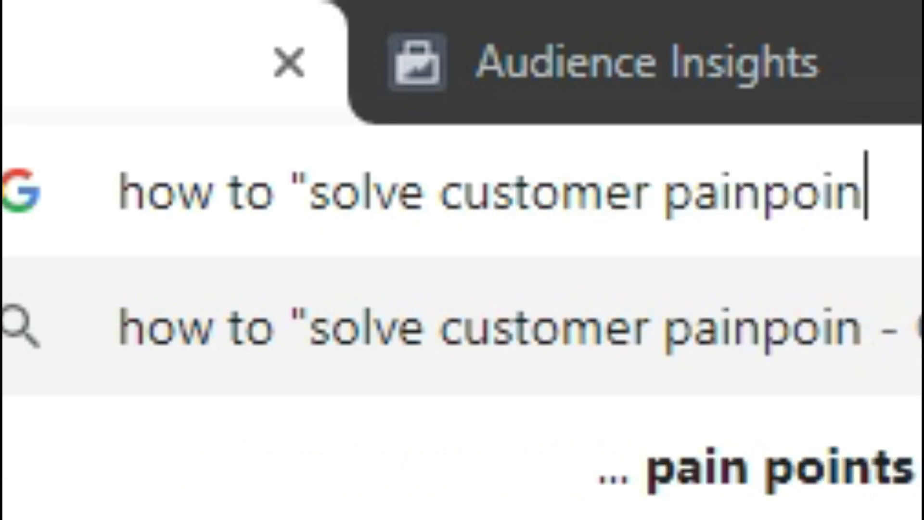
{"action": "type", "text": "\""}
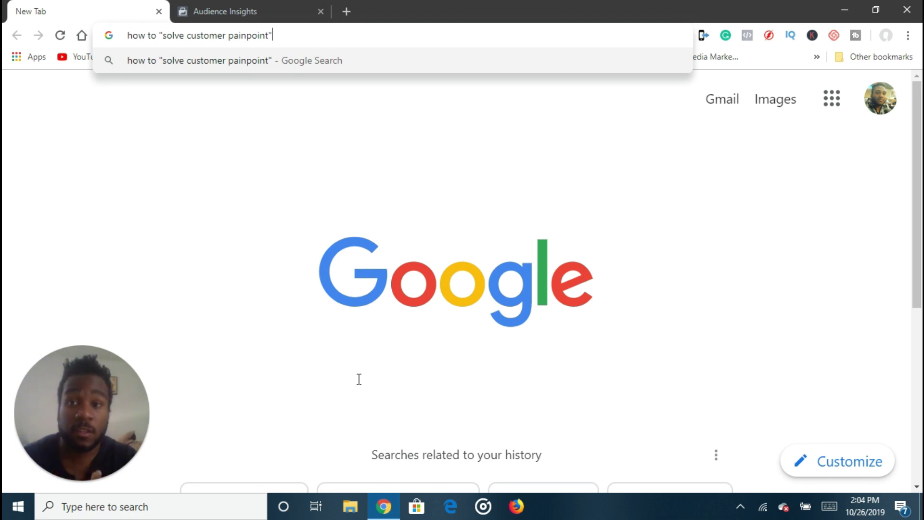
Replace the quoted phrase in the query, search Google for "how to fix crocked teeth" and review the top results.
{"action": "key", "text": "BackSpace"}
{"action": "key", "text": "BackSpace"}
{"action": "key", "text": "BackSpace"}
{"action": "key", "text": "BackSpace"}
{"action": "key", "text": "BackSpace"}
{"action": "key", "text": "BackSpace"}
{"action": "key", "text": "BackSpace"}
{"action": "key", "text": "BackSpace"}
{"action": "key", "text": "BackSpace"}
{"action": "key", "text": "BackSpace"}
{"action": "key", "text": "BackSpace"}
{"action": "key", "text": "BackSpace"}
{"action": "key", "text": "BackSpace"}
{"action": "key", "text": "BackSpace"}
{"action": "key", "text": "BackSpace"}
{"action": "key", "text": "BackSpace"}
{"action": "key", "text": "BackSpace"}
{"action": "key", "text": "BackSpace"}
{"action": "key", "text": "BackSpace"}
{"action": "key", "text": "BackSpace"}
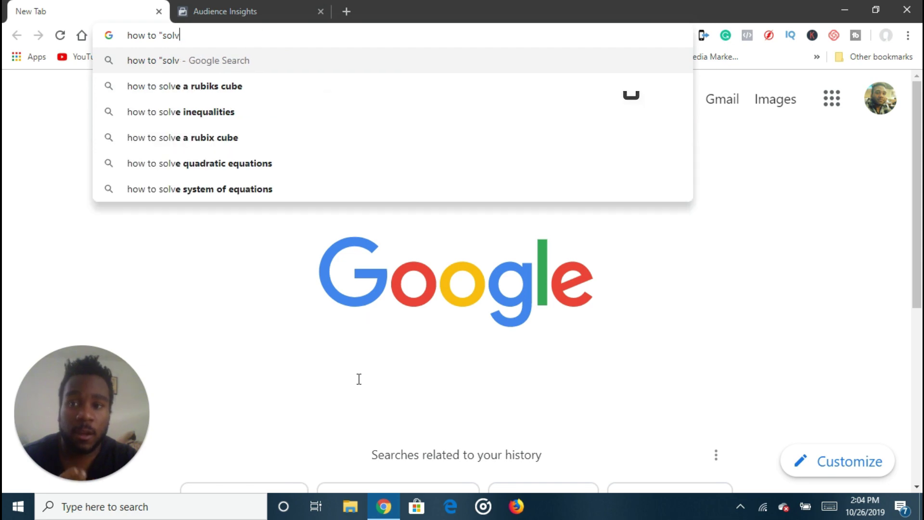
{"action": "key", "text": "BackSpace"}
{"action": "key", "text": "BackSpace"}
{"action": "type", "text": "fix "}
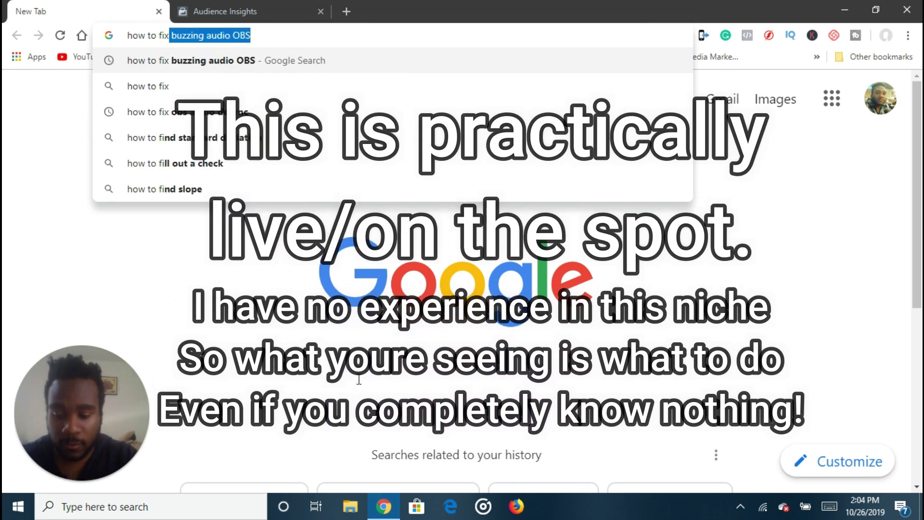
{"action": "type", "text": "cro"}
{"action": "key", "text": "BackSpace"}
{"action": "type", "text": "ro"}
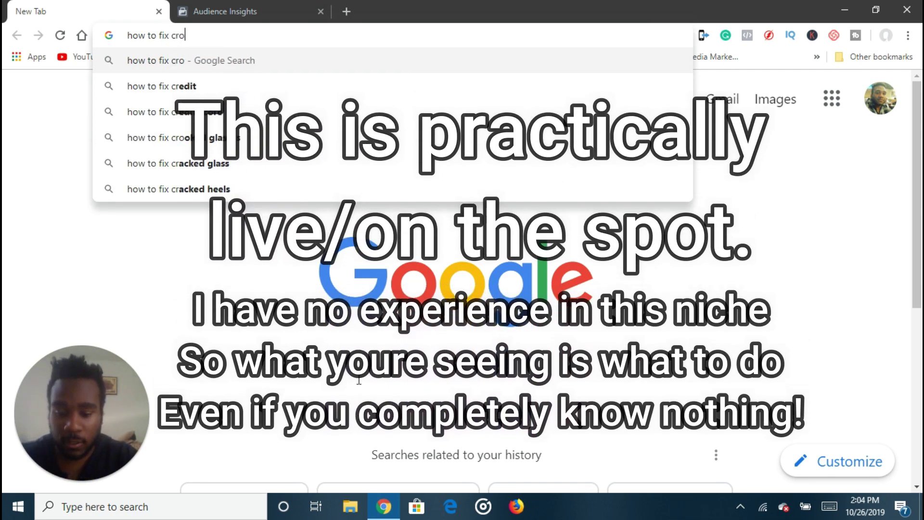
{"action": "type", "text": "cked teeth"}
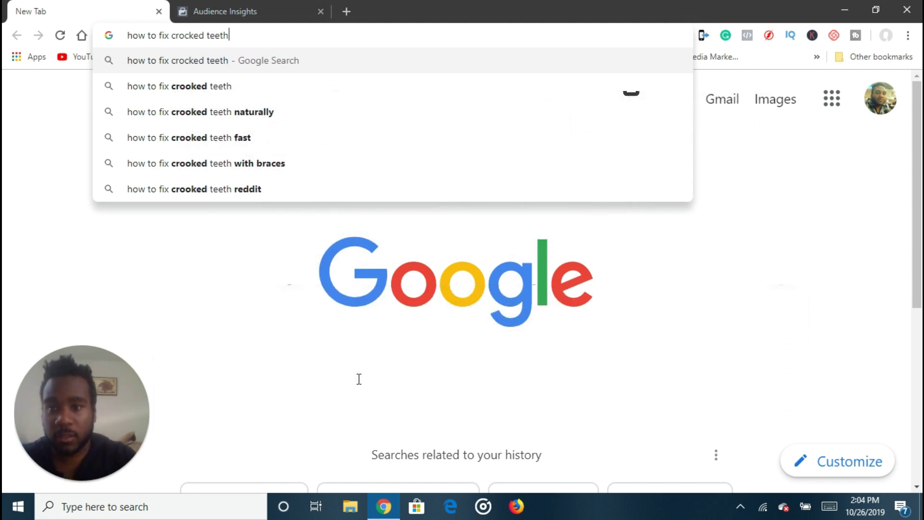
{"action": "key", "text": "Return"}
{"action": "scroll", "coordinate": [212, 322], "scroll_direction": "down", "scroll_amount": 1}
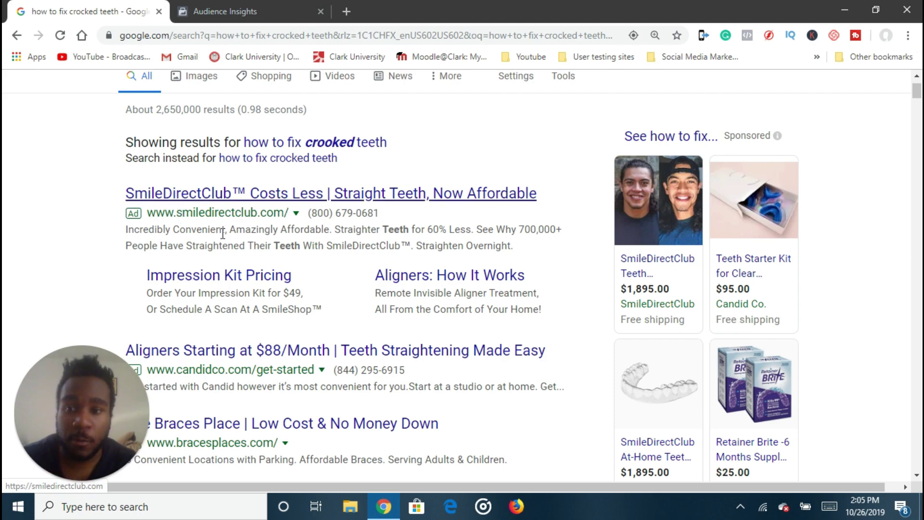
{"action": "scroll", "coordinate": [261, 326], "scroll_direction": "down", "scroll_amount": 2}
{"action": "scroll", "coordinate": [261, 325], "scroll_direction": "up", "scroll_amount": 2}
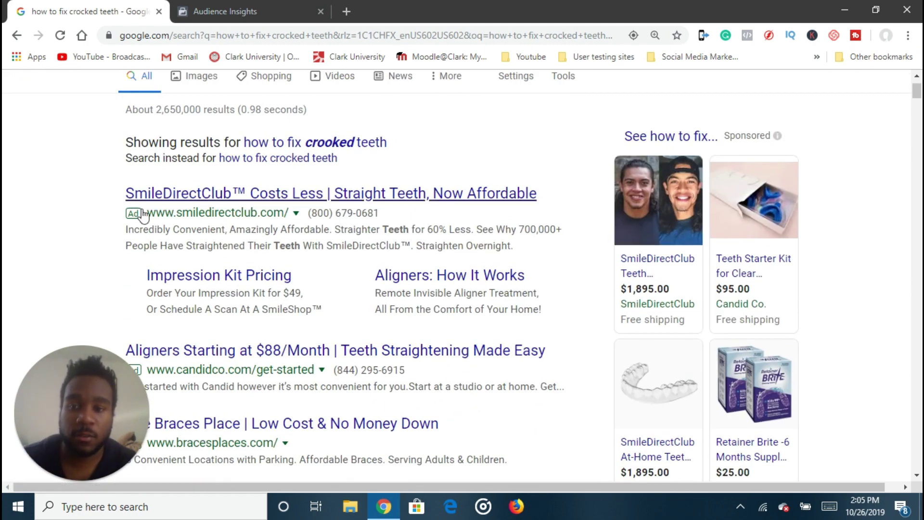
Switch back to Audience Insights and search the audience interests for "smile direct club".
{"action": "left_click", "coordinate": [207, 19]}
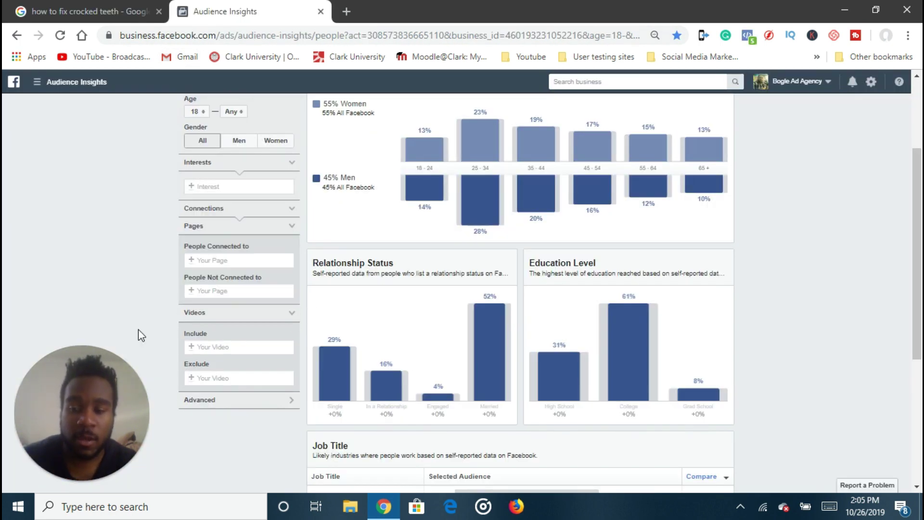
{"action": "left_click", "coordinate": [219, 186]}
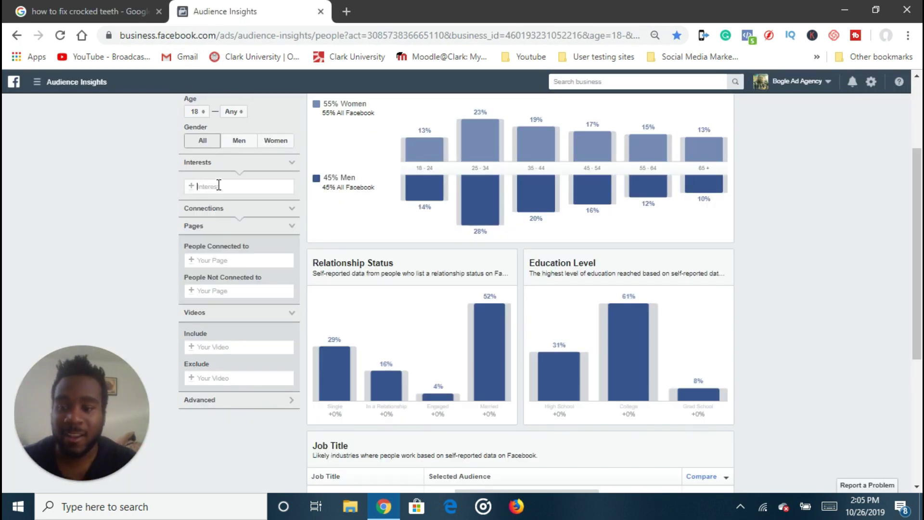
{"action": "type", "text": "smile"}
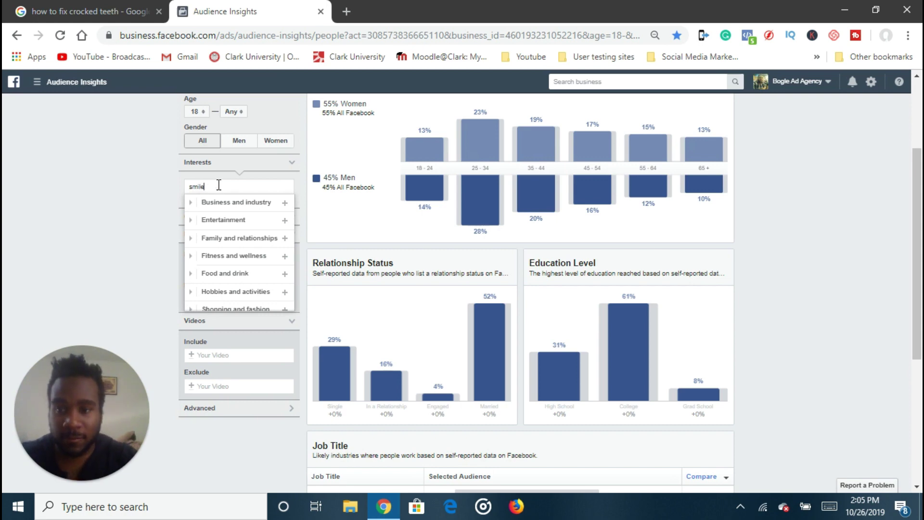
{"action": "type", "text": " dire"}
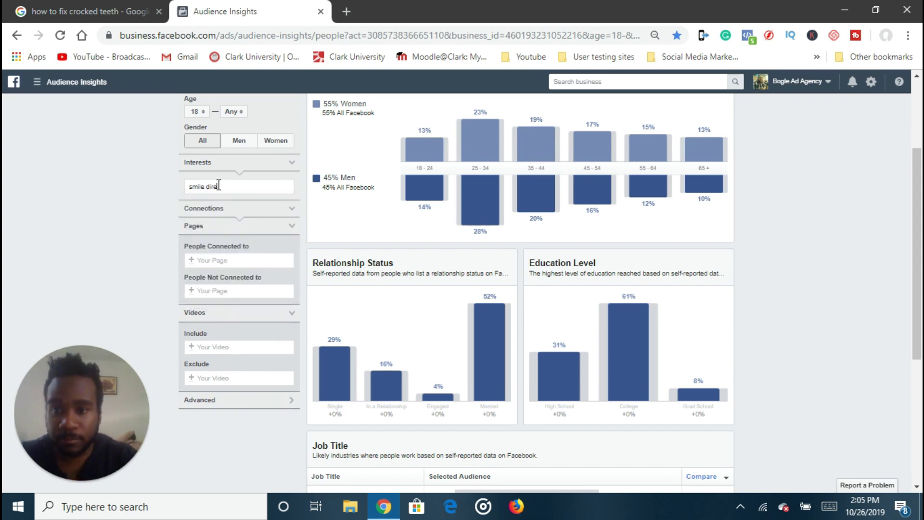
{"action": "type", "text": "ct club"}
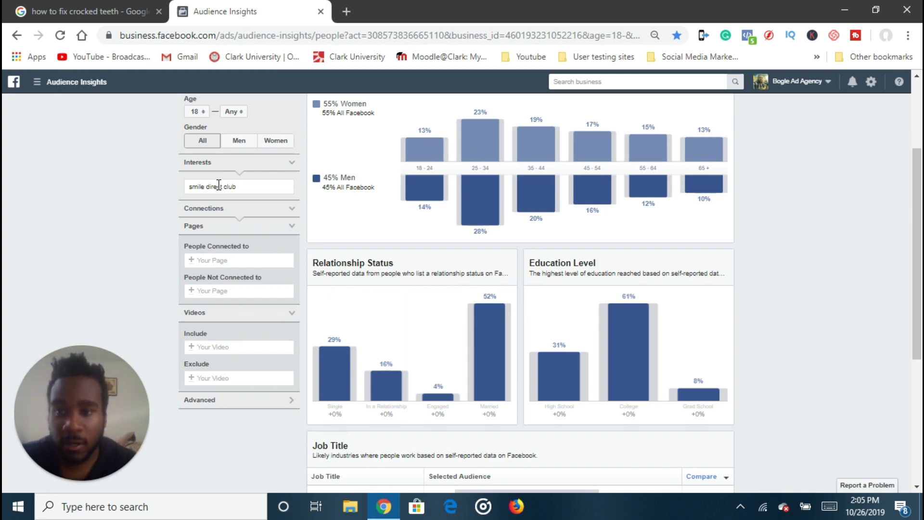
Retry the interest search with the single word "smiledirectclub" and clear the interest entry.
{"action": "scroll", "coordinate": [234, 197], "scroll_direction": "up", "scroll_amount": 1}
{"action": "key", "text": "ctrl+shift+Left"}
{"action": "key", "text": "ctrl+shift+Left"}
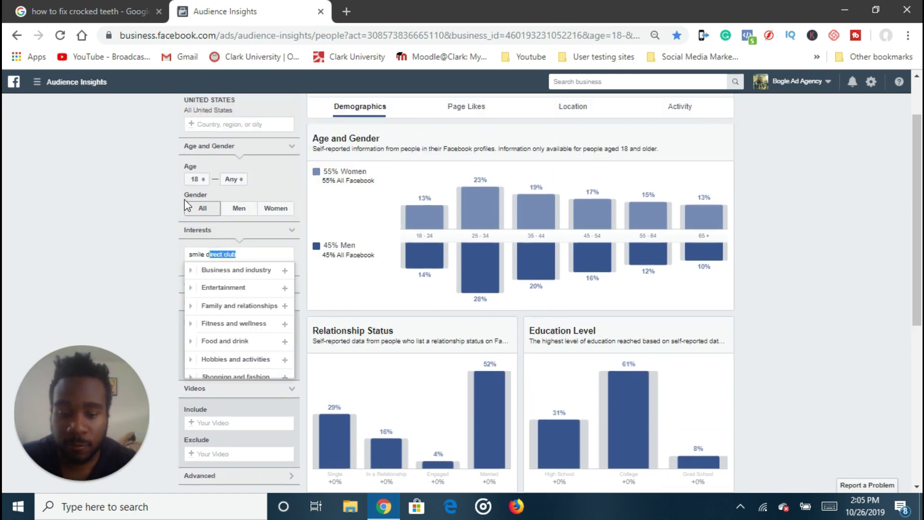
{"action": "type", "text": "d"}
{"action": "key", "text": "BackSpace"}
{"action": "key", "text": "BackSpace"}
{"action": "type", "text": "dir"}
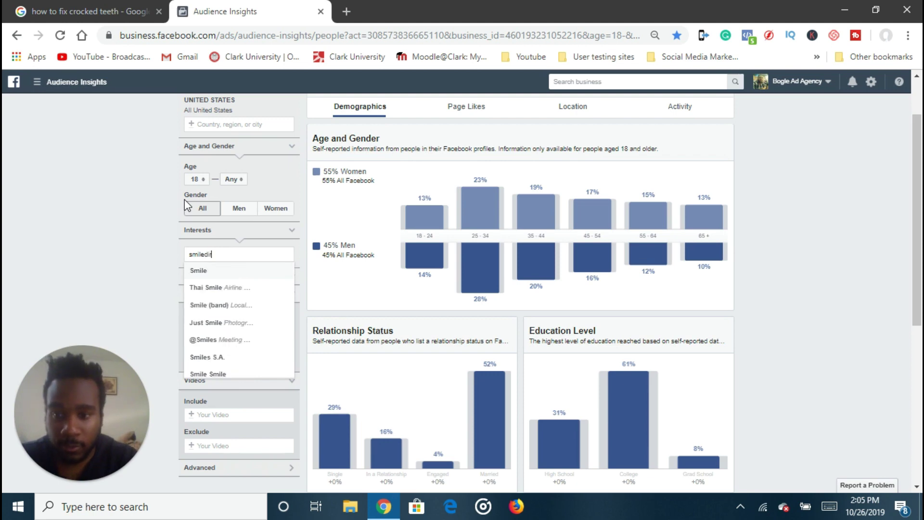
{"action": "type", "text": "ectclub"}
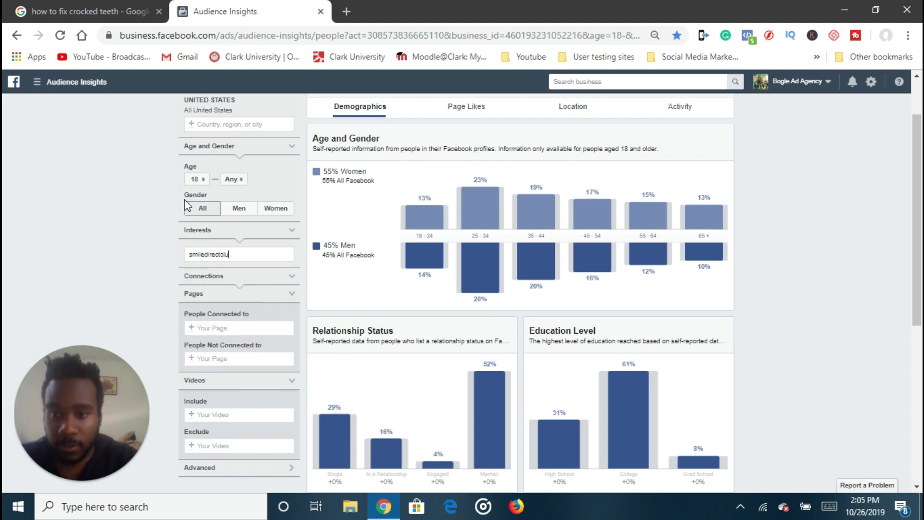
{"action": "key", "text": "BackSpace"}
{"action": "key", "text": "BackSpace"}
{"action": "key", "text": "BackSpace"}
{"action": "key", "text": "BackSpace"}
{"action": "key", "text": "BackSpace"}
{"action": "key", "text": "BackSpace"}
{"action": "key", "text": "BackSpace"}
{"action": "key", "text": "BackSpace"}
{"action": "key", "text": "BackSpace"}
{"action": "key", "text": "BackSpace"}
{"action": "key", "text": "BackSpace"}
{"action": "key", "text": "BackSpace"}
{"action": "key", "text": "BackSpace"}
{"action": "key", "text": "BackSpace"}
{"action": "key", "text": "BackSpace"}
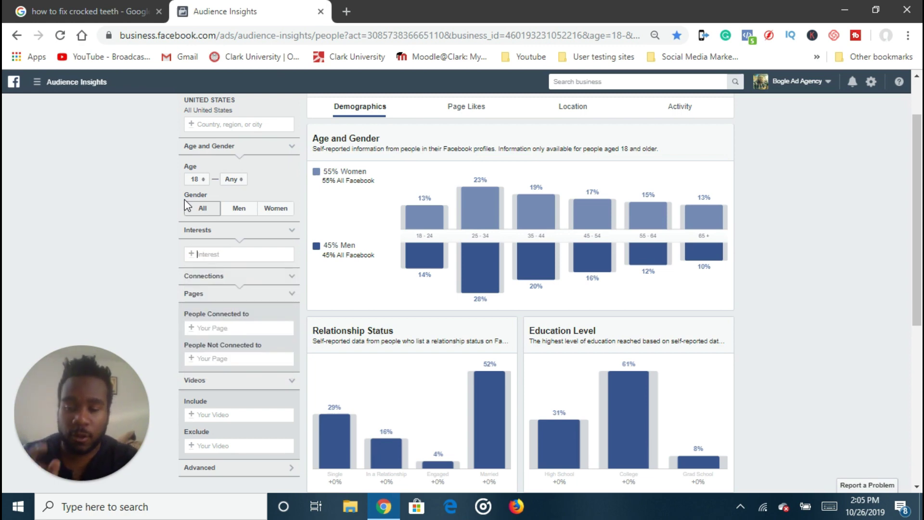
Search the interests for "braces", add Invisible Braces to the audience and view its page likes.
{"action": "type", "text": "braces"}
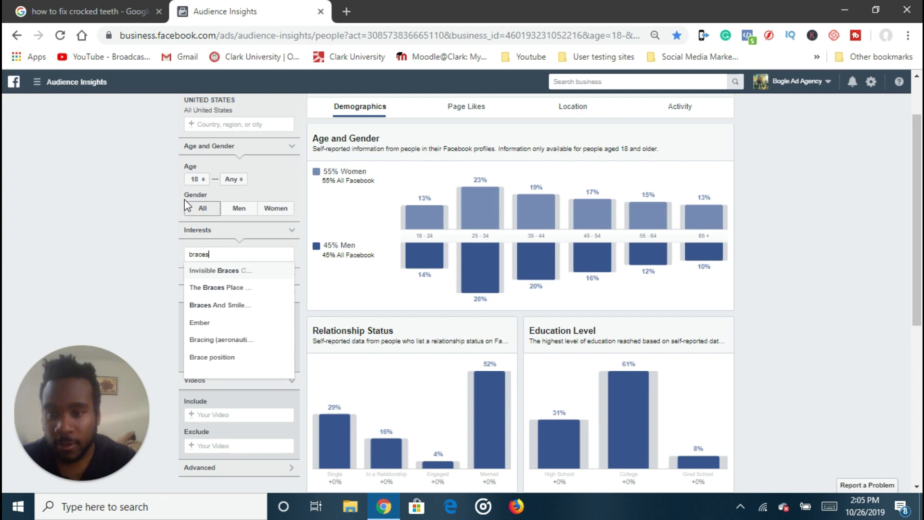
{"action": "key", "text": "Return"}
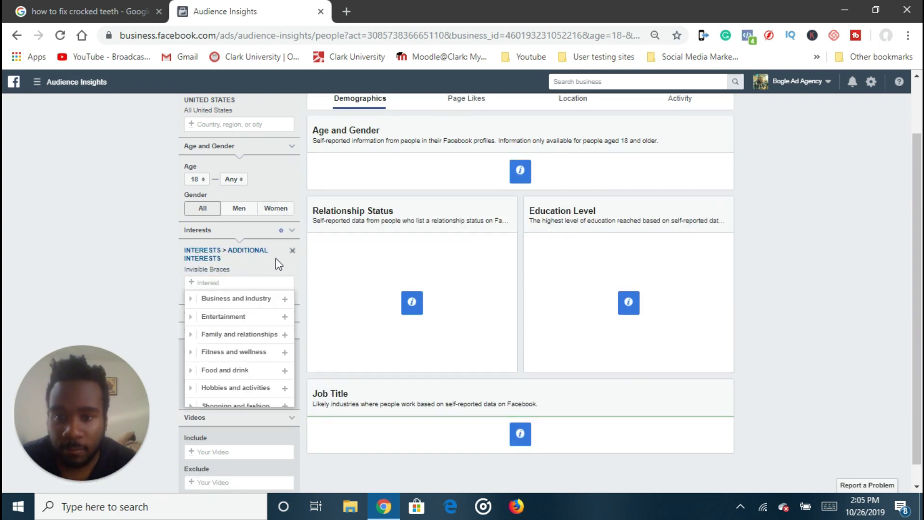
{"action": "scroll", "coordinate": [385, 189], "scroll_direction": "up", "scroll_amount": 2}
{"action": "left_click", "coordinate": [458, 173]}
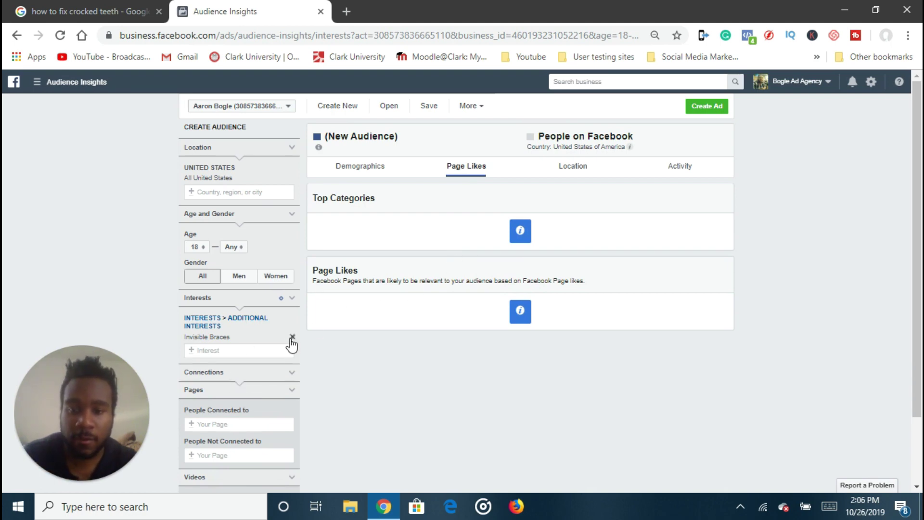
Replace the Invisible Braces interest with Braces And Smiles and view the audience's demographics.
{"action": "left_click", "coordinate": [291, 339]}
{"action": "left_click", "coordinate": [248, 323]}
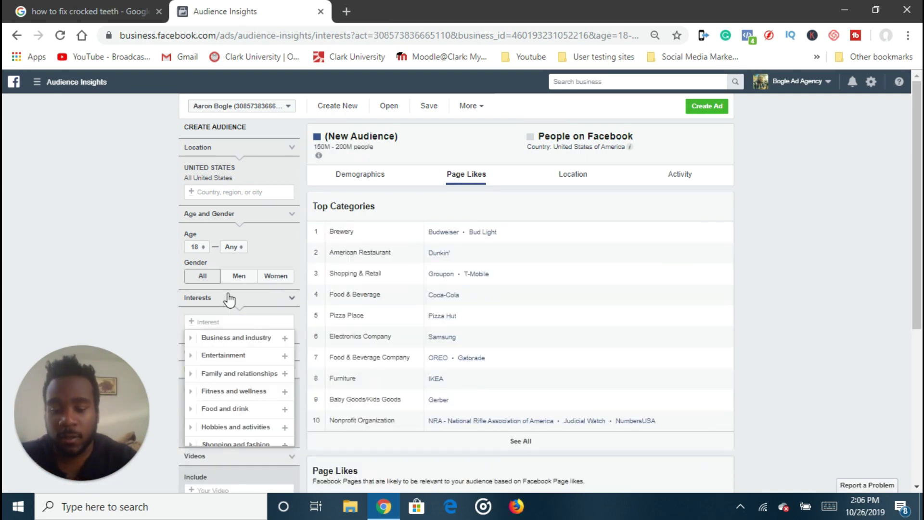
{"action": "type", "text": "braces"}
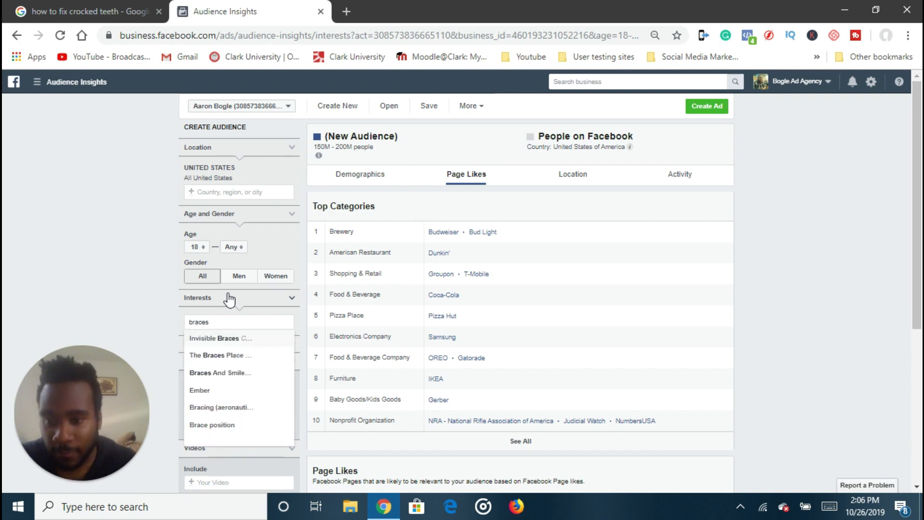
{"action": "left_click", "coordinate": [235, 373]}
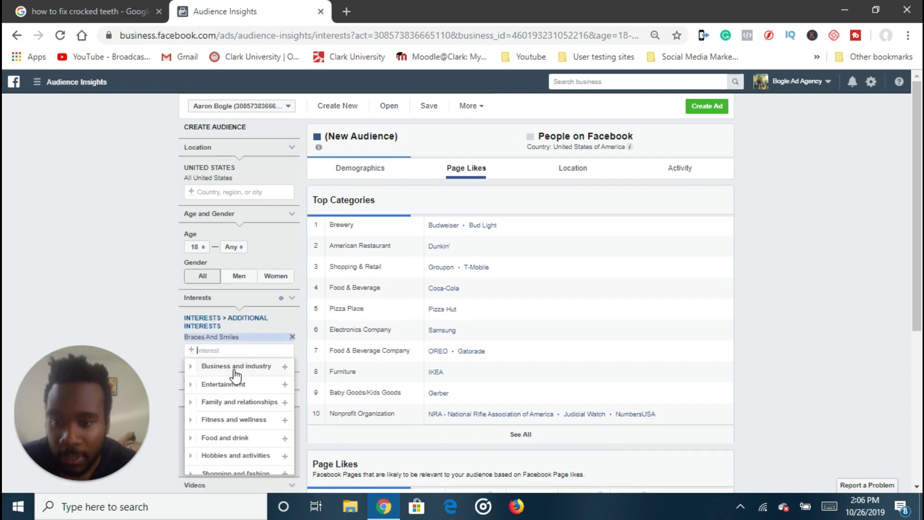
{"action": "left_click", "coordinate": [366, 169]}
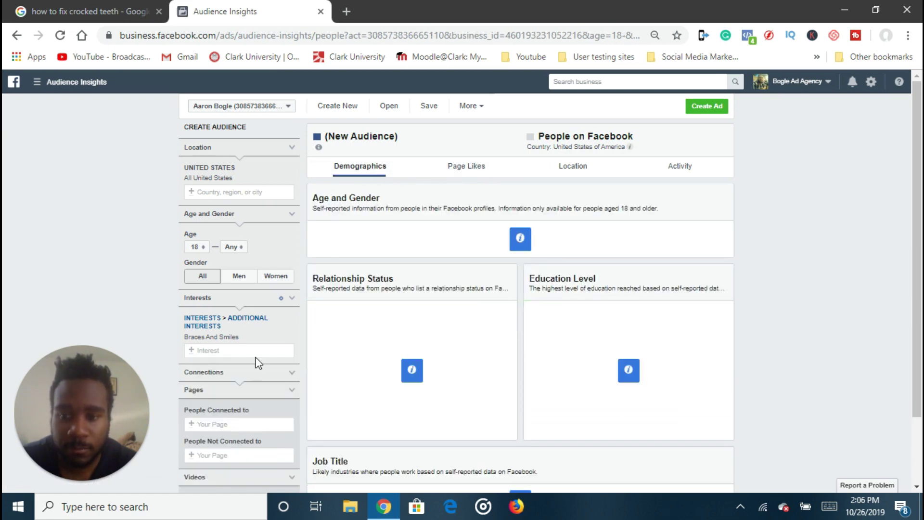
Replace the Braces And Smiles interest with White Teeth, found by searching for "teeth", and view the audience's page likes.
{"action": "left_click", "coordinate": [291, 337]}
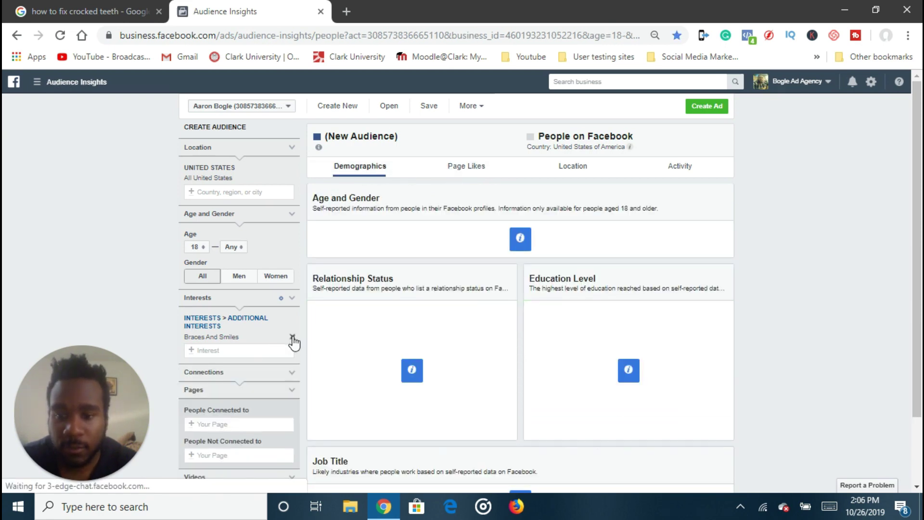
{"action": "left_click", "coordinate": [268, 323]}
{"action": "type", "text": "teeth"}
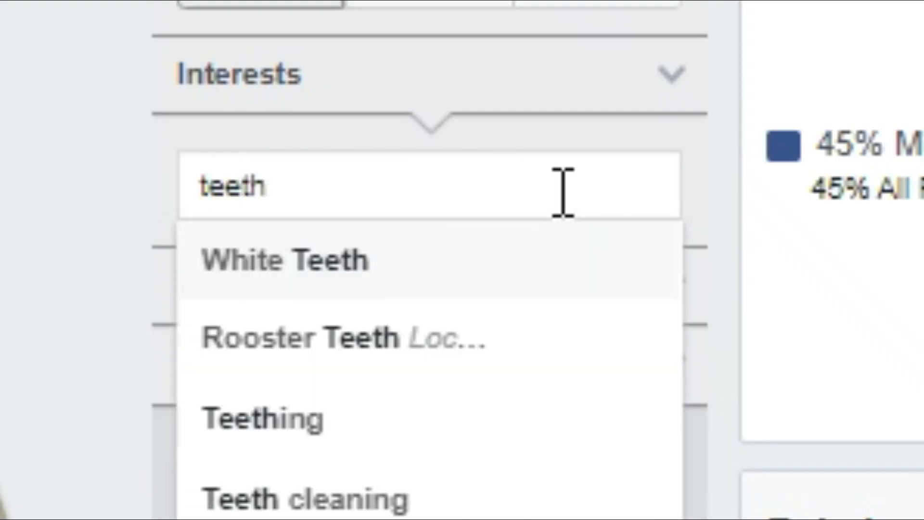
{"action": "left_click", "coordinate": [450, 265]}
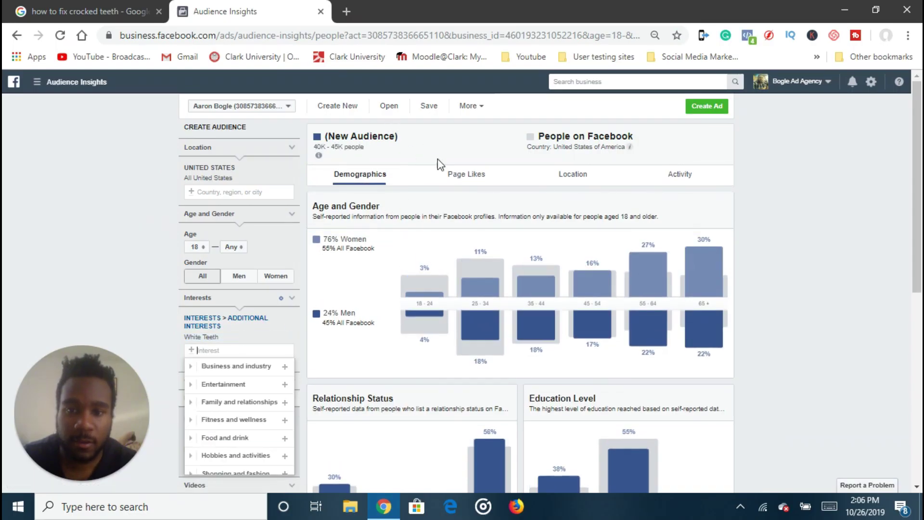
{"action": "left_click", "coordinate": [471, 181]}
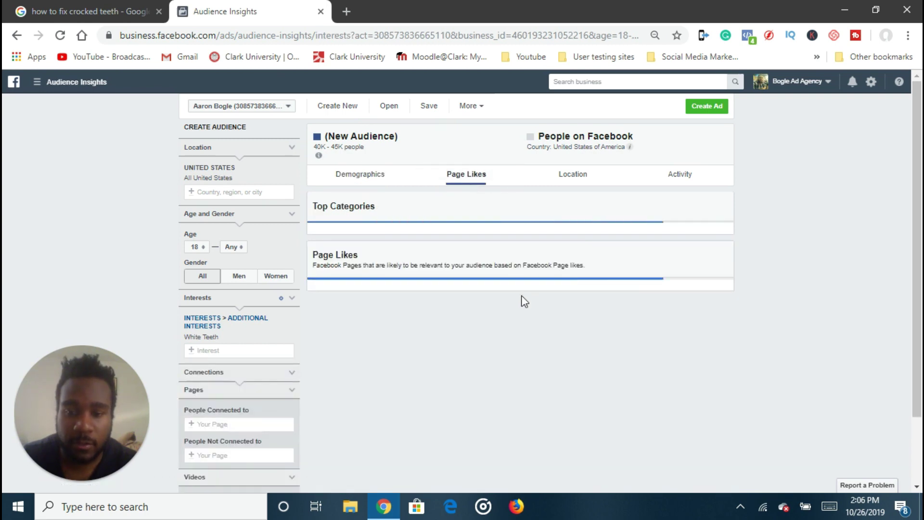
{"action": "scroll", "coordinate": [540, 347], "scroll_direction": "down", "scroll_amount": 3}
{"action": "scroll", "coordinate": [540, 347], "scroll_direction": "down", "scroll_amount": 3}
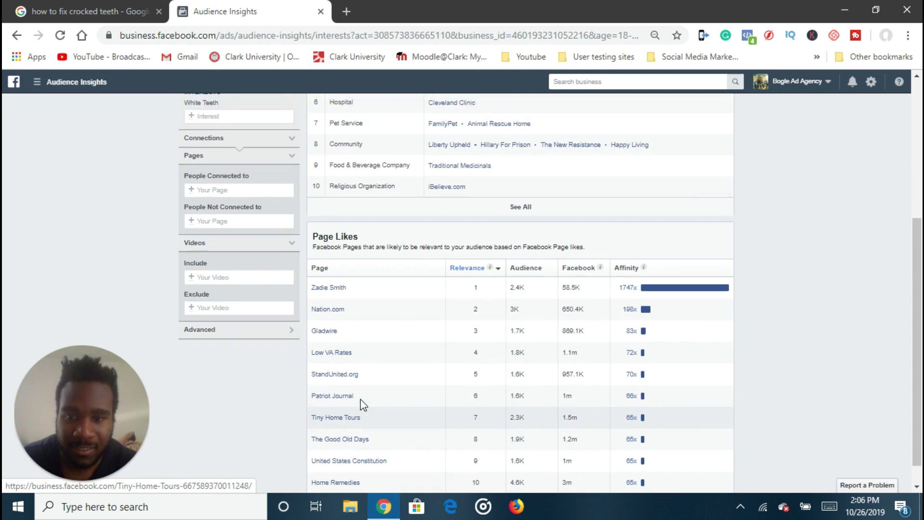
{"action": "scroll", "coordinate": [362, 404], "scroll_direction": "up", "scroll_amount": 4}
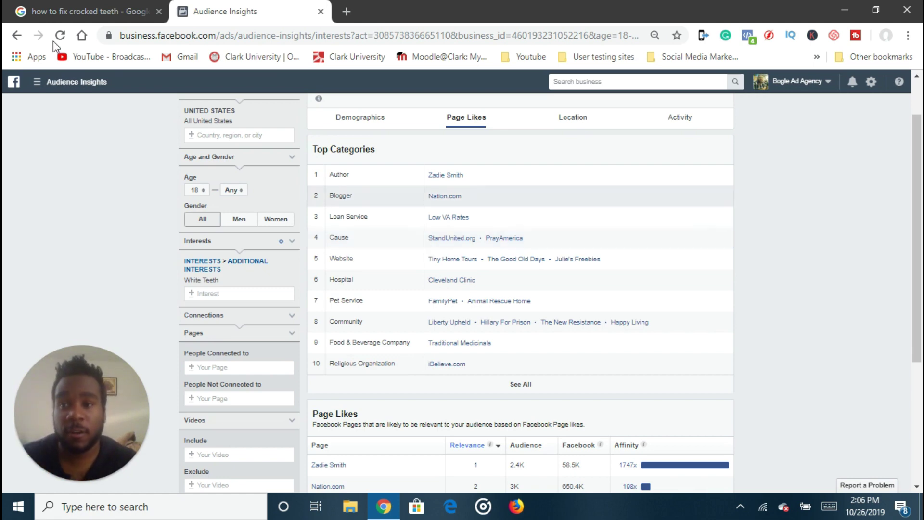
Switch to the Google results for fixing crooked teeth and look through the ads and featured snippet for other brands or interest terms.
{"action": "left_click", "coordinate": [66, 15]}
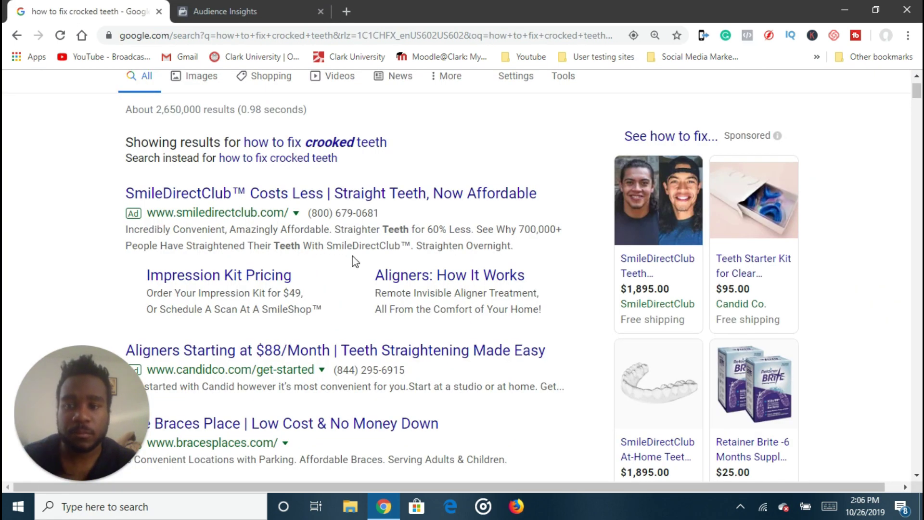
{"action": "scroll", "coordinate": [308, 176], "scroll_direction": "down", "scroll_amount": 1}
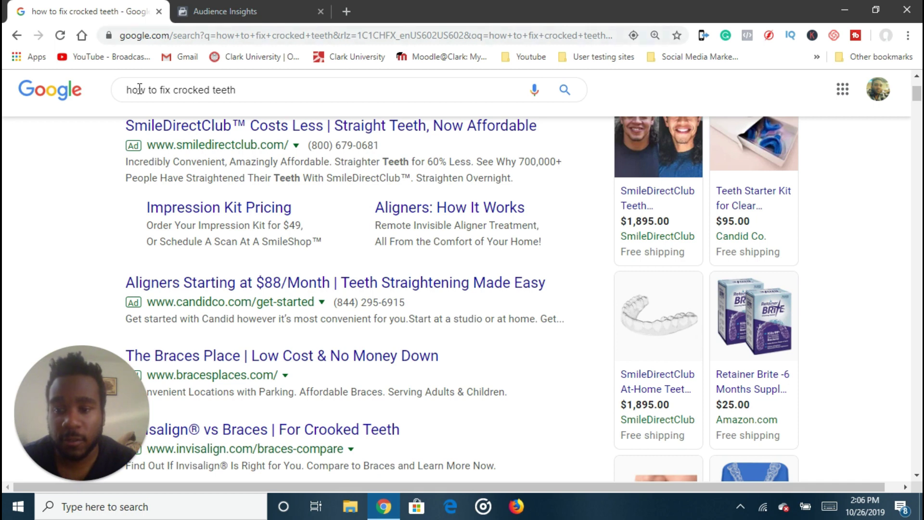
{"action": "scroll", "coordinate": [303, 214], "scroll_direction": "up", "scroll_amount": 2}
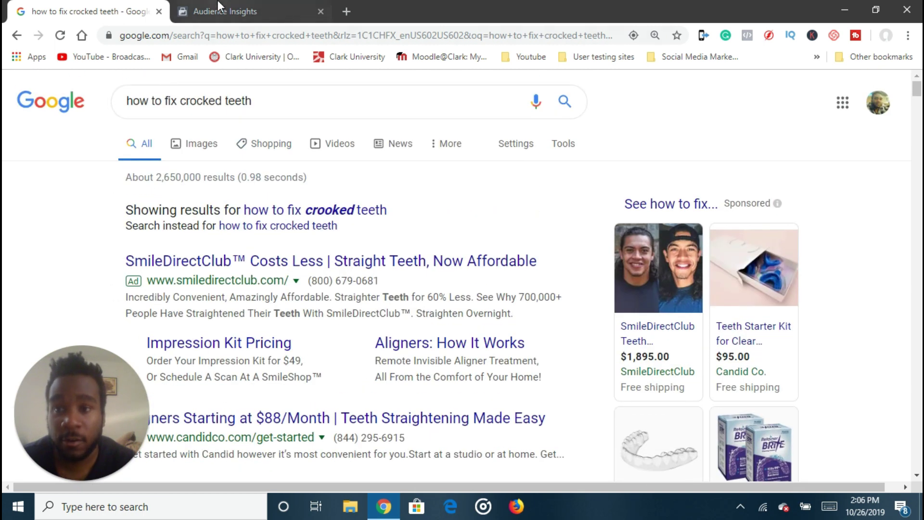
{"action": "scroll", "coordinate": [318, 274], "scroll_direction": "down", "scroll_amount": 1}
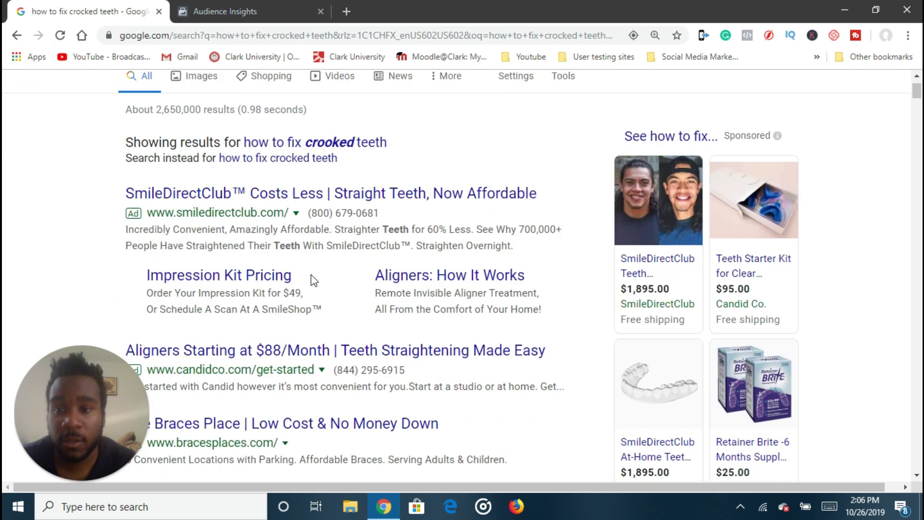
{"action": "scroll", "coordinate": [235, 226], "scroll_direction": "down", "scroll_amount": 1}
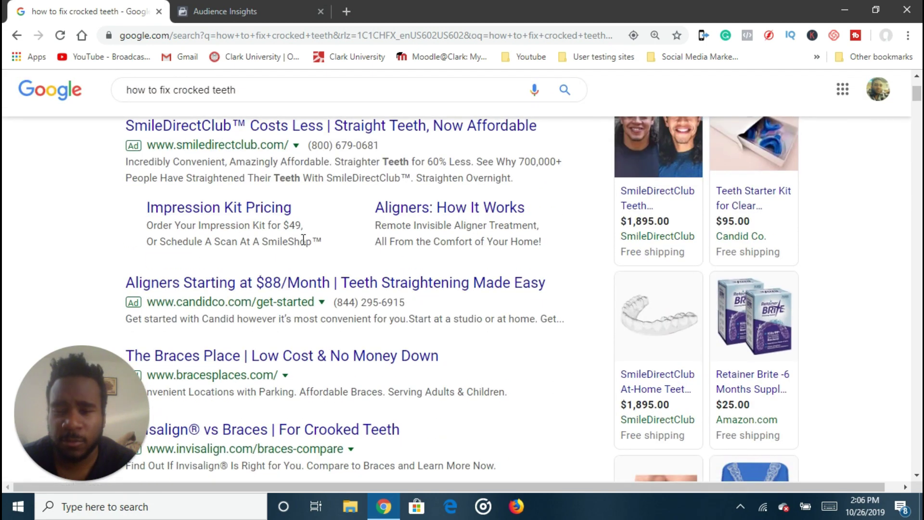
{"action": "scroll", "coordinate": [289, 284], "scroll_direction": "down", "scroll_amount": 2}
{"action": "scroll", "coordinate": [289, 292], "scroll_direction": "up", "scroll_amount": 2}
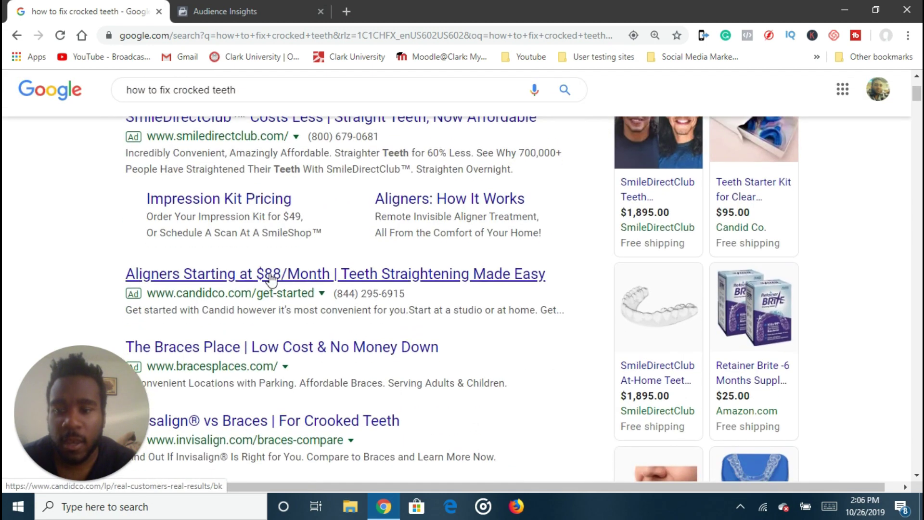
{"action": "scroll", "coordinate": [270, 277], "scroll_direction": "down", "scroll_amount": 2}
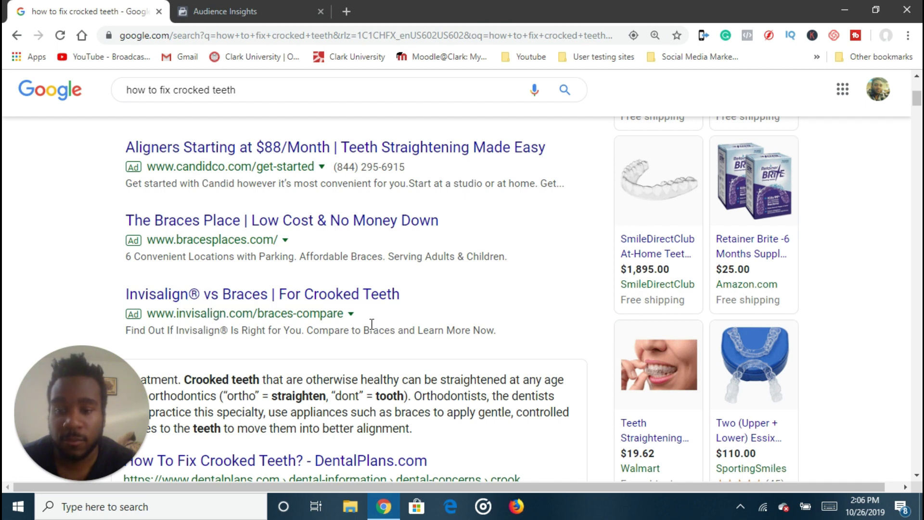
{"action": "scroll", "coordinate": [372, 324], "scroll_direction": "down", "scroll_amount": 3}
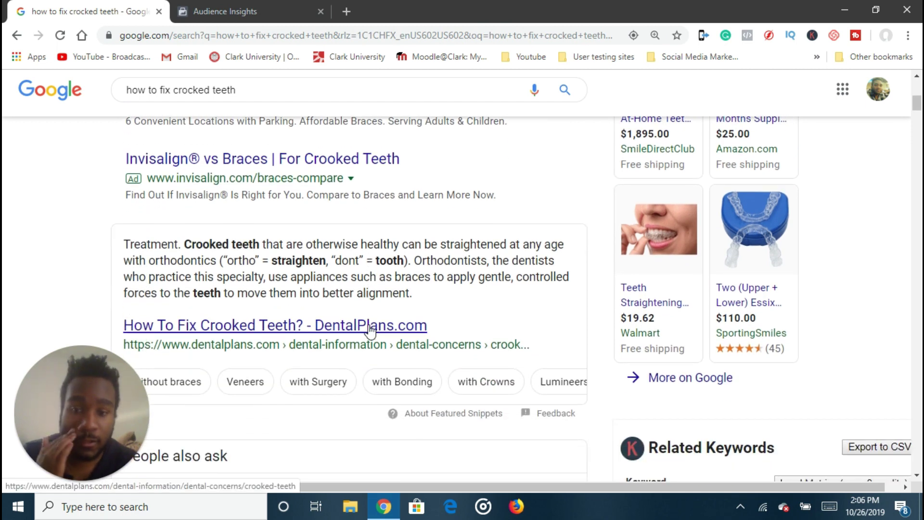
{"action": "scroll", "coordinate": [369, 331], "scroll_direction": "down", "scroll_amount": 1}
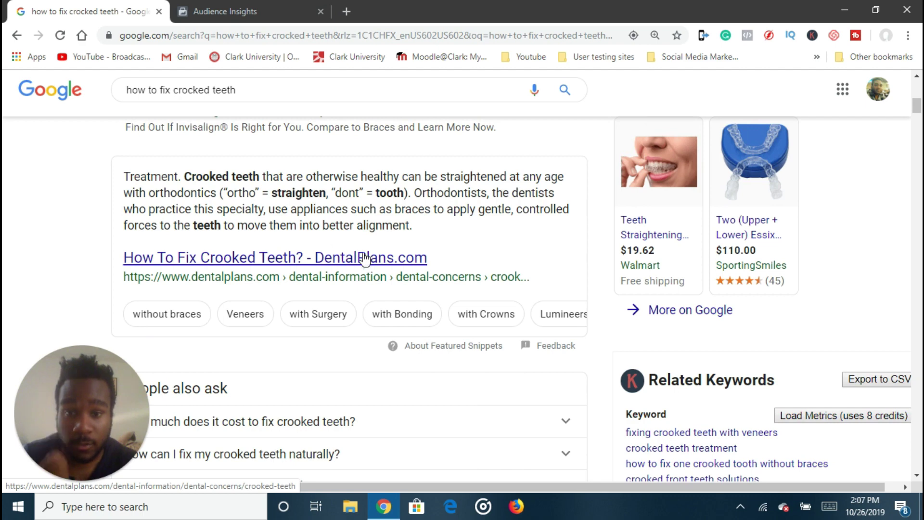
Open the DentalPlans.com article on fixing crooked teeth and read its causes and treatment sections, highlighting the word Invisalign.
{"action": "left_click", "coordinate": [337, 263]}
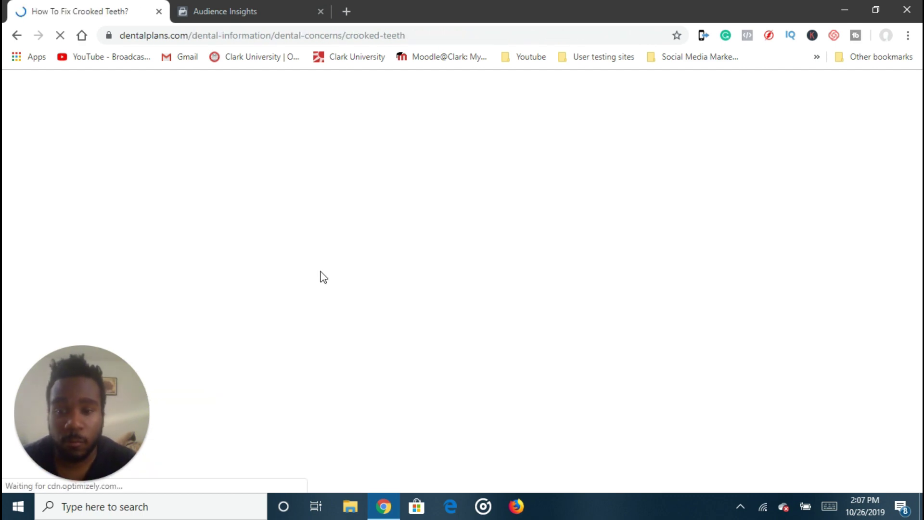
{"action": "scroll", "coordinate": [320, 275], "scroll_direction": "down", "scroll_amount": 5}
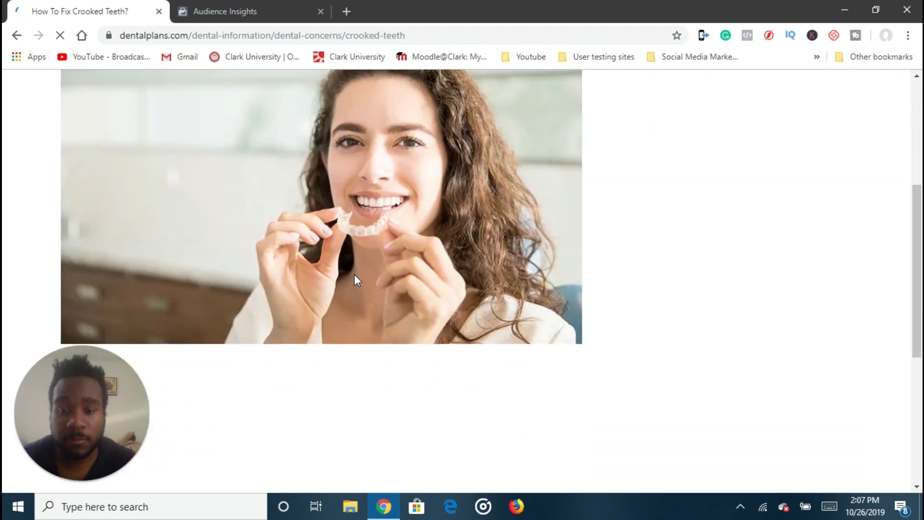
{"action": "scroll", "coordinate": [298, 274], "scroll_direction": "down", "scroll_amount": 5}
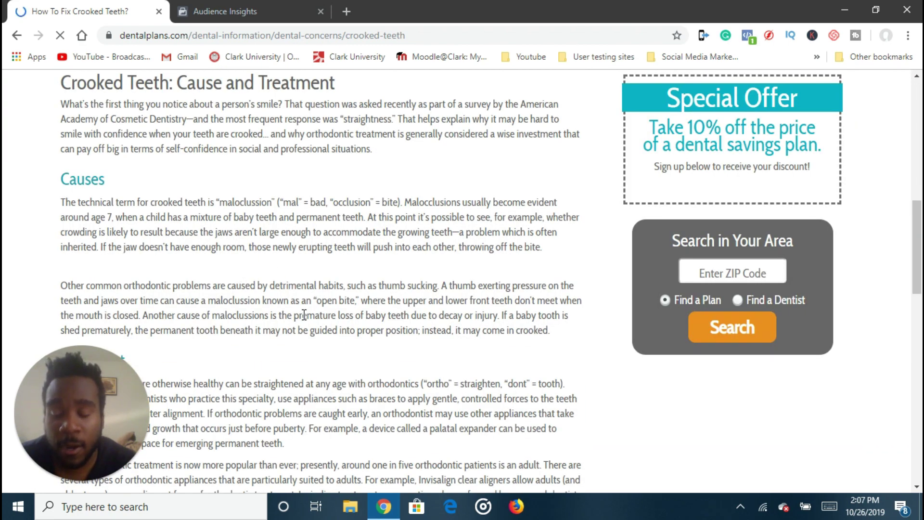
{"action": "scroll", "coordinate": [370, 343], "scroll_direction": "down", "scroll_amount": 1}
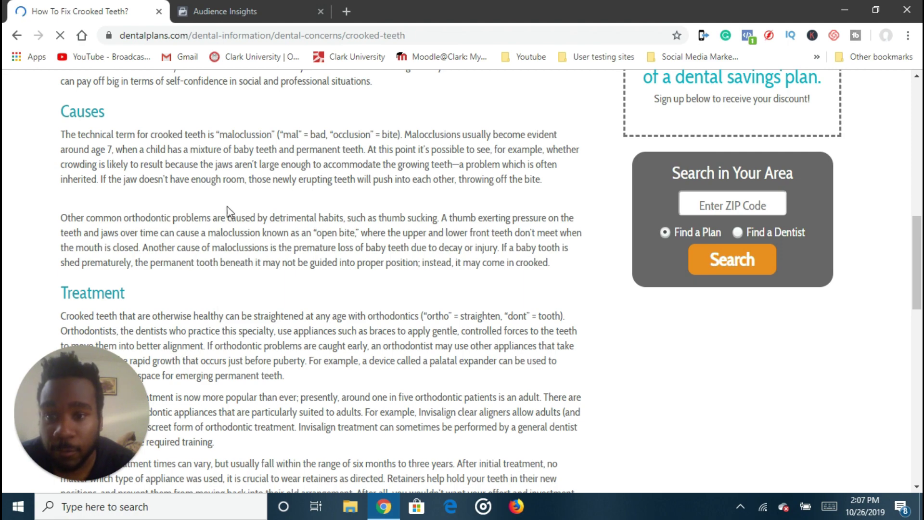
{"action": "scroll", "coordinate": [230, 212], "scroll_direction": "down", "scroll_amount": 2}
{"action": "scroll", "coordinate": [270, 247], "scroll_direction": "down", "scroll_amount": 2}
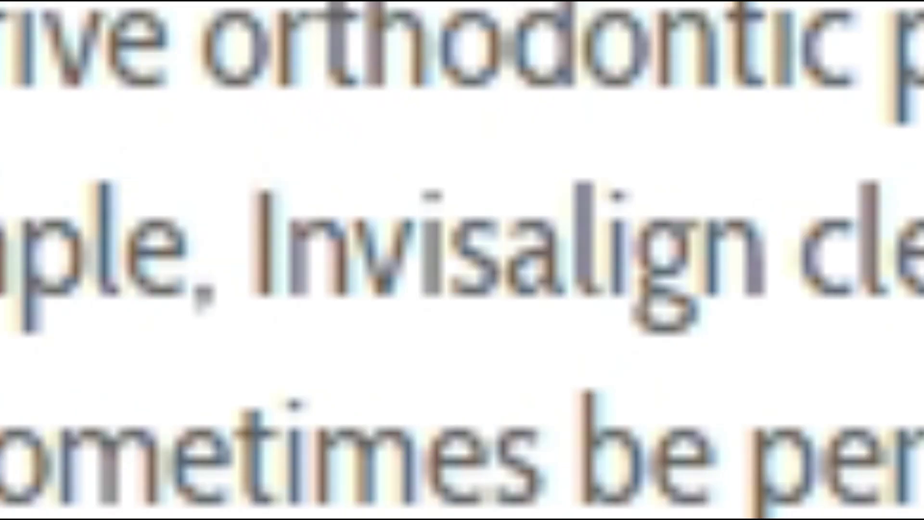
{"action": "left_click_drag", "start_coordinate": [295, 292], "coordinate": [334, 292]}
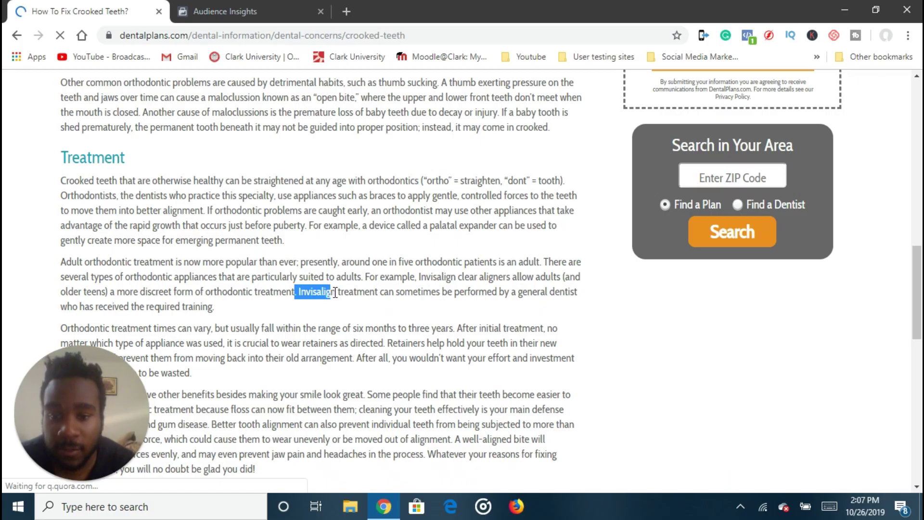
Return to Audience Insights, remove the White Teeth interest and search the interests for "Invisalign".
{"action": "left_click", "coordinate": [220, 2]}
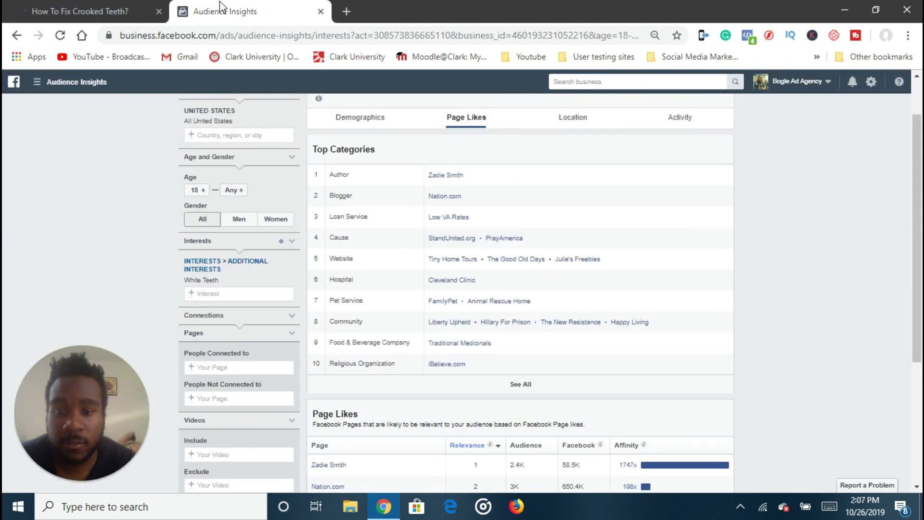
{"action": "left_click", "coordinate": [245, 292]}
{"action": "key", "text": "BackSpace"}
{"action": "type", "text": "Invisalign"}
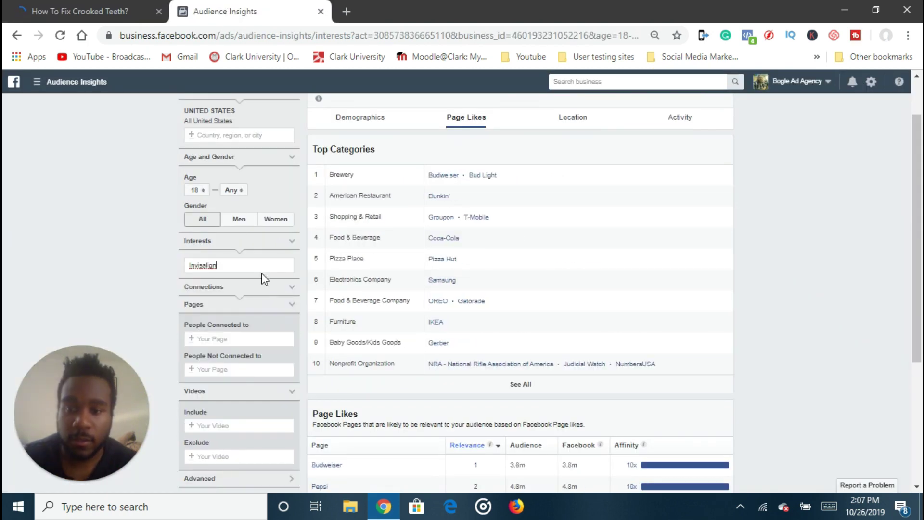
{"action": "double_click", "coordinate": [263, 264]}
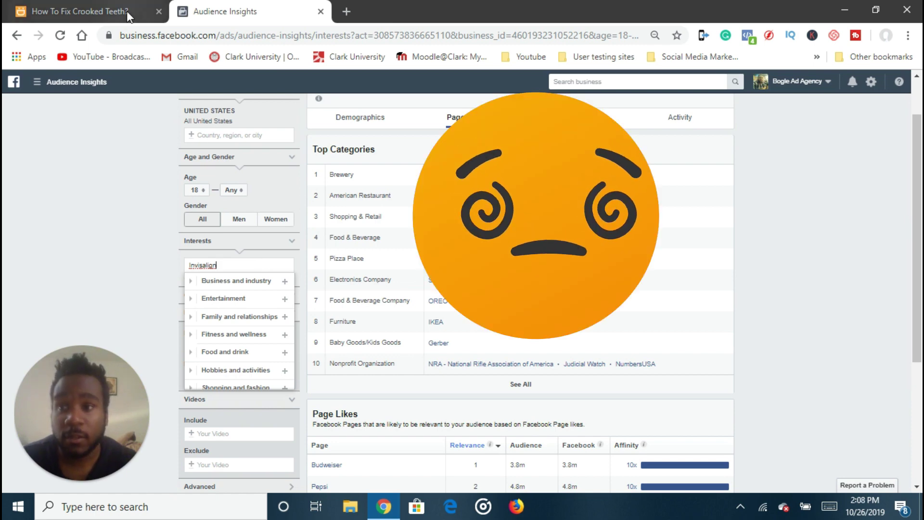
Go back to the DentalPlans.com article and read the rest of its treatment section for further interest ideas.
{"action": "left_click", "coordinate": [126, 11]}
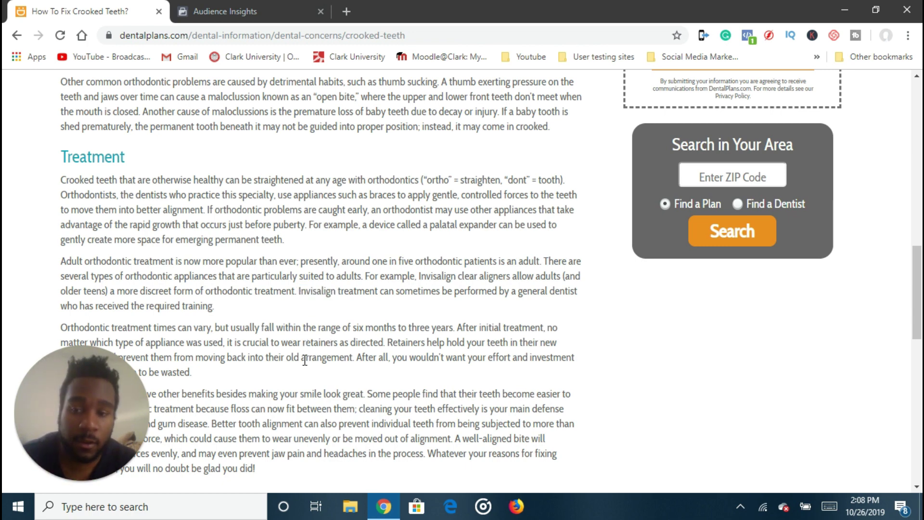
{"action": "scroll", "coordinate": [304, 360], "scroll_direction": "down", "scroll_amount": 3}
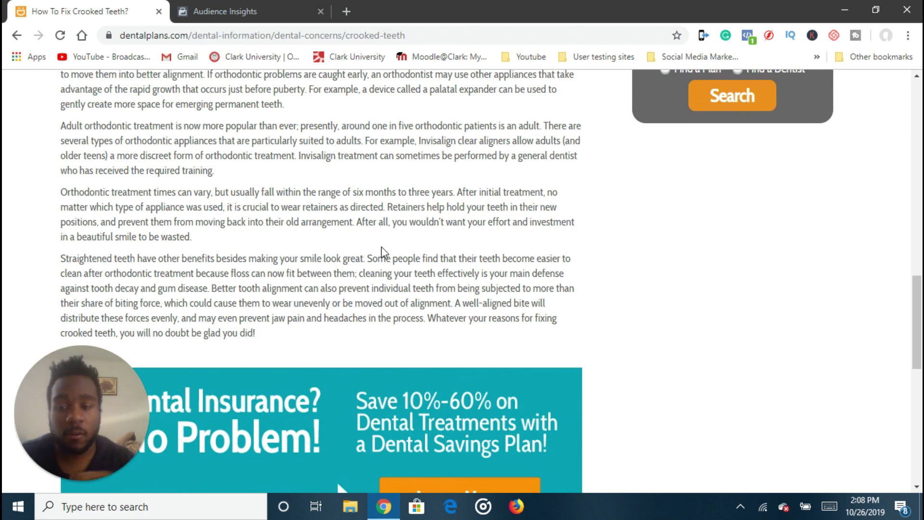
{"action": "scroll", "coordinate": [381, 246], "scroll_direction": "down", "scroll_amount": 3}
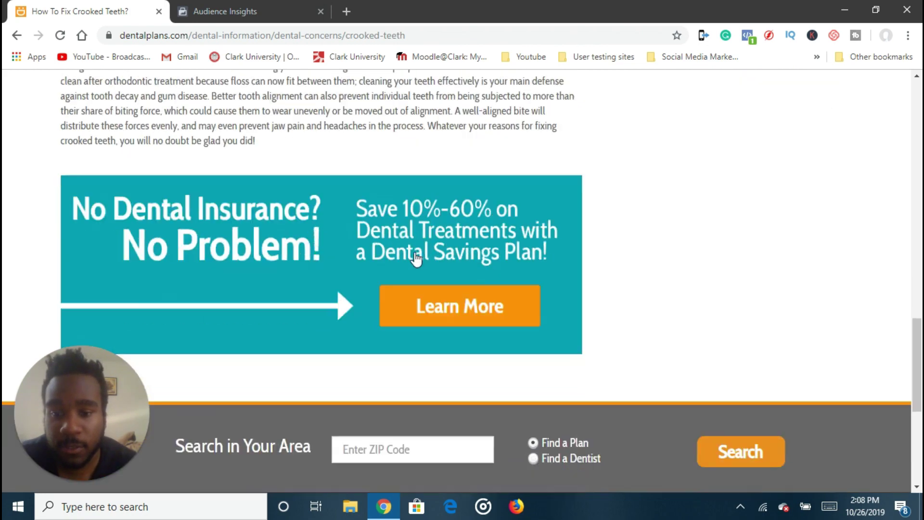
Open the wikiHow article on fixing crooked teeth from the Google results, skim its orthodontist method and return to Audience Insights.
{"action": "key", "text": "alt+Left"}
{"action": "scroll", "coordinate": [382, 324], "scroll_direction": "down", "scroll_amount": 7}
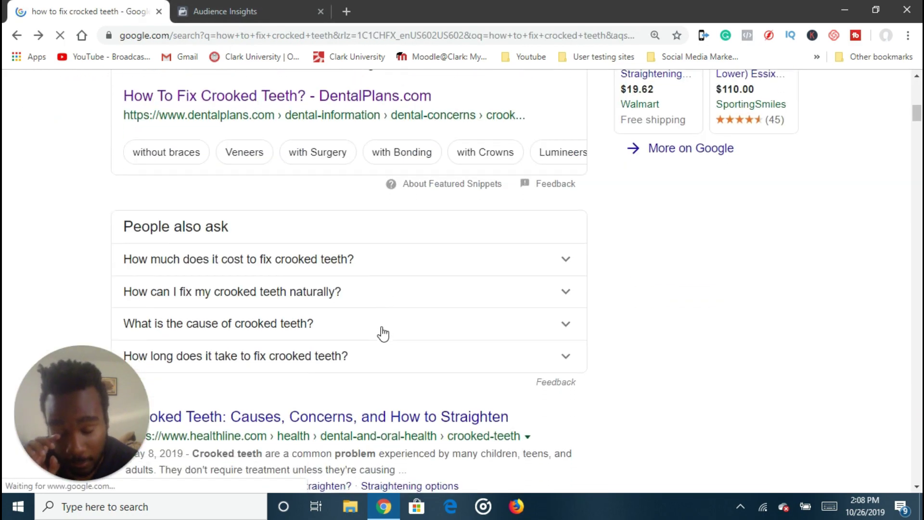
{"action": "scroll", "coordinate": [384, 328], "scroll_direction": "down", "scroll_amount": 5}
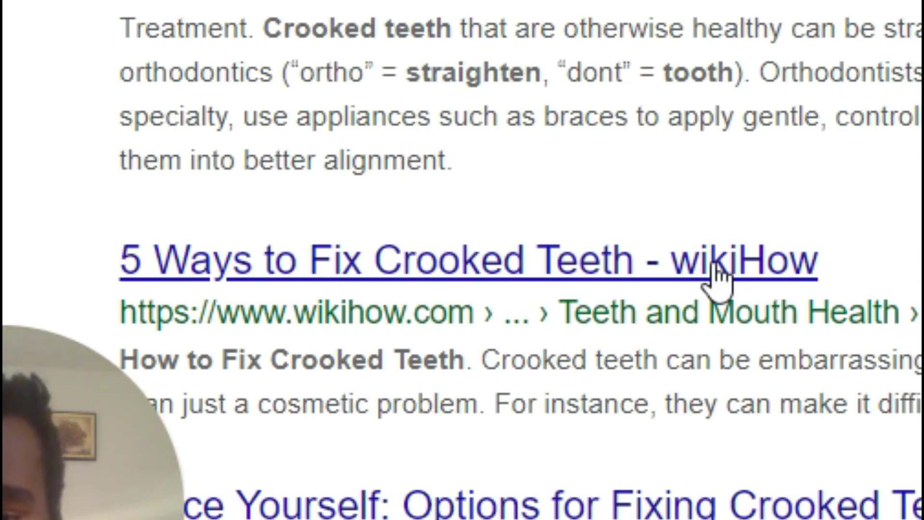
{"action": "left_click", "coordinate": [716, 271]}
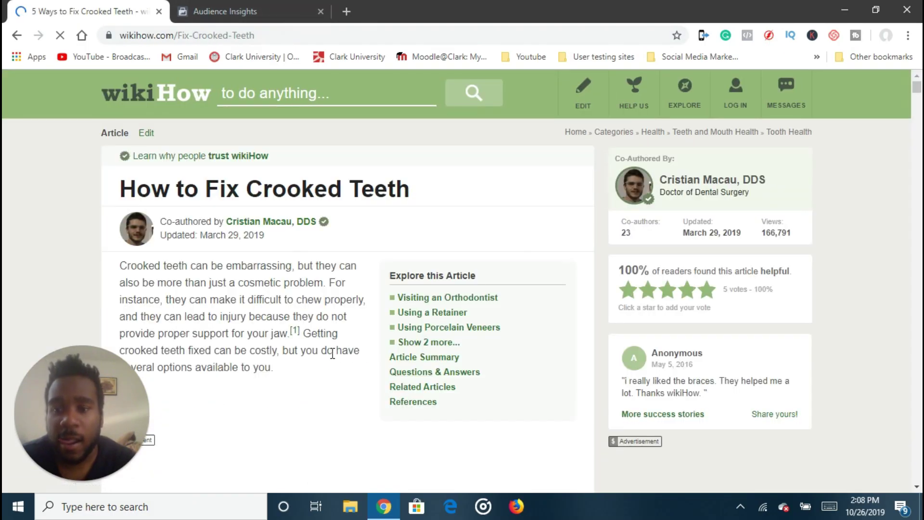
{"action": "scroll", "coordinate": [333, 354], "scroll_direction": "down", "scroll_amount": 5}
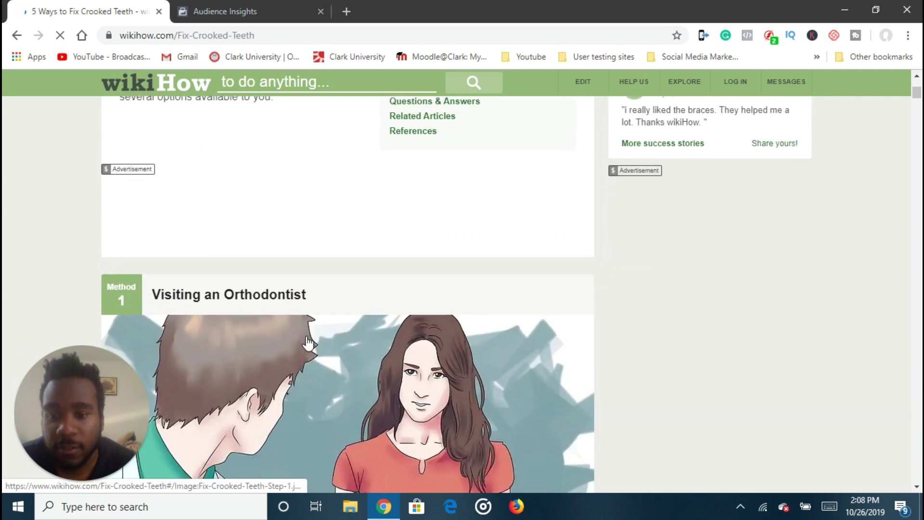
{"action": "scroll", "coordinate": [308, 343], "scroll_direction": "down", "scroll_amount": 8}
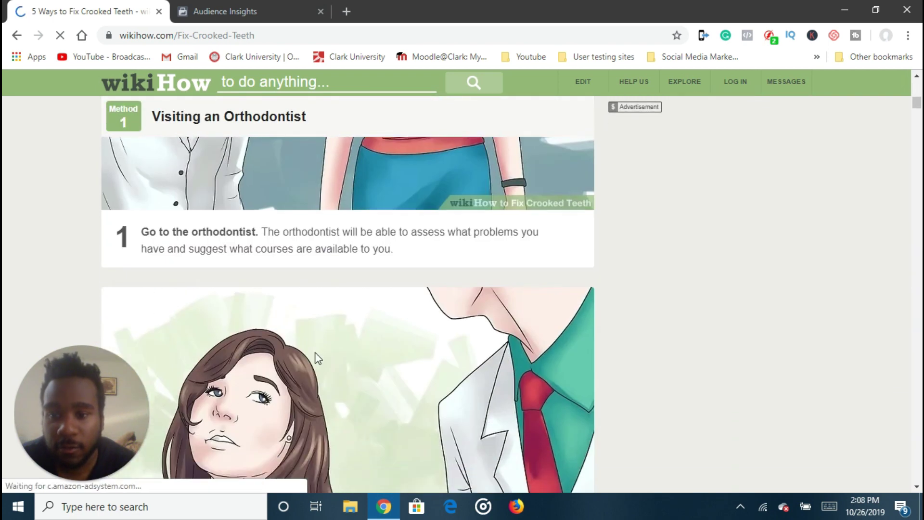
{"action": "scroll", "coordinate": [316, 360], "scroll_direction": "down", "scroll_amount": 3}
{"action": "scroll", "coordinate": [332, 289], "scroll_direction": "up", "scroll_amount": 3}
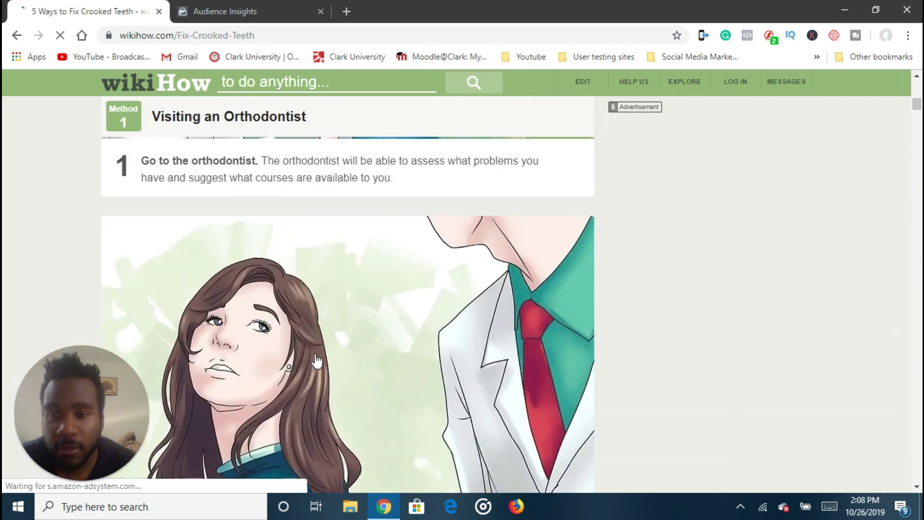
{"action": "scroll", "coordinate": [433, 299], "scroll_direction": "down", "scroll_amount": 1}
{"action": "scroll", "coordinate": [605, 363], "scroll_direction": "down", "scroll_amount": 10}
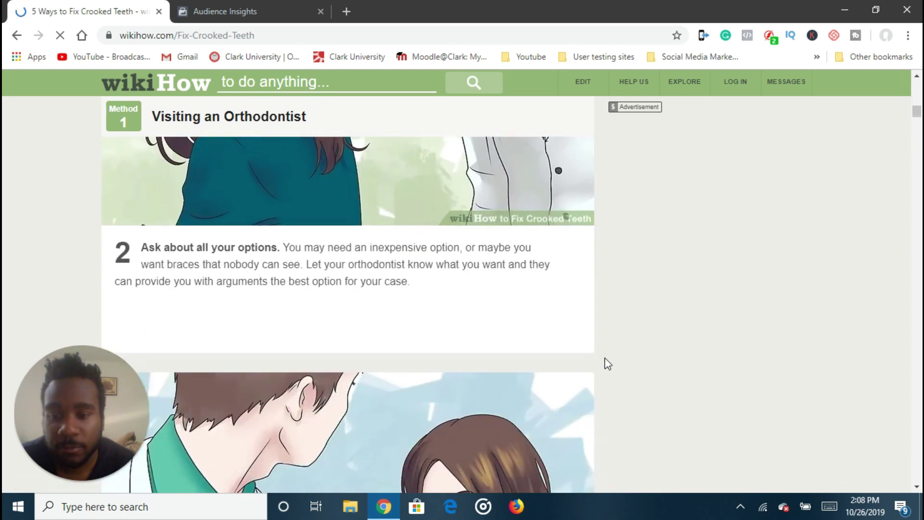
{"action": "left_click", "coordinate": [225, 2]}
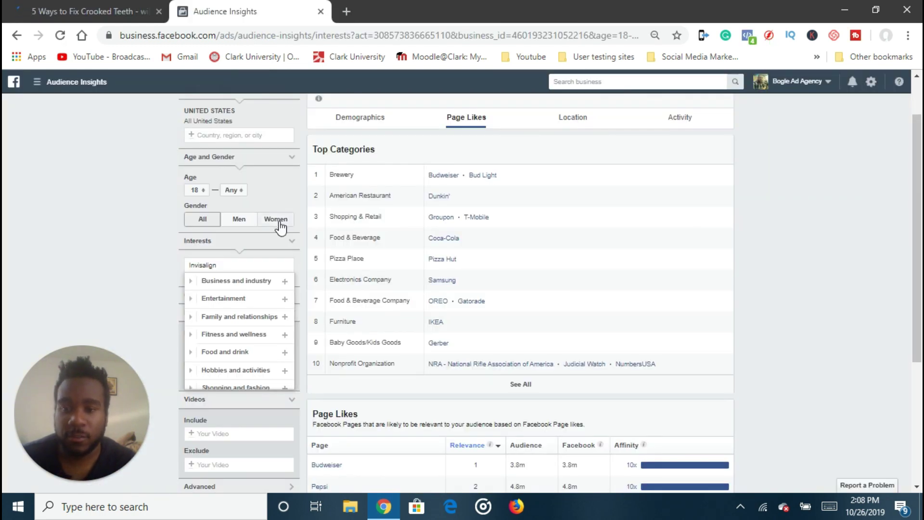
Clear the Invisalign search, add Dentist as an interest and review the audience's top categories and page likes.
{"action": "key", "text": "ctrl+a"}
{"action": "key", "text": "BackSpace"}
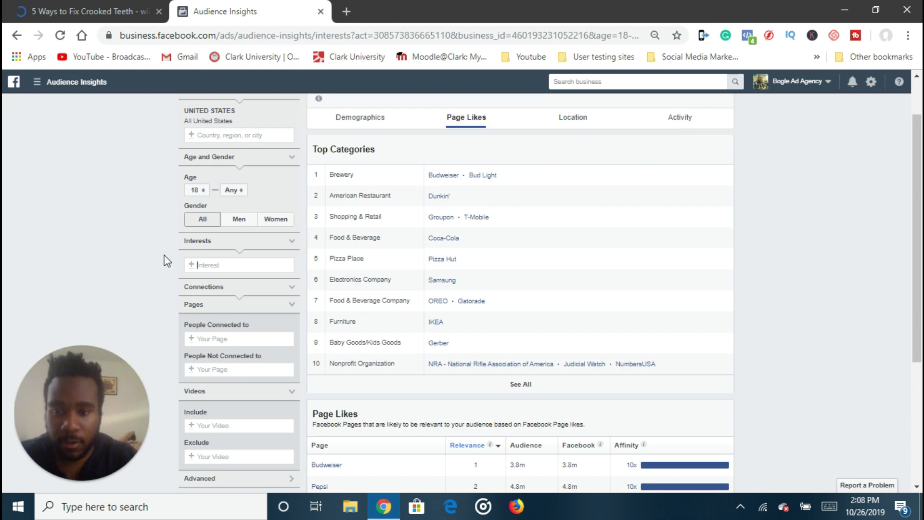
{"action": "type", "text": "dentist"}
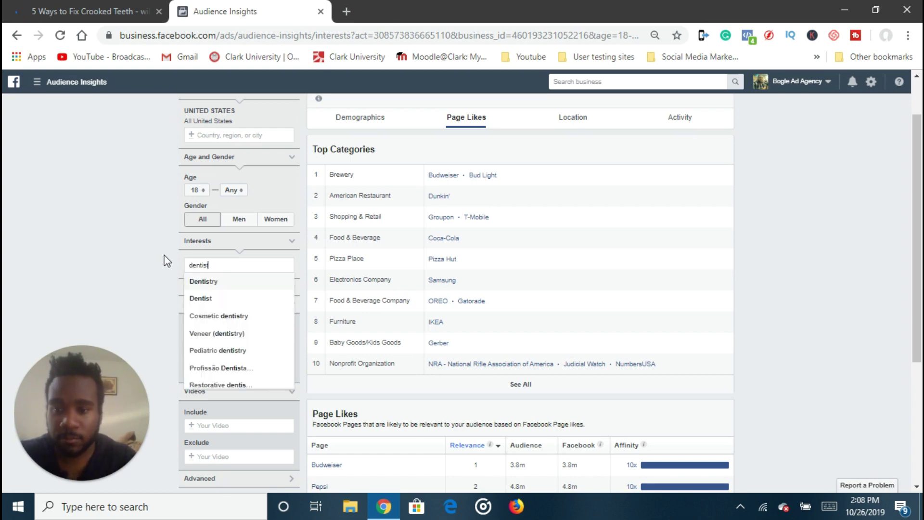
{"action": "key", "text": "Return"}
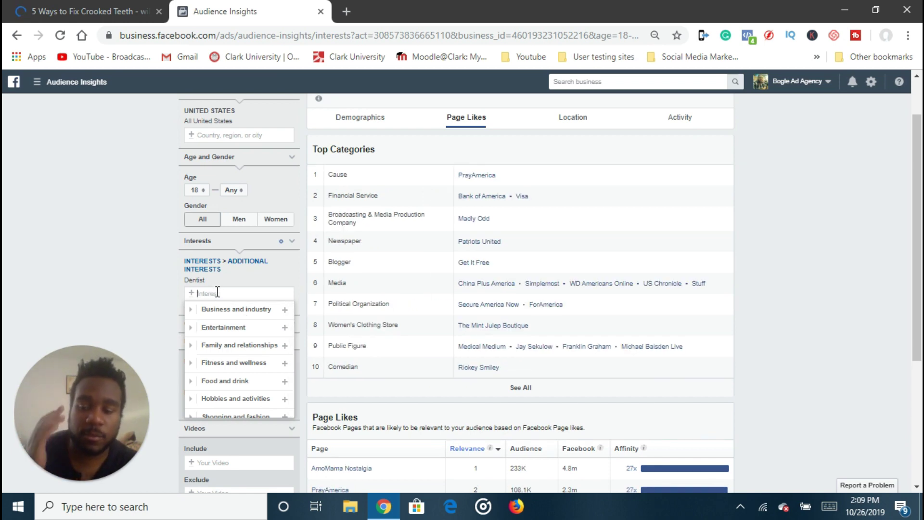
{"action": "scroll", "coordinate": [353, 324], "scroll_direction": "down", "scroll_amount": 3}
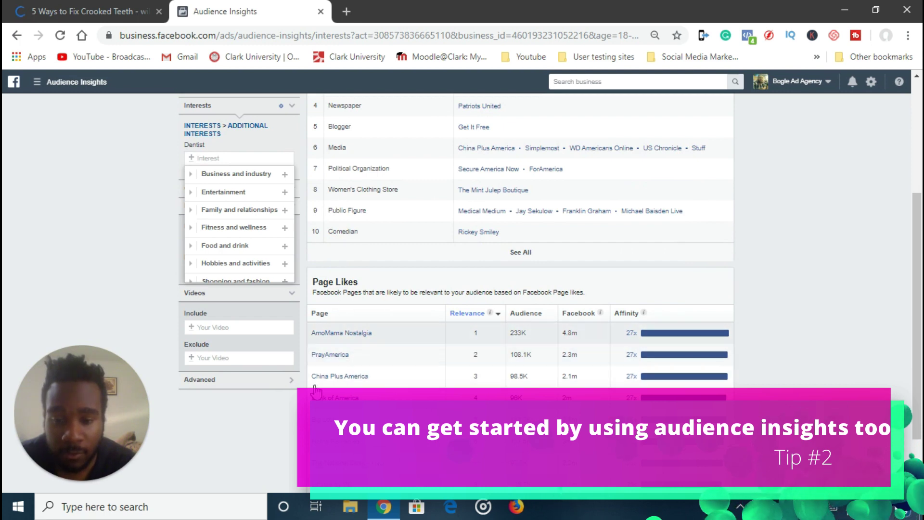
{"action": "scroll", "coordinate": [342, 354], "scroll_direction": "up", "scroll_amount": 3}
{"action": "scroll", "coordinate": [429, 289], "scroll_direction": "down", "scroll_amount": 4}
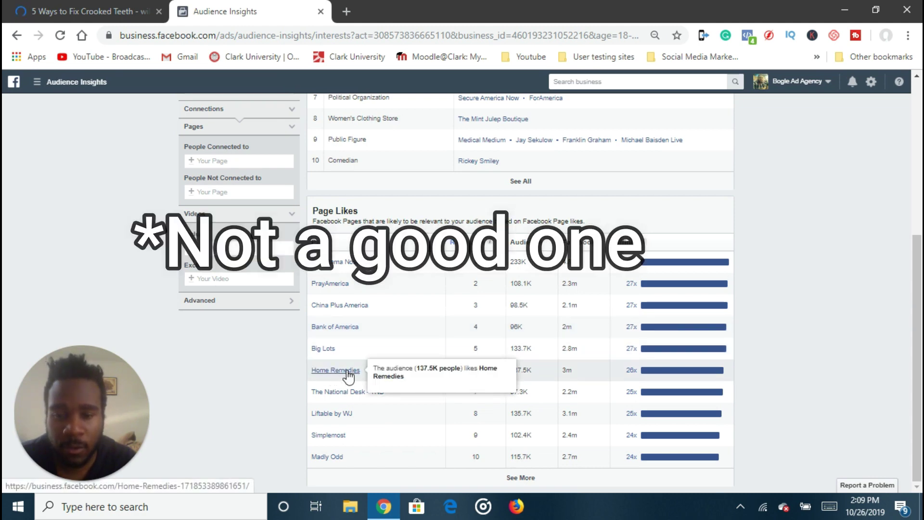
{"action": "scroll", "coordinate": [348, 375], "scroll_direction": "up", "scroll_amount": 3}
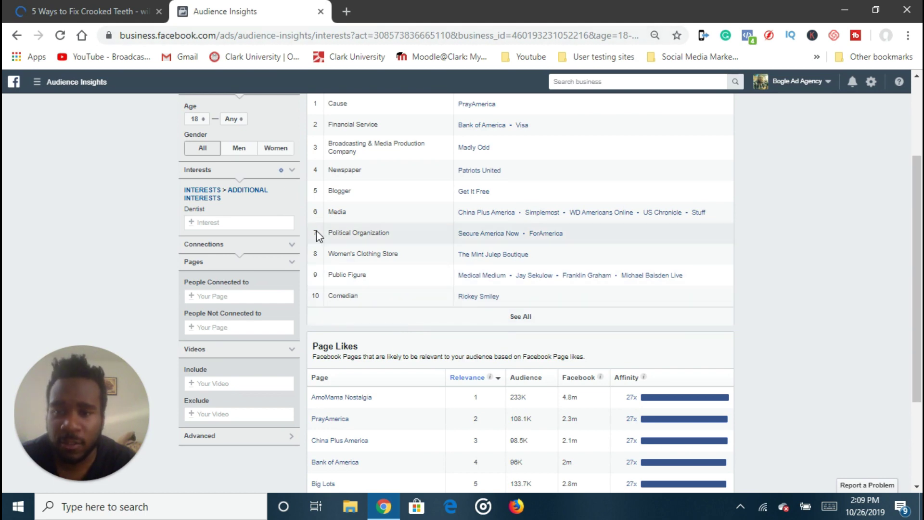
Return to the wikiHow article, read on through its orthodontist method and highlight the word "orthodontist" in item 3.
{"action": "left_click", "coordinate": [114, 10]}
{"action": "scroll", "coordinate": [365, 296], "scroll_direction": "down", "scroll_amount": 7}
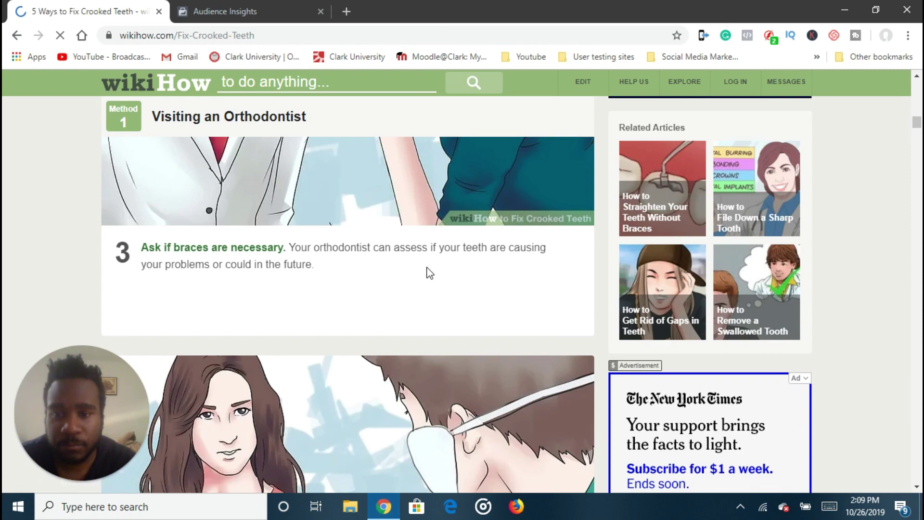
{"action": "scroll", "coordinate": [419, 274], "scroll_direction": "down", "scroll_amount": 5}
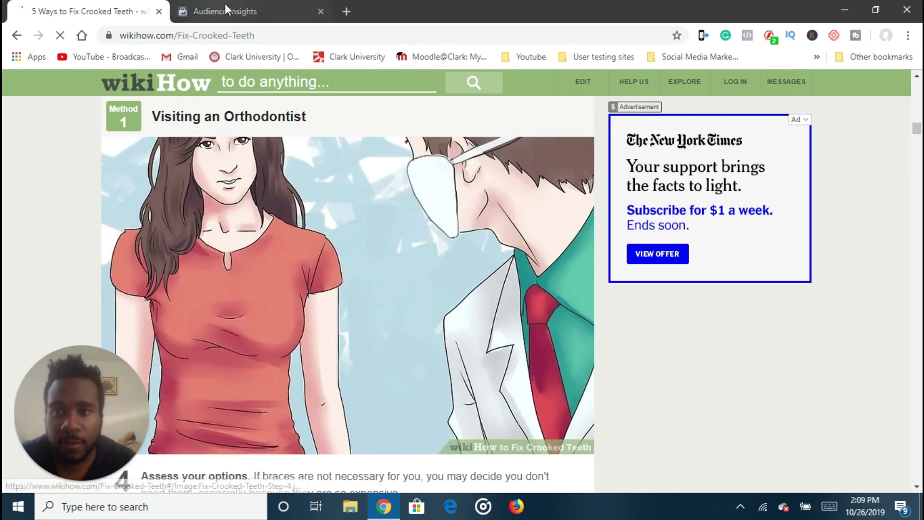
{"action": "scroll", "coordinate": [331, 270], "scroll_direction": "down", "scroll_amount": 3}
{"action": "scroll", "coordinate": [332, 274], "scroll_direction": "up", "scroll_amount": 4}
{"action": "scroll", "coordinate": [364, 252], "scroll_direction": "up", "scroll_amount": 4}
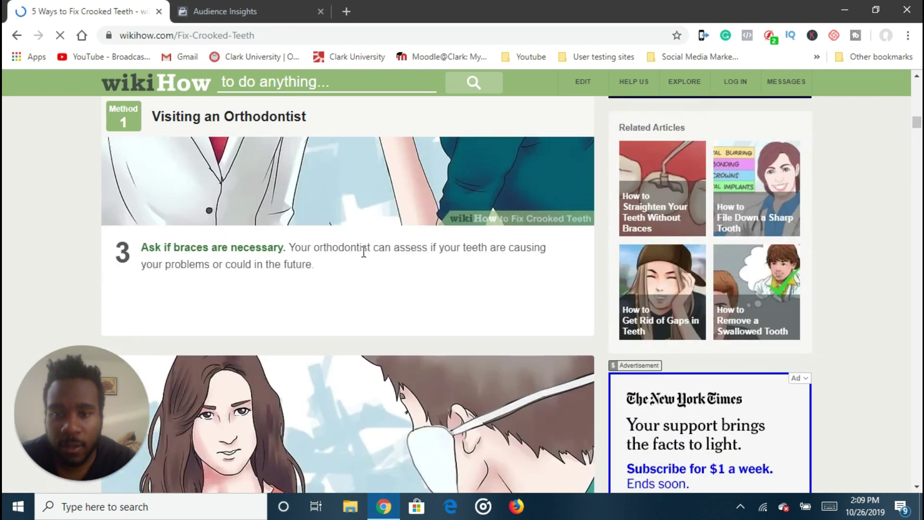
{"action": "left_click_drag", "start_coordinate": [370, 248], "coordinate": [318, 249]}
{"action": "right_click", "coordinate": [317, 247]}
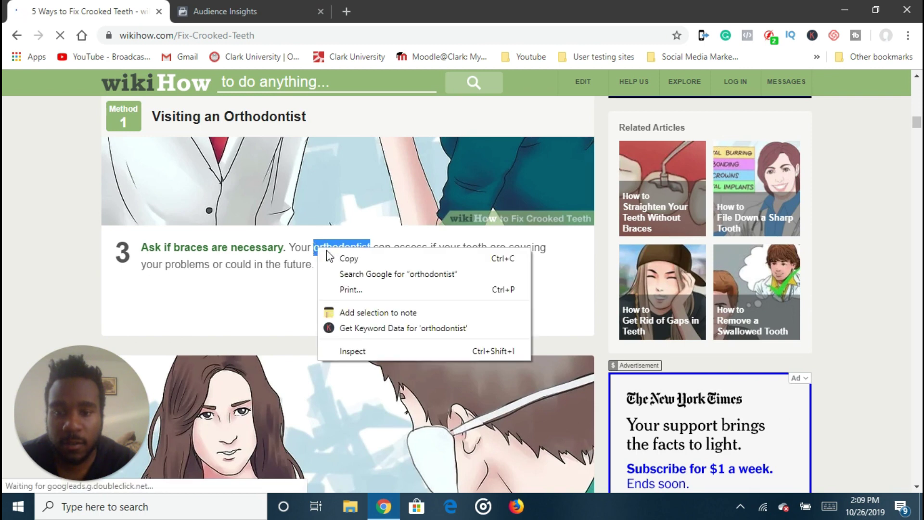
{"action": "left_click", "coordinate": [366, 274]}
In Audience Insights, replace the Dentist interest with Orthodontics and review the audience's top categories and page likes.
{"action": "left_click", "coordinate": [217, 11]}
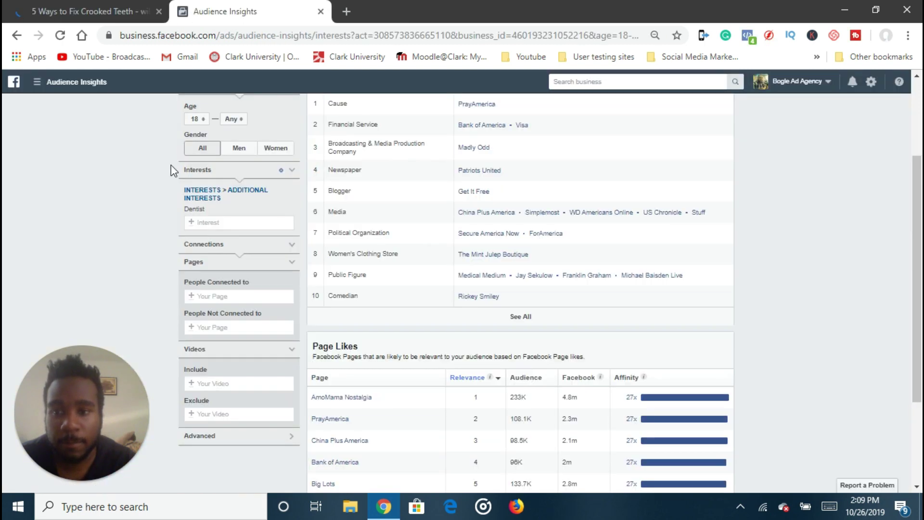
{"action": "left_click", "coordinate": [220, 222]}
{"action": "type", "text": "orthodontist"}
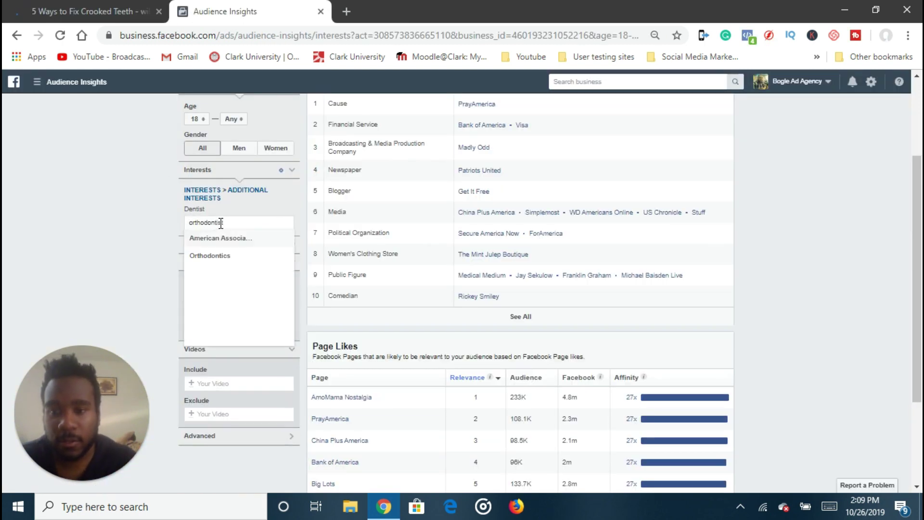
{"action": "left_click", "coordinate": [233, 257]}
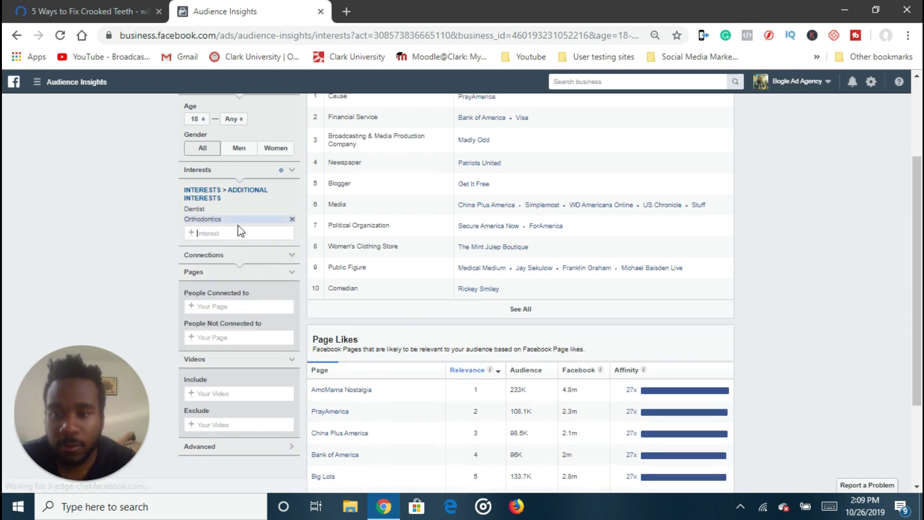
{"action": "left_click", "coordinate": [292, 209]}
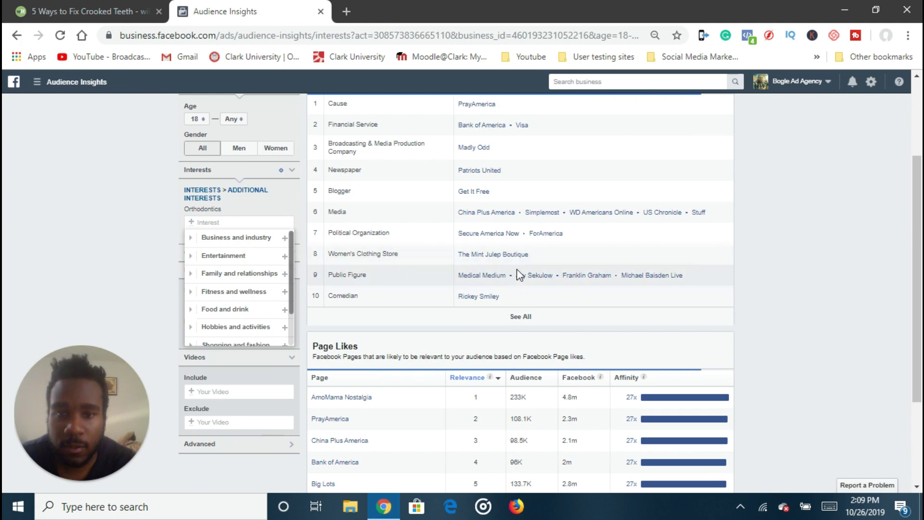
{"action": "left_click", "coordinate": [810, 360]}
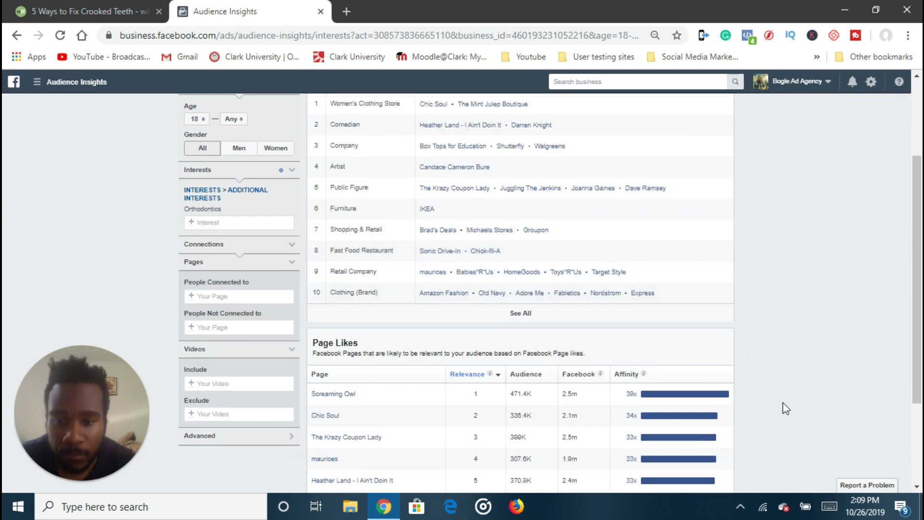
{"action": "scroll", "coordinate": [781, 407], "scroll_direction": "down", "scroll_amount": 2}
{"action": "scroll", "coordinate": [781, 406], "scroll_direction": "up", "scroll_amount": 3}
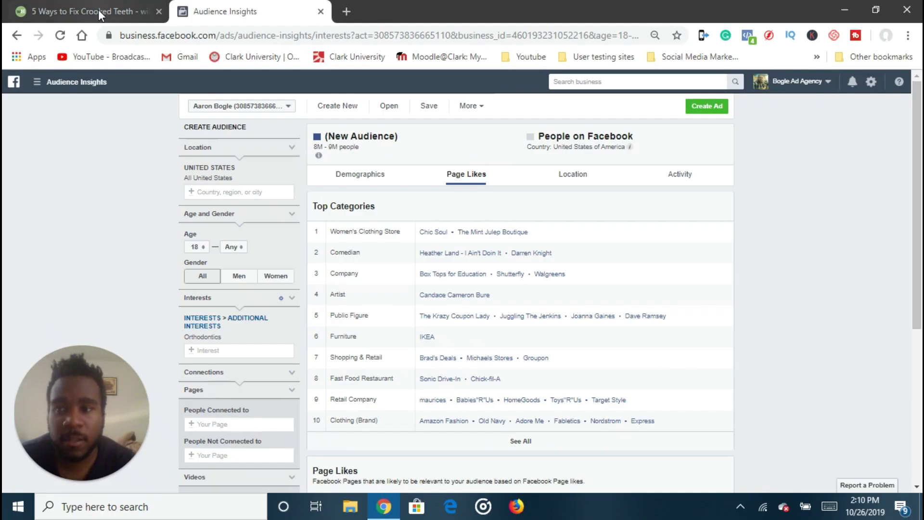
Go back to the wikiHow article and continue reading the method on visiting an orthodontist.
{"action": "left_click", "coordinate": [99, 10]}
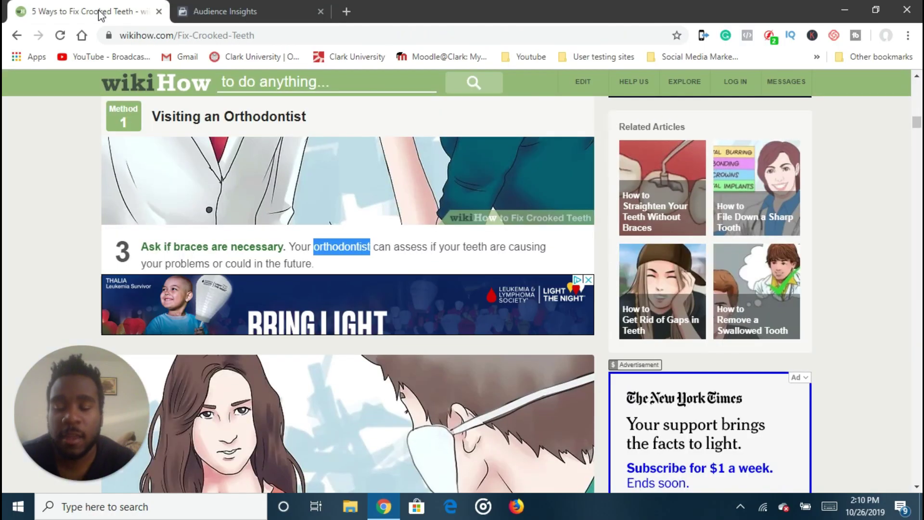
{"action": "scroll", "coordinate": [100, 265], "scroll_direction": "down", "scroll_amount": 3}
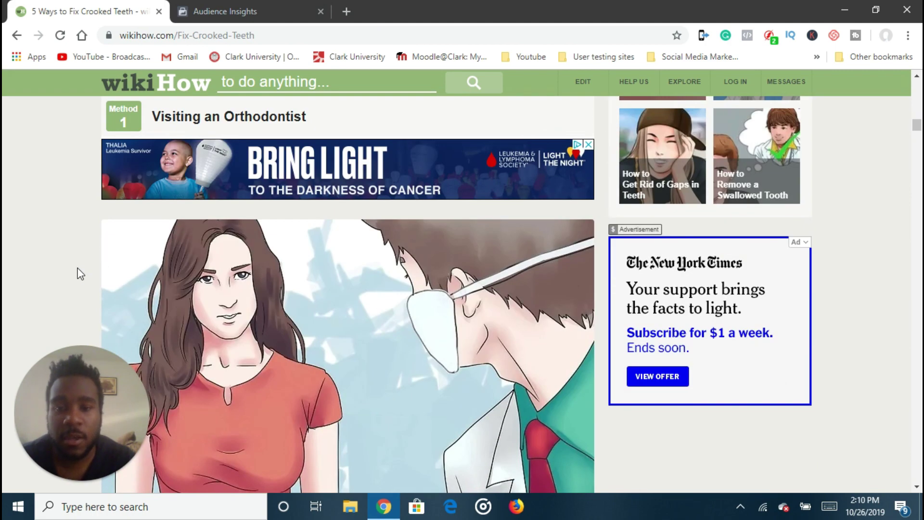
{"action": "scroll", "coordinate": [80, 274], "scroll_direction": "down", "scroll_amount": 3}
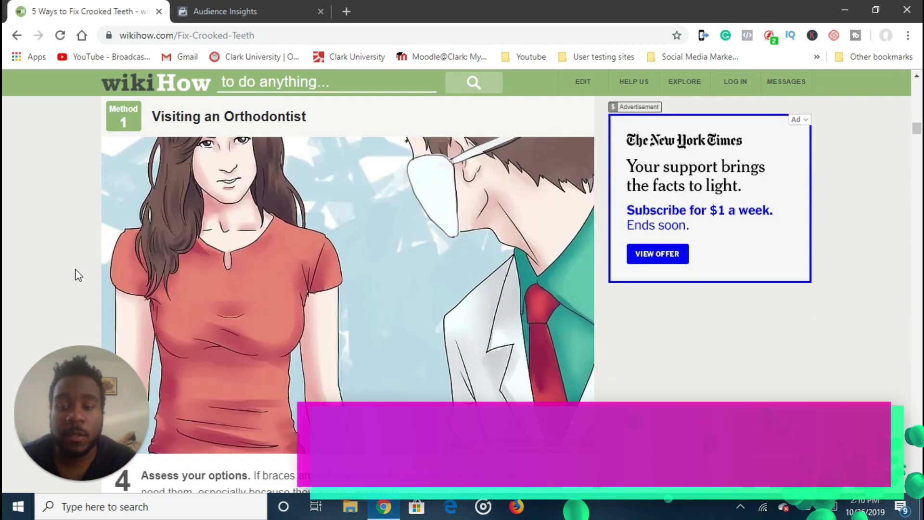
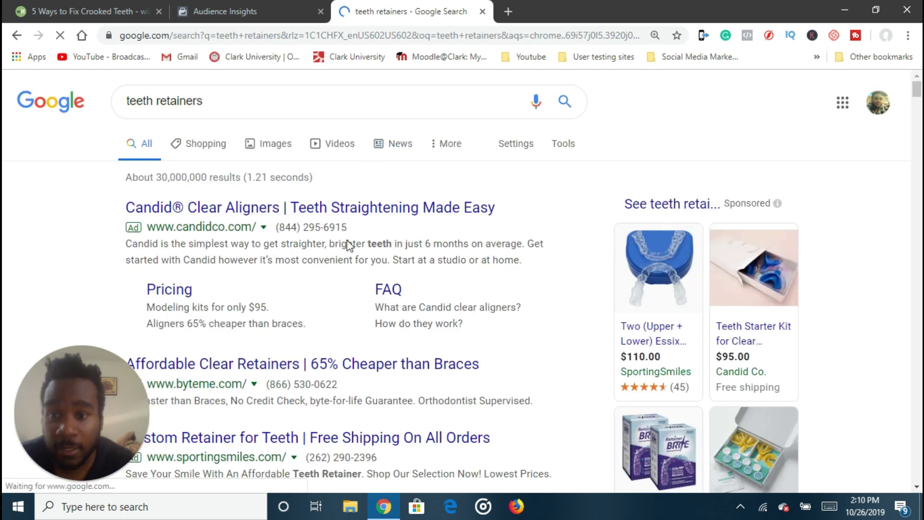
Look through the Google results for "teeth retainers" to find brands and sellers.
{"action": "scroll", "coordinate": [371, 276], "scroll_direction": "down", "scroll_amount": 1}
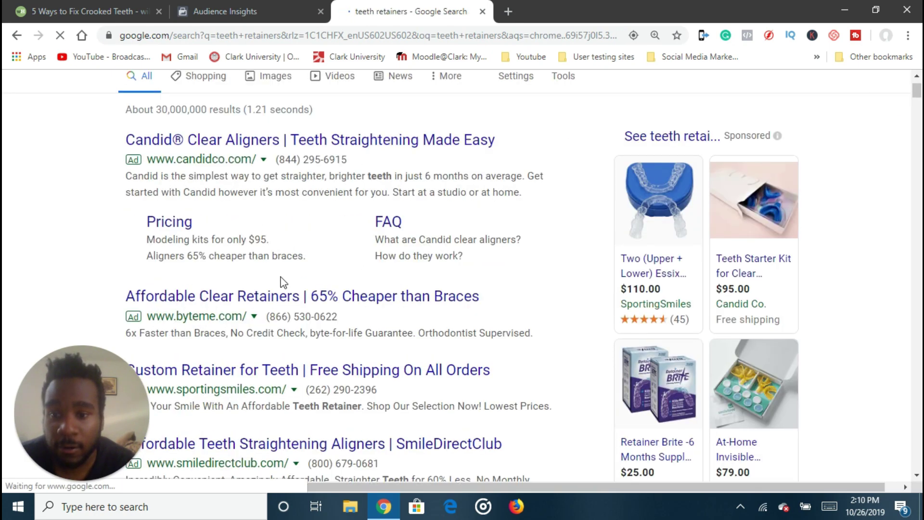
{"action": "scroll", "coordinate": [279, 277], "scroll_direction": "down", "scroll_amount": 1}
{"action": "scroll", "coordinate": [258, 277], "scroll_direction": "down", "scroll_amount": 1}
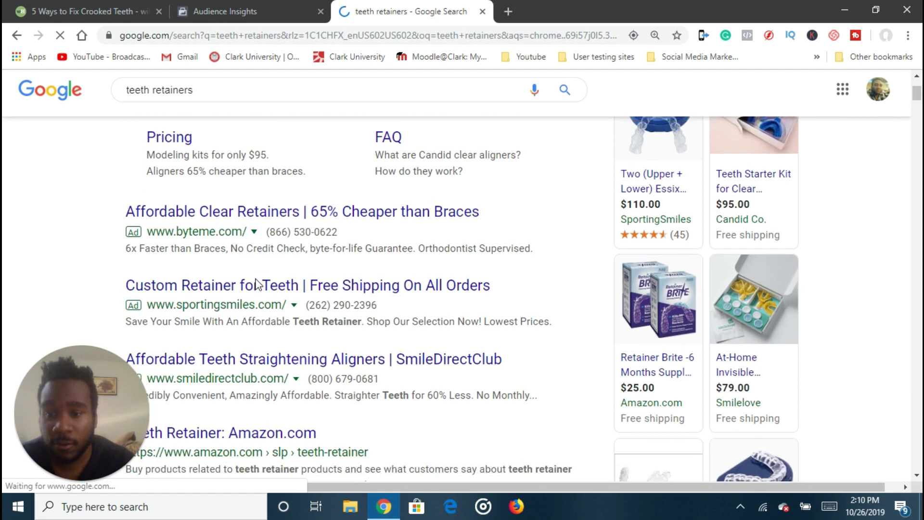
{"action": "scroll", "coordinate": [231, 281], "scroll_direction": "up", "scroll_amount": 1}
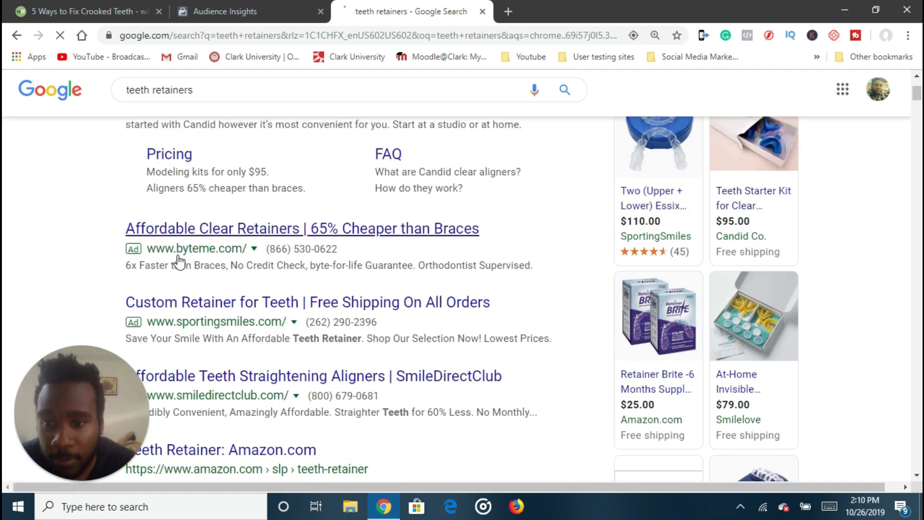
{"action": "scroll", "coordinate": [212, 263], "scroll_direction": "down", "scroll_amount": 2}
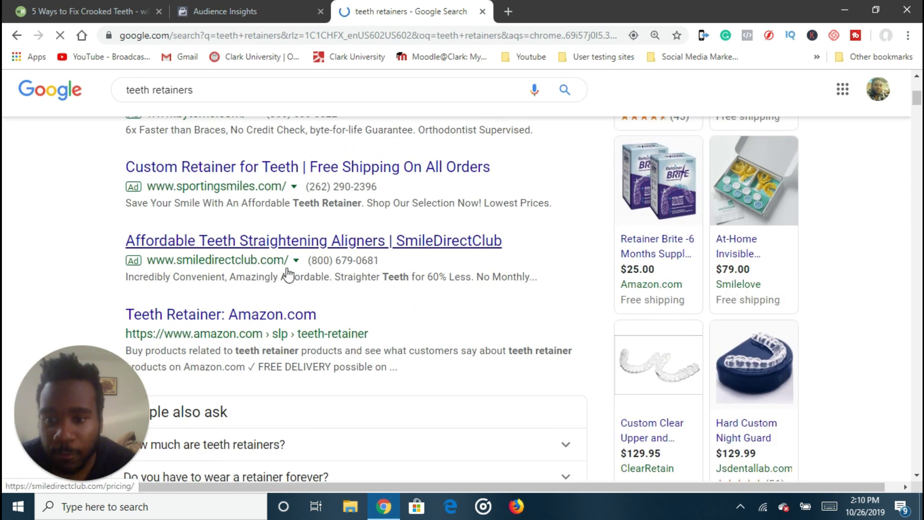
{"action": "scroll", "coordinate": [269, 271], "scroll_direction": "down", "scroll_amount": 2}
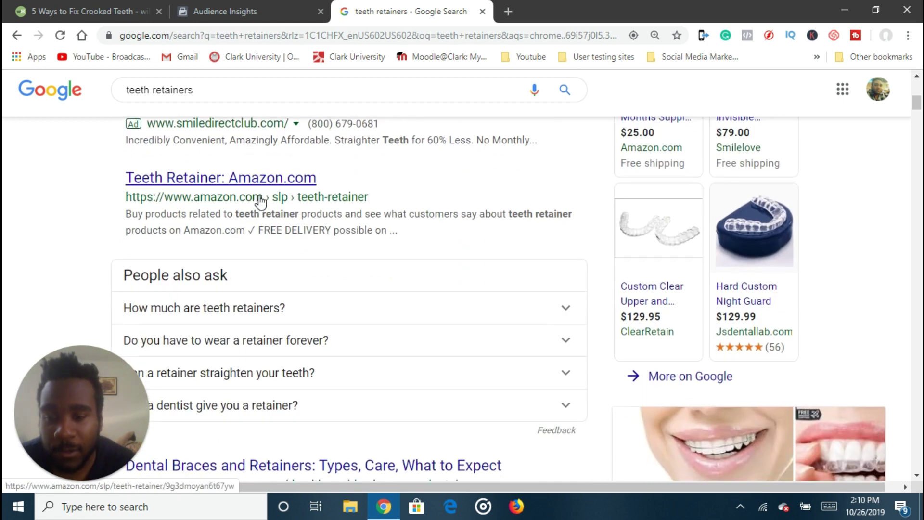
Search Google for "teeth retainers brands" and look over the sponsored products and their brands.
{"action": "left_click", "coordinate": [233, 94]}
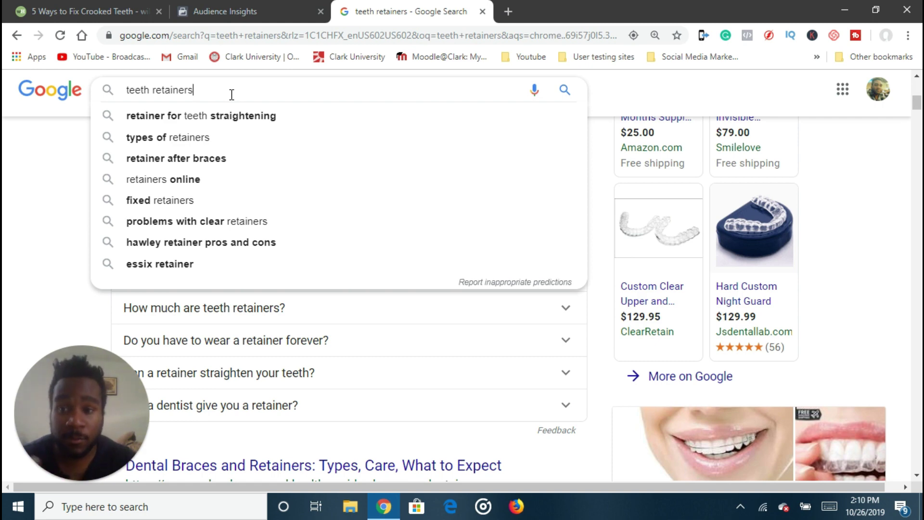
{"action": "type", "text": "brands"}
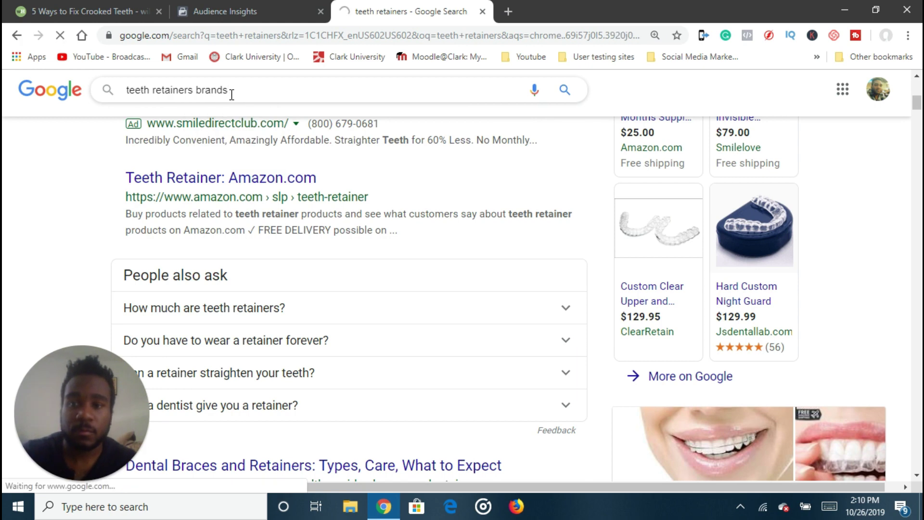
{"action": "key", "text": "Return"}
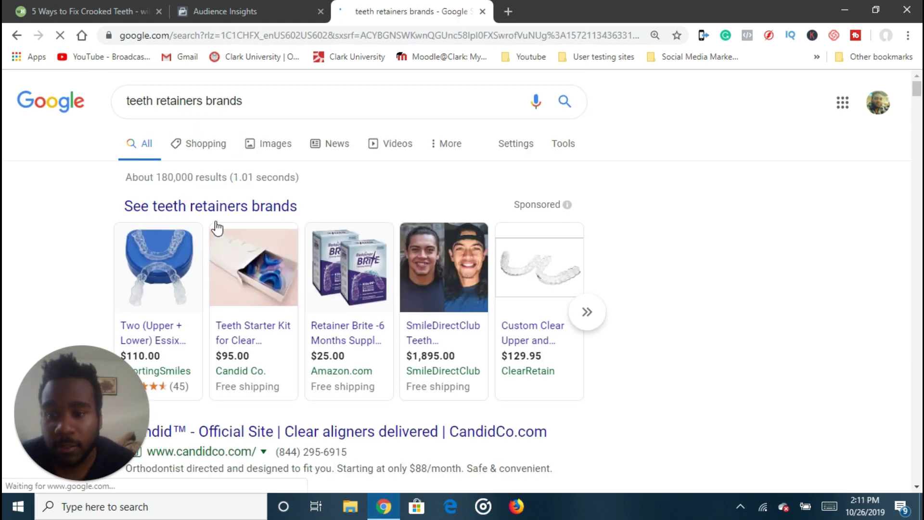
{"action": "scroll", "coordinate": [212, 236], "scroll_direction": "down", "scroll_amount": 1}
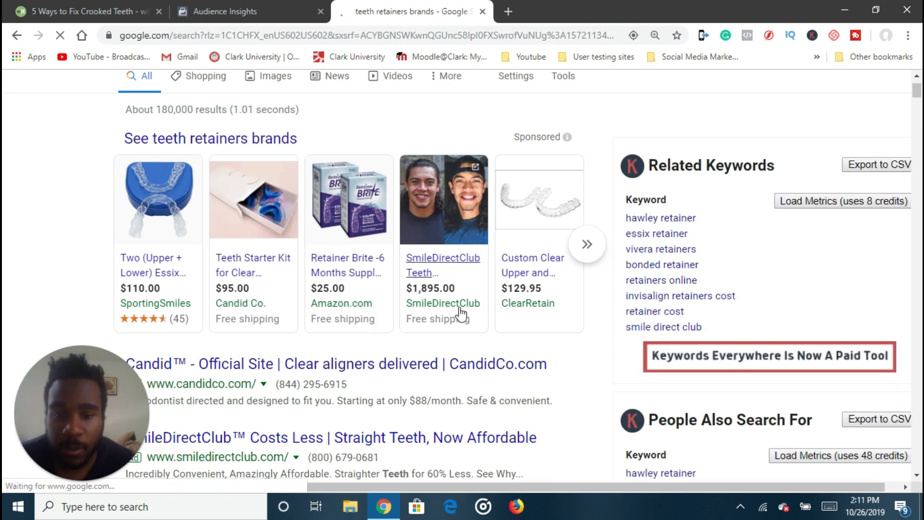
Return to Audience Insights, remove the Orthodontics interest, try an interest search for "clear ret" and clear the search text.
{"action": "left_click", "coordinate": [274, 14]}
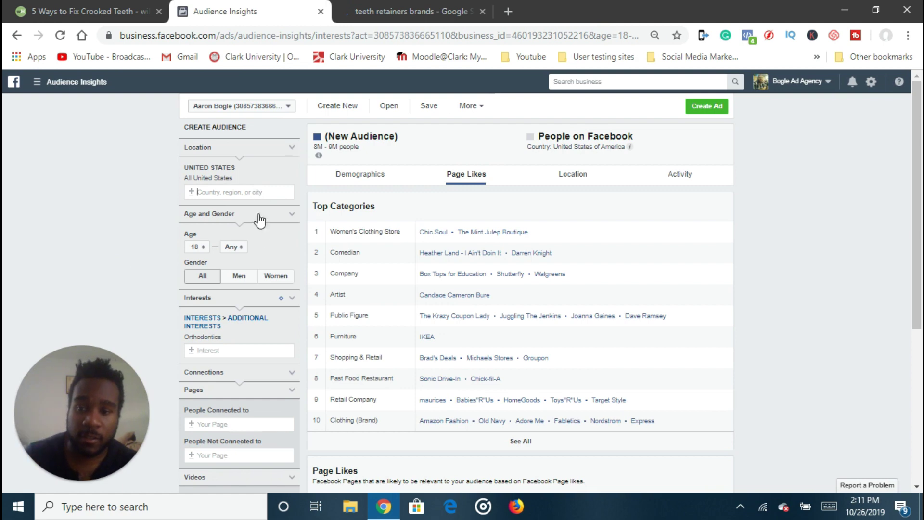
{"action": "left_click", "coordinate": [292, 337]}
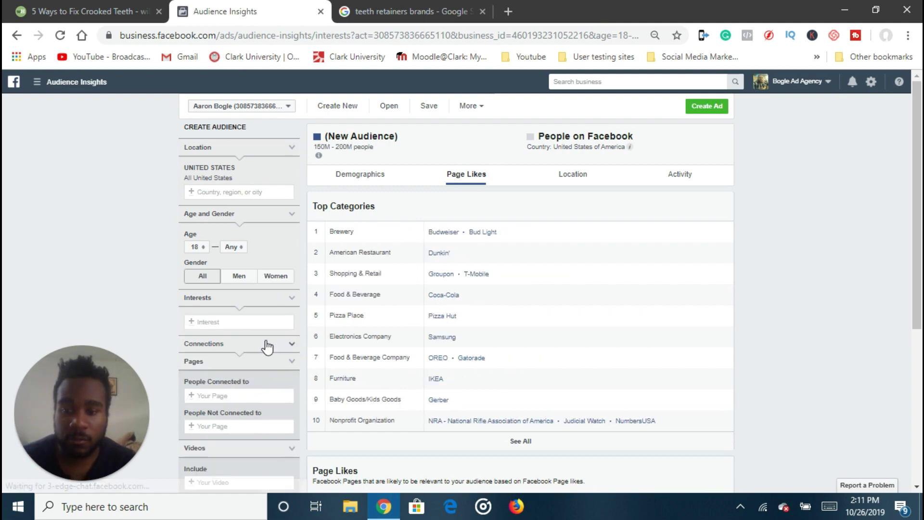
{"action": "left_click", "coordinate": [248, 321]}
{"action": "type", "text": "c"}
{"action": "type", "text": "lear re"}
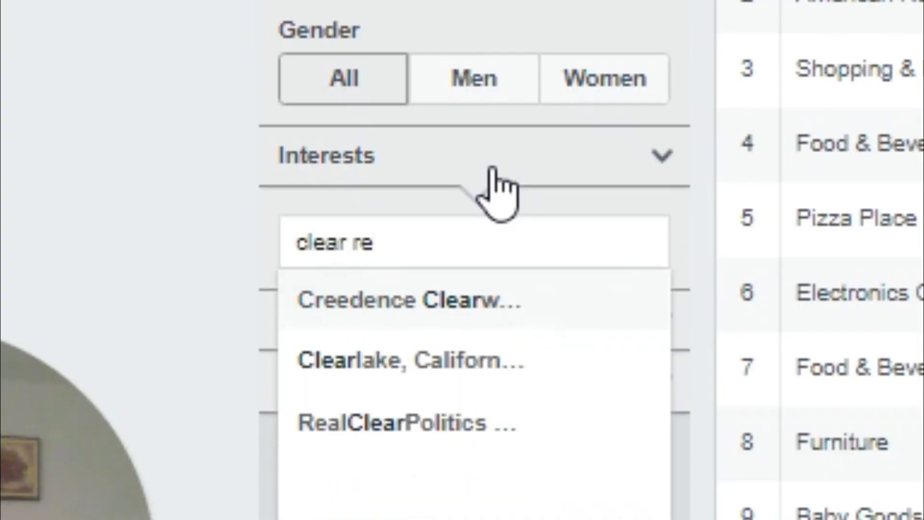
{"action": "type", "text": "t"}
{"action": "key", "text": "BackSpace"}
{"action": "key", "text": "BackSpace"}
{"action": "key", "text": "BackSpace"}
{"action": "key", "text": "BackSpace"}
{"action": "key", "text": "BackSpace"}
{"action": "key", "text": "BackSpace"}
{"action": "key", "text": "BackSpace"}
{"action": "key", "text": "BackSpace"}
{"action": "key", "text": "BackSpace"}
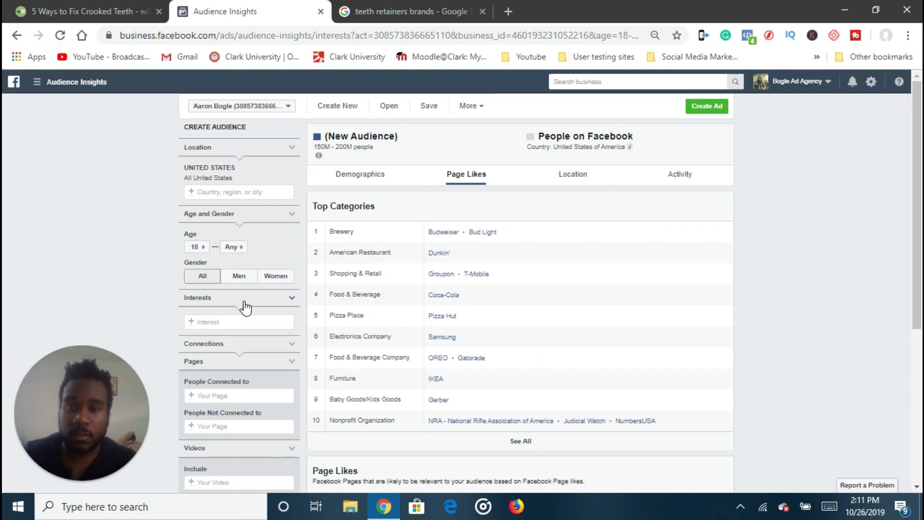
Return to the Google results for "teeth retainers brands" and check the sellers of the sponsored products.
{"action": "left_click", "coordinate": [97, 5]}
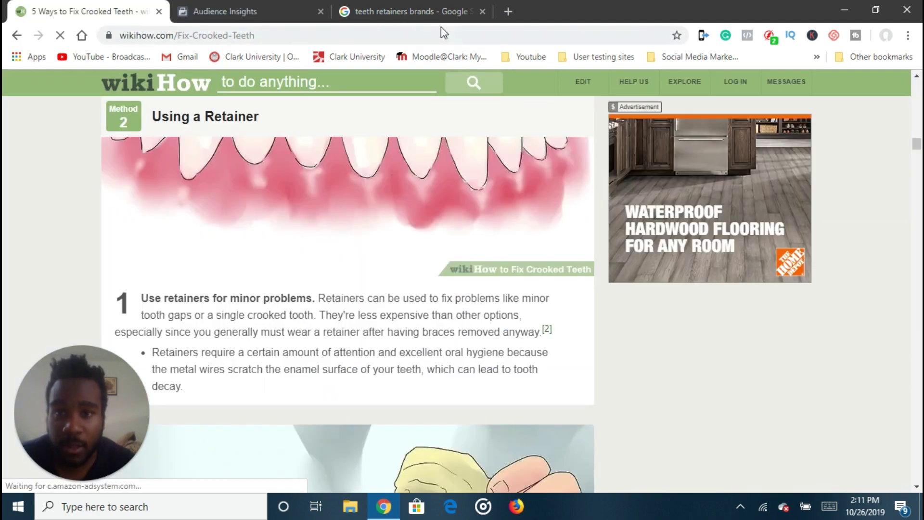
{"action": "left_click", "coordinate": [441, 12]}
{"action": "mouse_move", "coordinate": [354, 334]}
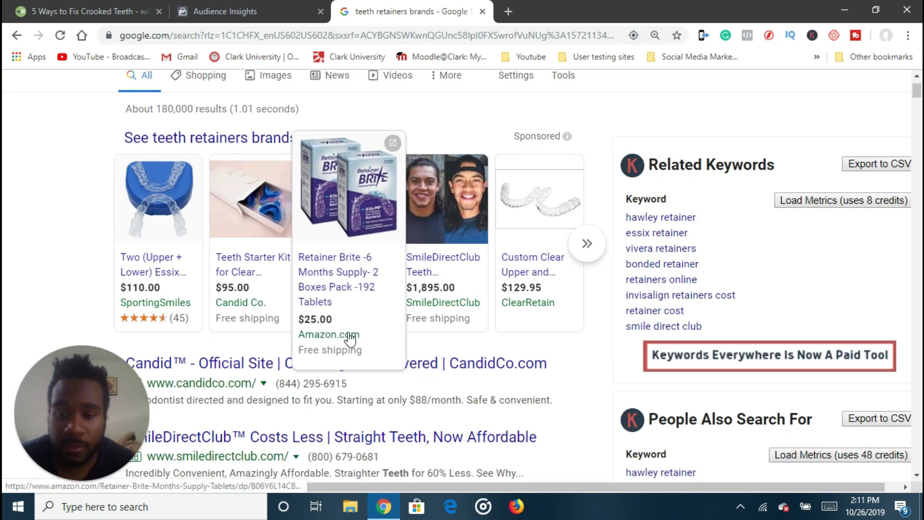
Switch to Audience Insights, search the interests for "candid" and "candid co", and clear the search text.
{"action": "left_click", "coordinate": [283, 10]}
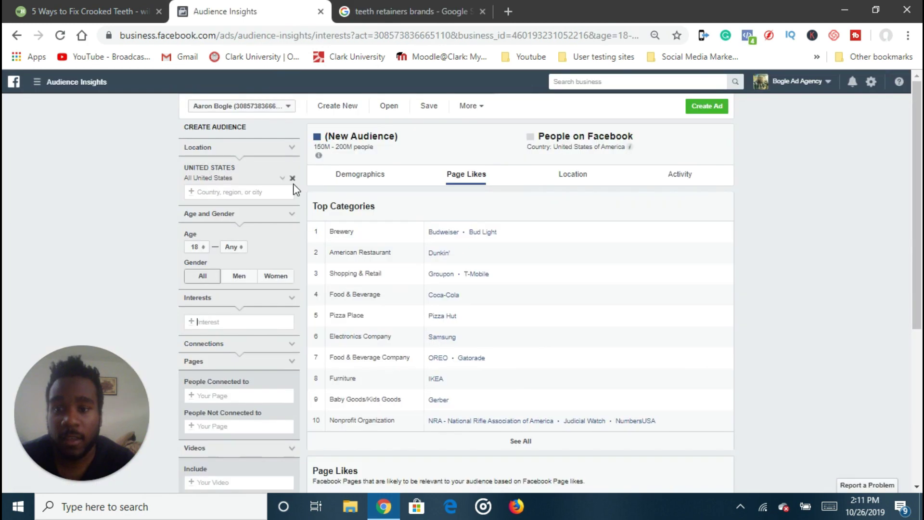
{"action": "left_click", "coordinate": [246, 327]}
{"action": "type", "text": "candid"}
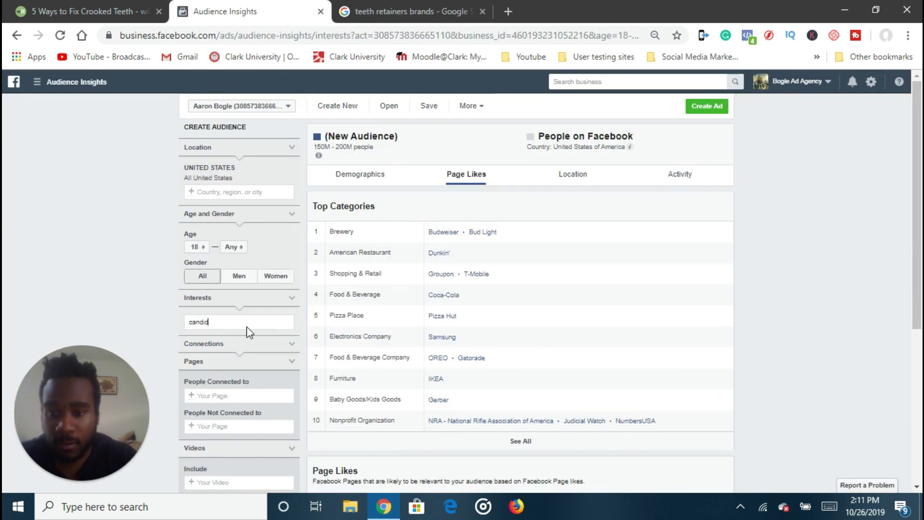
{"action": "type", "text": " co"}
{"action": "key", "text": "BackSpace"}
{"action": "key", "text": "BackSpace"}
{"action": "key", "text": "BackSpace"}
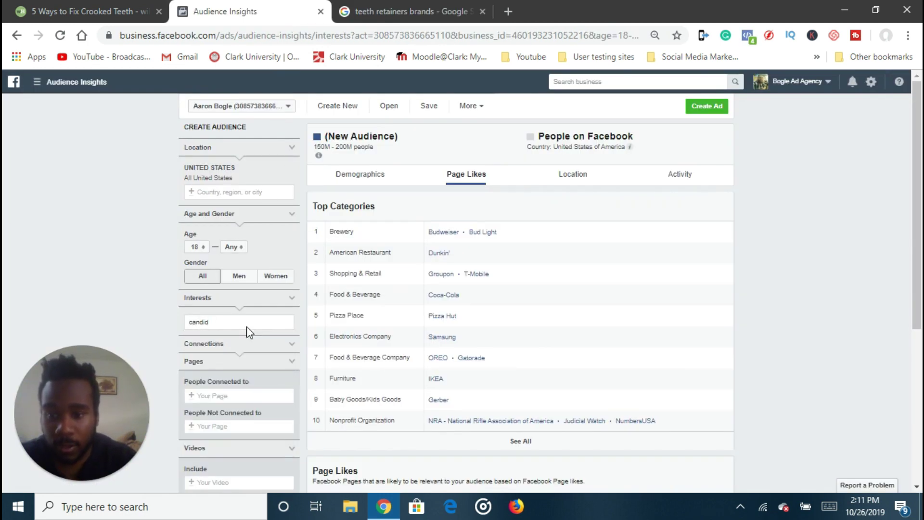
{"action": "key", "text": "BackSpace"}
{"action": "key", "text": "BackSpace"}
{"action": "key", "text": "BackSpace"}
{"action": "key", "text": "BackSpace"}
{"action": "key", "text": "BackSpace"}
{"action": "key", "text": "BackSpace"}
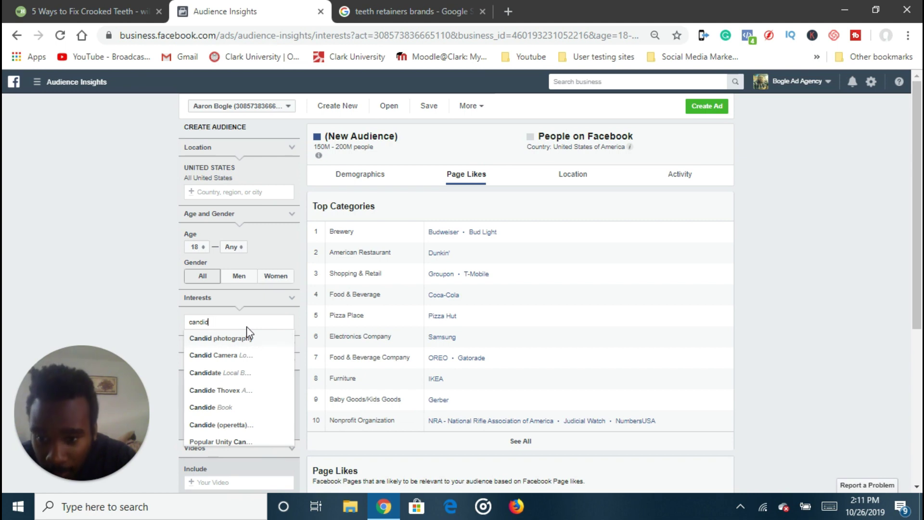
Return to the "teeth retainers brands" results and browse further through the sponsored products for more brands.
{"action": "left_click", "coordinate": [421, 6]}
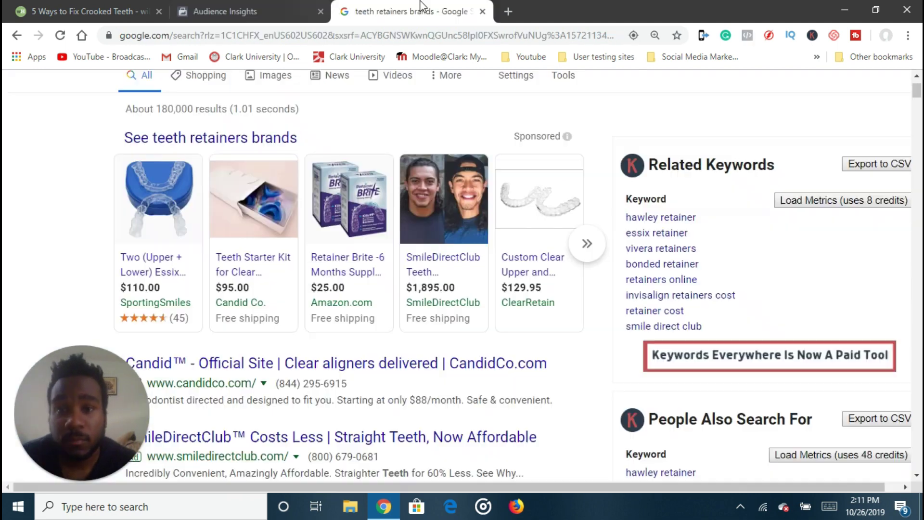
{"action": "left_click", "coordinate": [588, 243]}
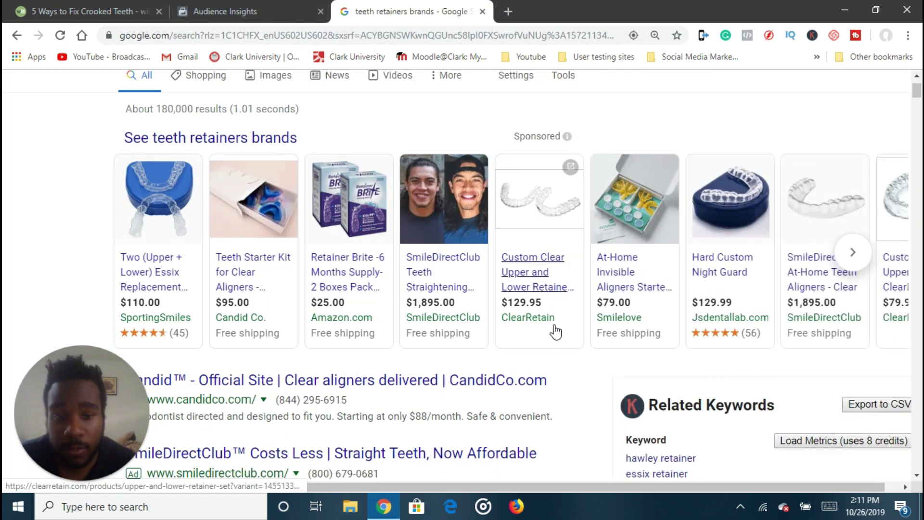
{"action": "left_click", "coordinate": [860, 258]}
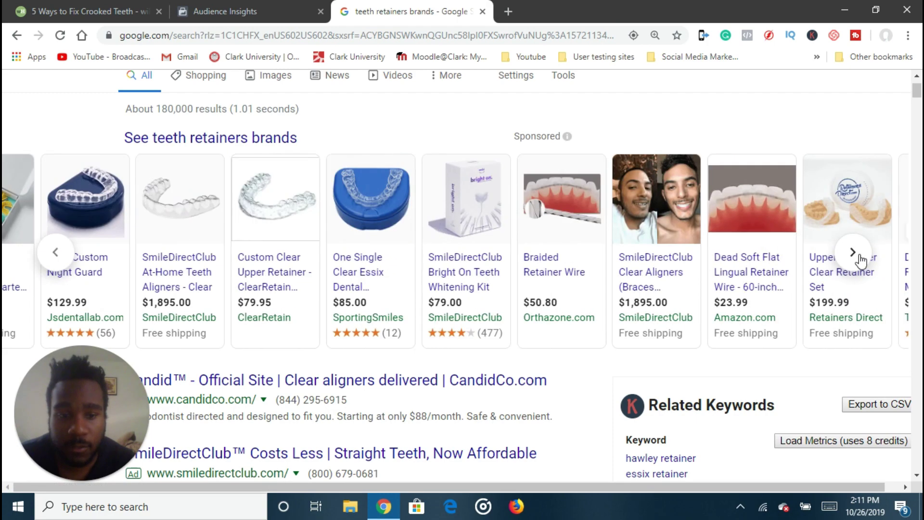
{"action": "left_click", "coordinate": [854, 252]}
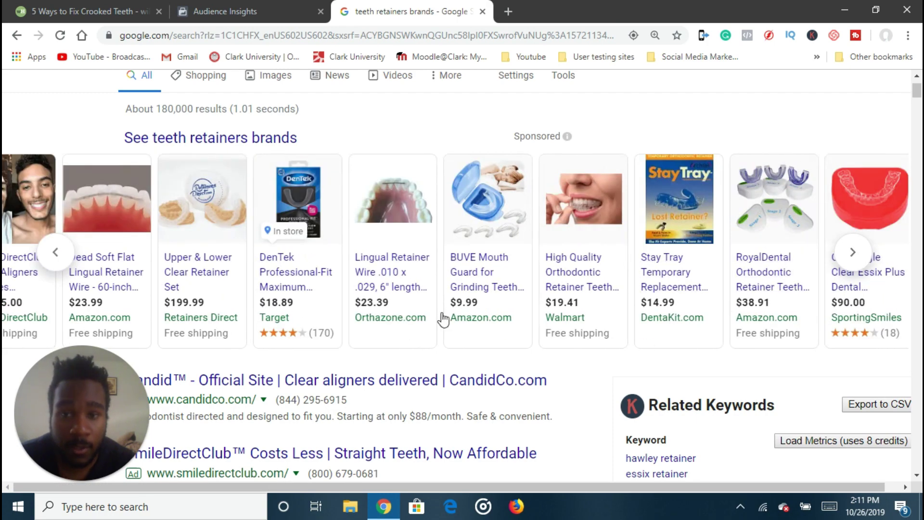
{"action": "left_click", "coordinate": [243, 4]}
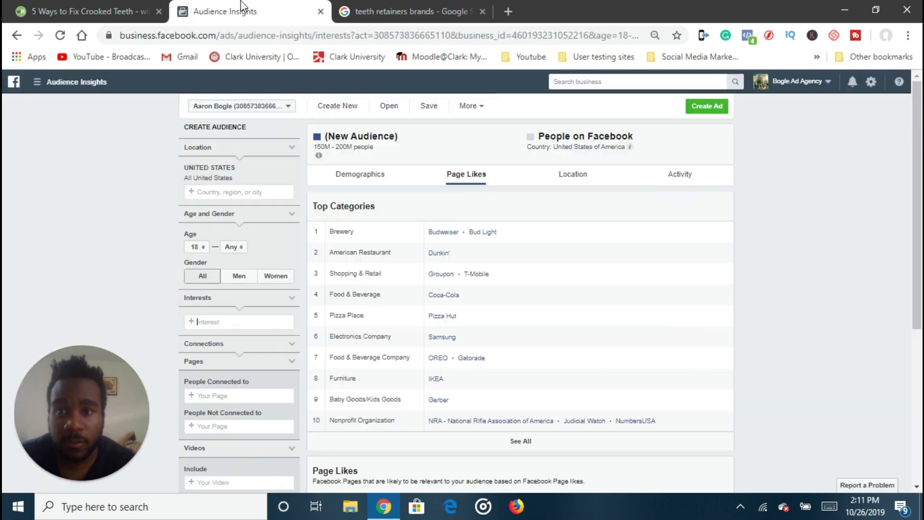
{"action": "scroll", "coordinate": [435, 200], "scroll_direction": "down", "scroll_amount": 3}
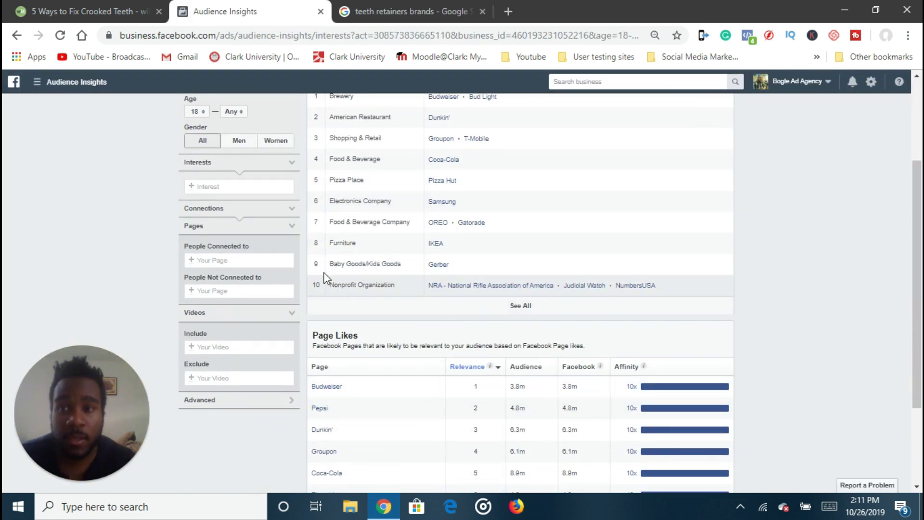
{"action": "left_click", "coordinate": [229, 183]}
Switch to the wikiHow article and read through the steps of the method on using a retainer.
{"action": "left_click", "coordinate": [115, 8]}
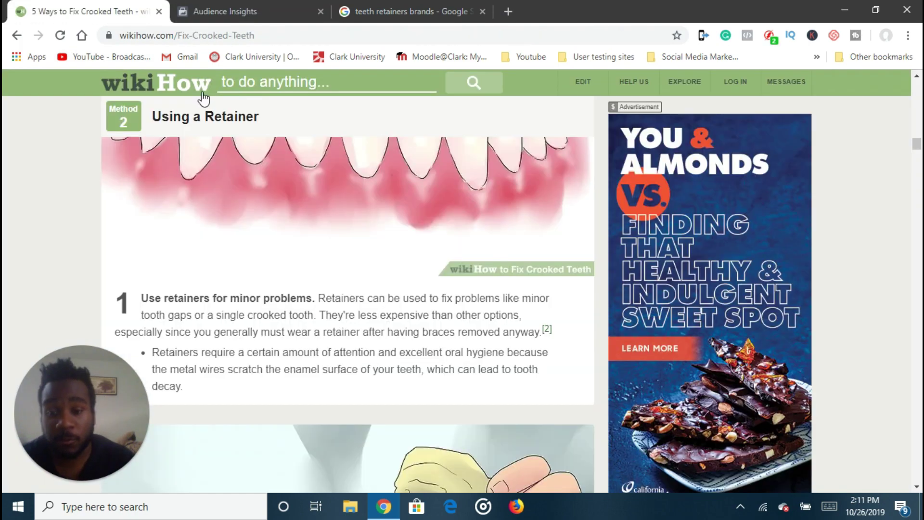
{"action": "scroll", "coordinate": [366, 354], "scroll_direction": "down", "scroll_amount": 7}
{"action": "scroll", "coordinate": [365, 356], "scroll_direction": "down", "scroll_amount": 12}
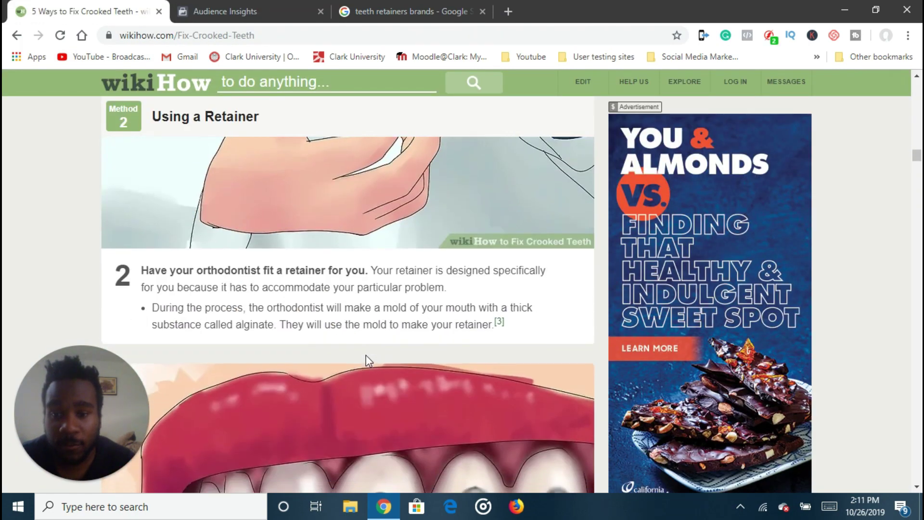
{"action": "scroll", "coordinate": [367, 362], "scroll_direction": "down", "scroll_amount": 2}
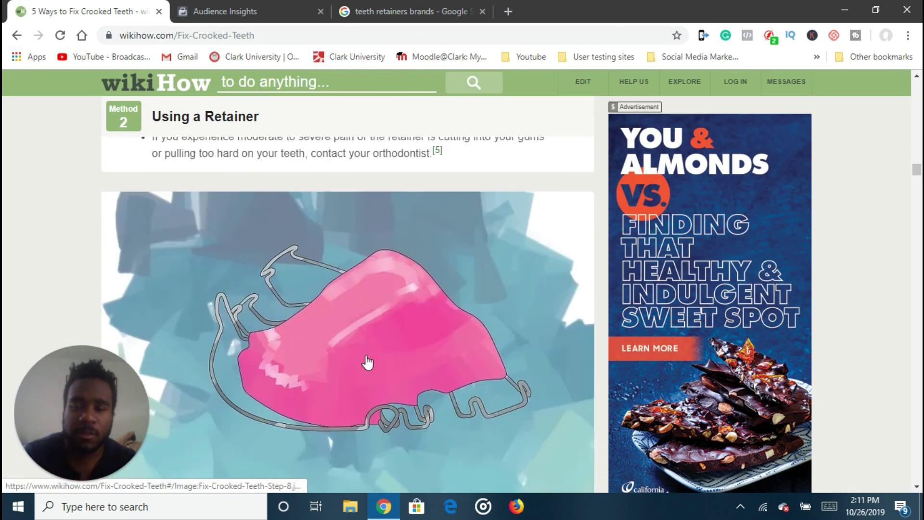
{"action": "scroll", "coordinate": [357, 359], "scroll_direction": "up", "scroll_amount": 4}
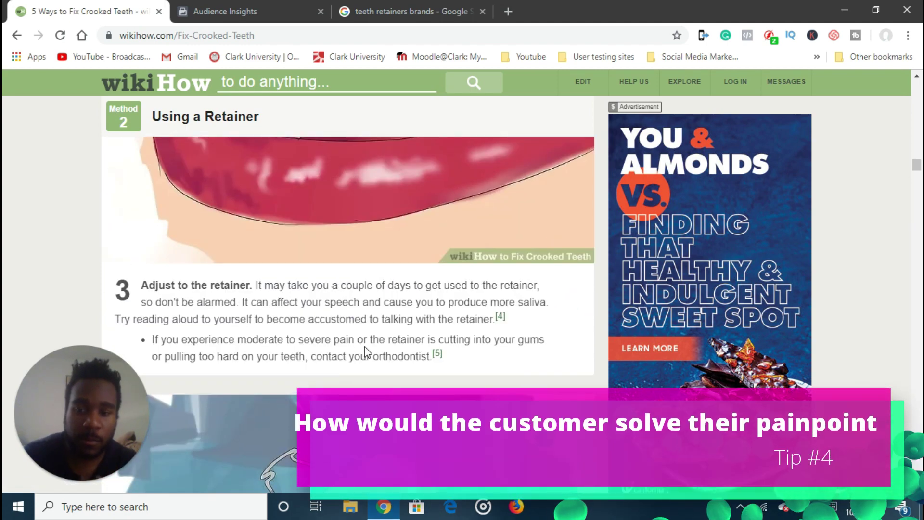
{"action": "scroll", "coordinate": [354, 344], "scroll_direction": "down", "scroll_amount": 10}
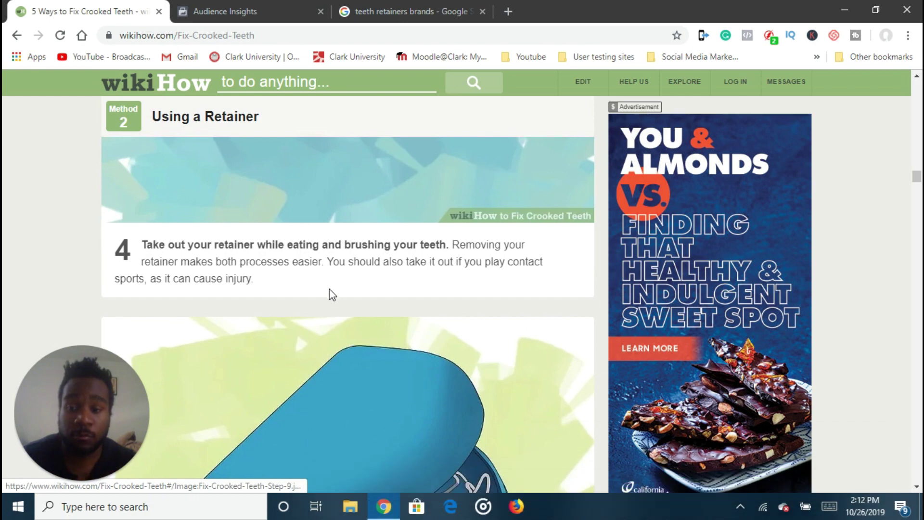
{"action": "scroll", "coordinate": [318, 289], "scroll_direction": "down", "scroll_amount": 10}
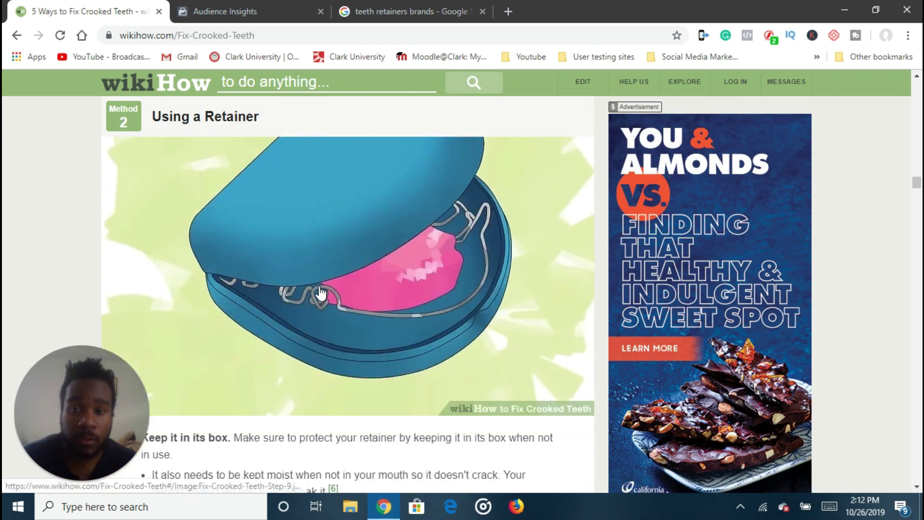
Leave the wikiHow article for the Google results and search for "top 5 books about fixing teeth".
{"action": "left_click", "coordinate": [15, 36]}
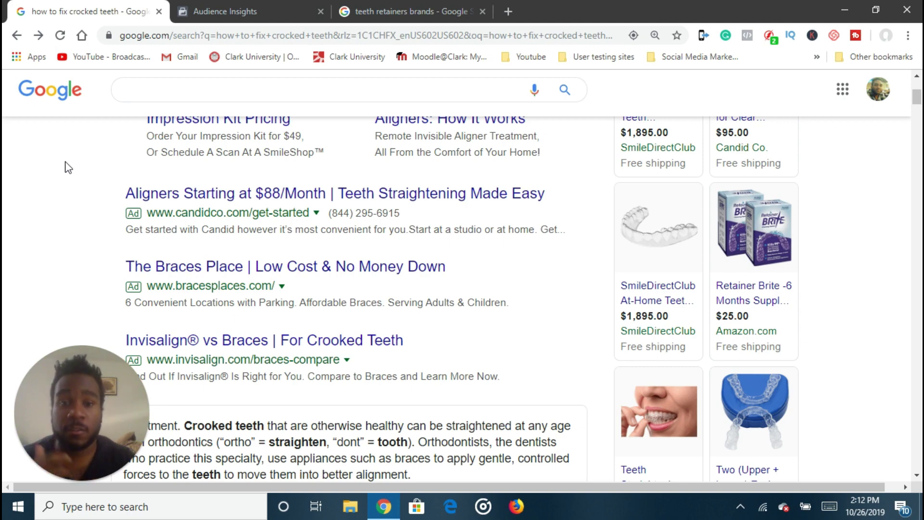
{"action": "scroll", "coordinate": [103, 191], "scroll_direction": "up", "scroll_amount": 4}
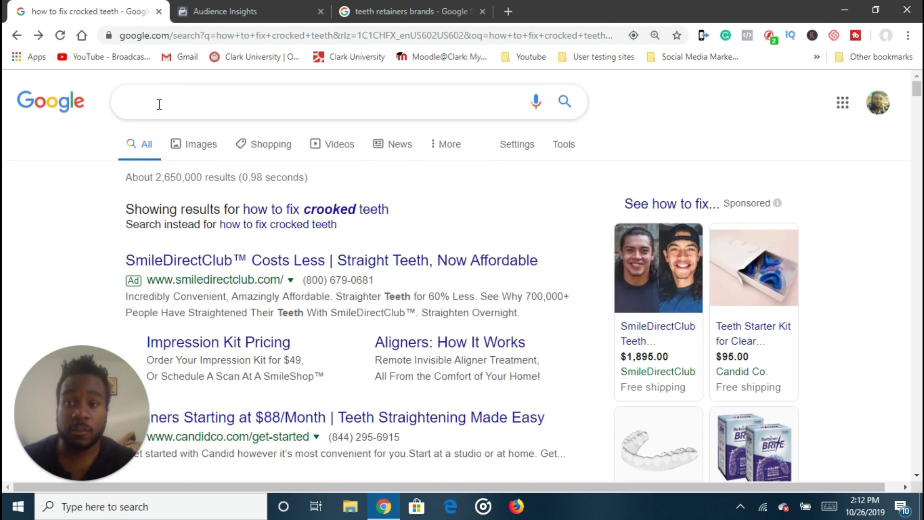
{"action": "left_click", "coordinate": [159, 103]}
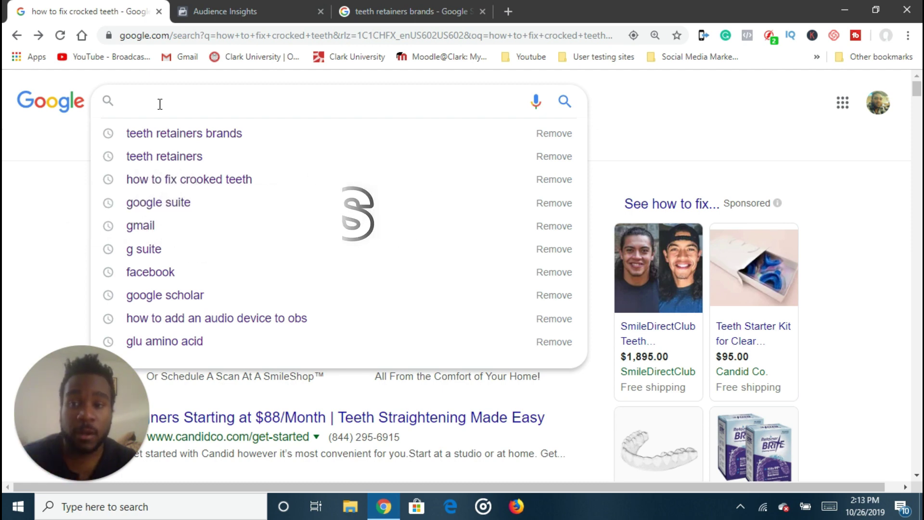
{"action": "left_click", "coordinate": [33, 222]}
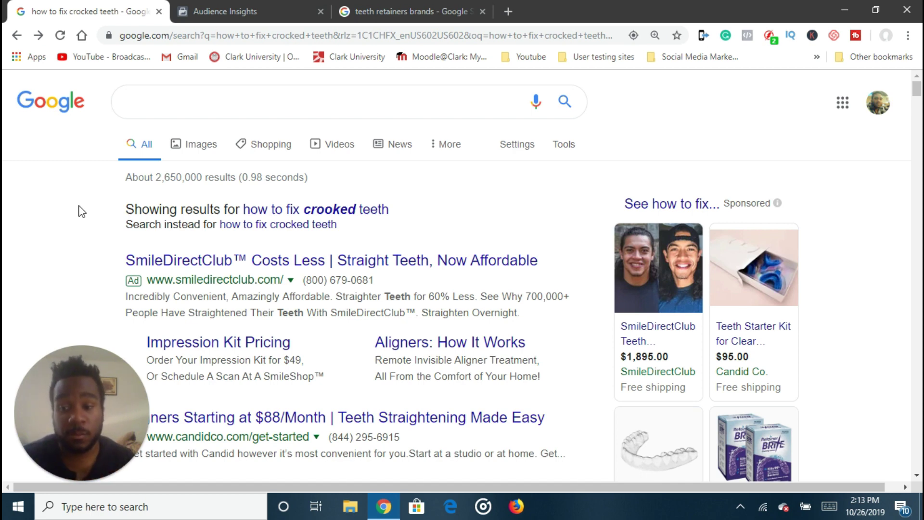
{"action": "left_click", "coordinate": [172, 100]}
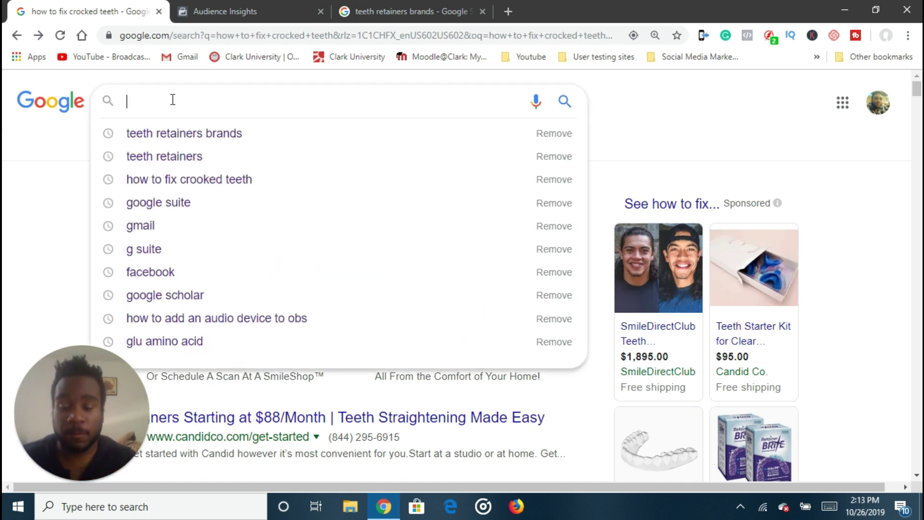
{"action": "type", "text": "tope"}
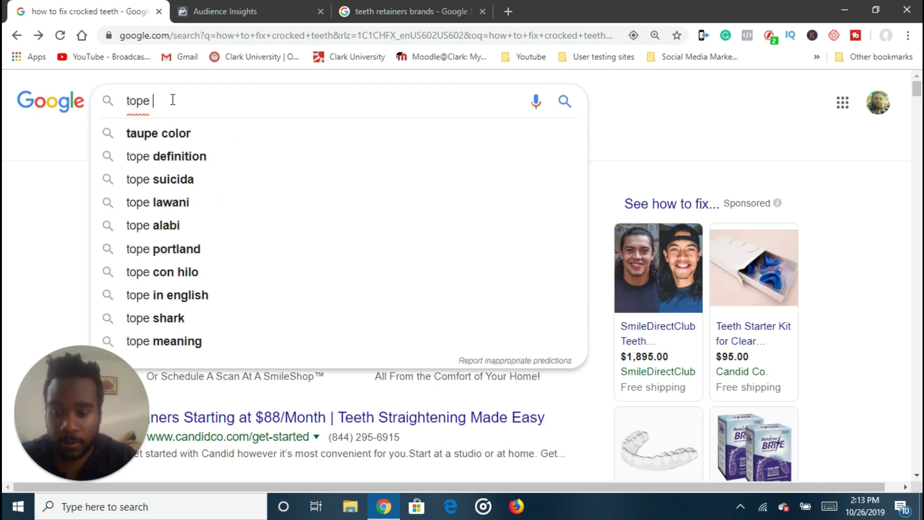
{"action": "key", "text": "BackSpace"}
{"action": "type", "text": "5 "}
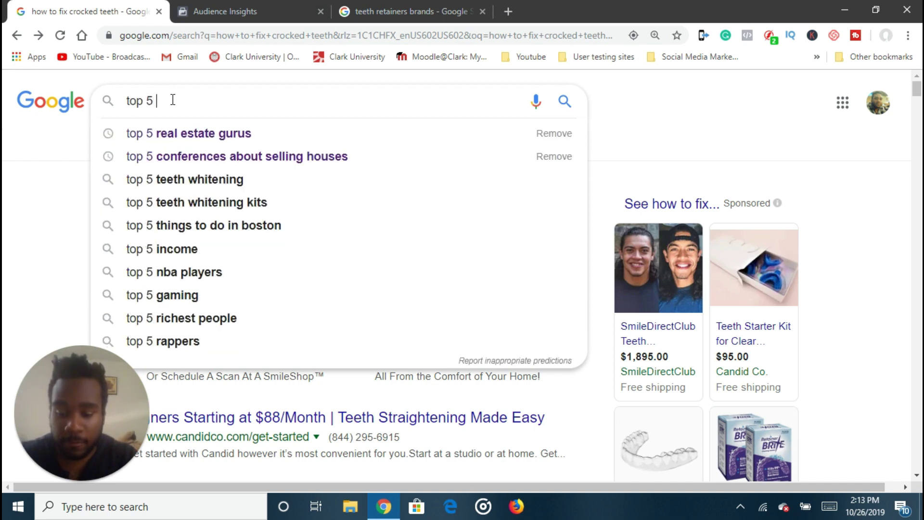
{"action": "type", "text": "books about "}
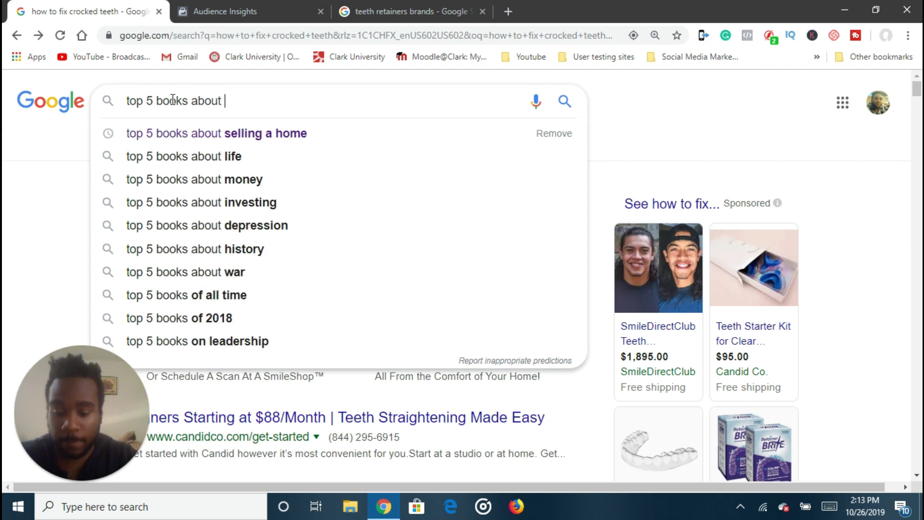
{"action": "type", "text": "fixing teeth"}
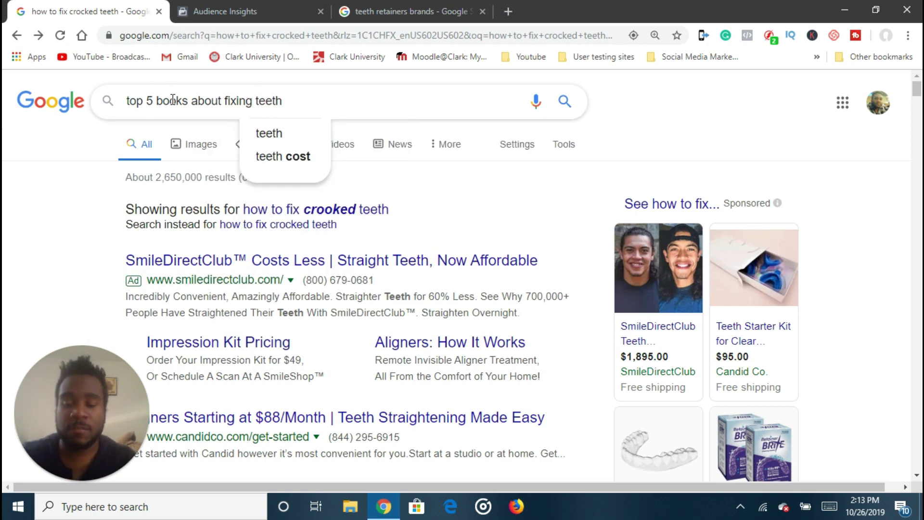
{"action": "key", "text": "Return"}
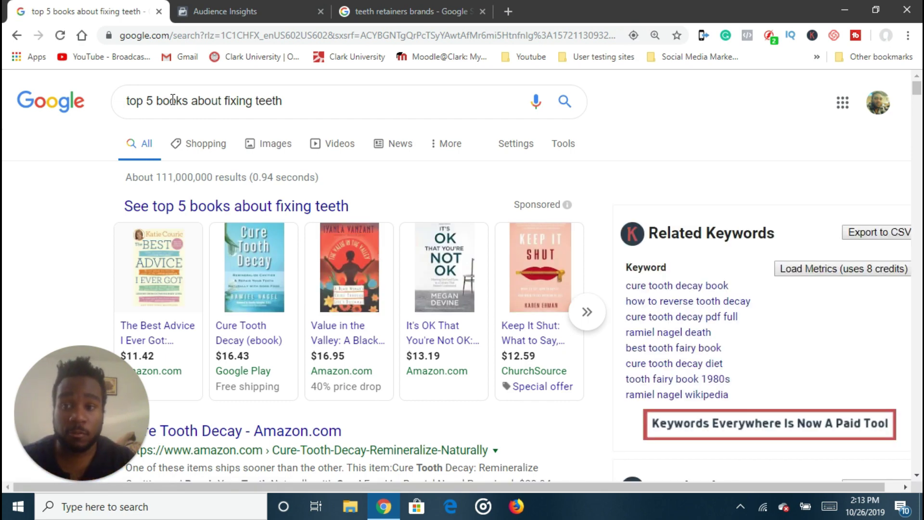
Look through the book search results for titles about teeth that could serve as interests.
{"action": "left_click", "coordinate": [320, 104]}
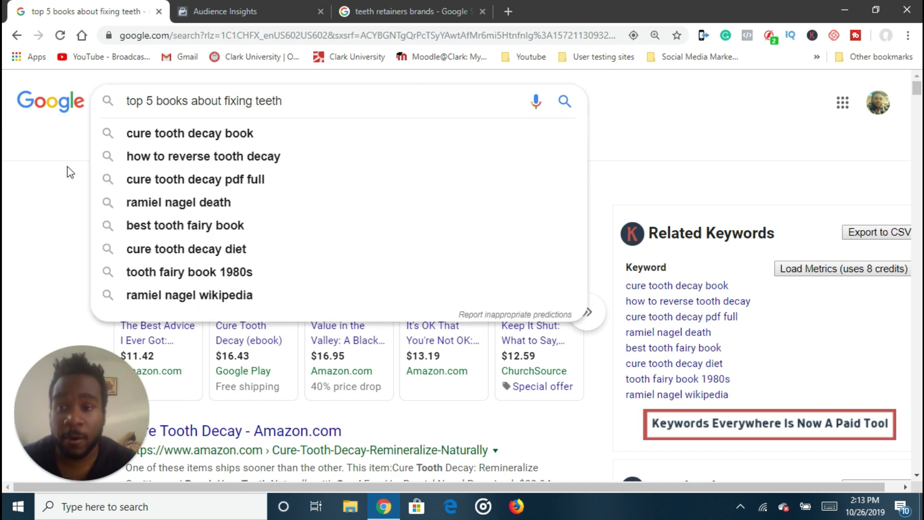
{"action": "left_click", "coordinate": [93, 159]}
{"action": "scroll", "coordinate": [97, 161], "scroll_direction": "down", "scroll_amount": 3}
{"action": "scroll", "coordinate": [99, 144], "scroll_direction": "down", "scroll_amount": 3}
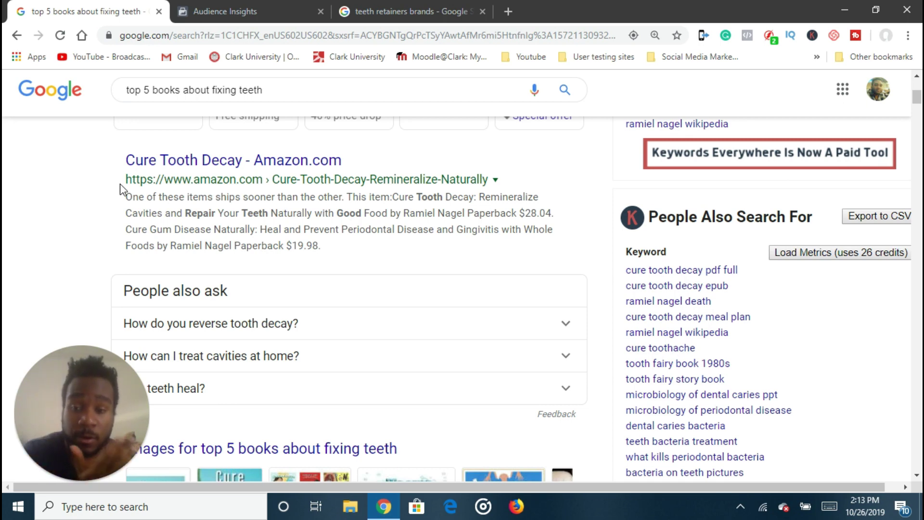
{"action": "scroll", "coordinate": [117, 206], "scroll_direction": "down", "scroll_amount": 6}
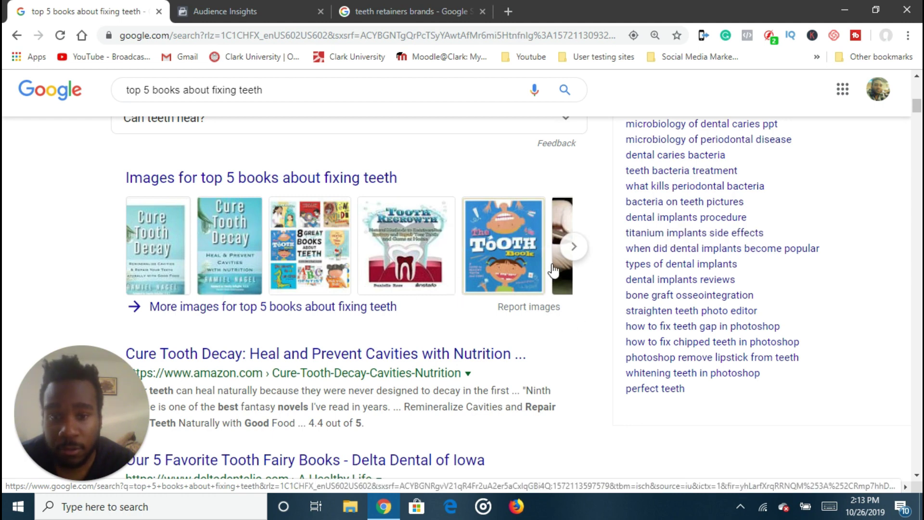
{"action": "scroll", "coordinate": [345, 309], "scroll_direction": "down", "scroll_amount": 2}
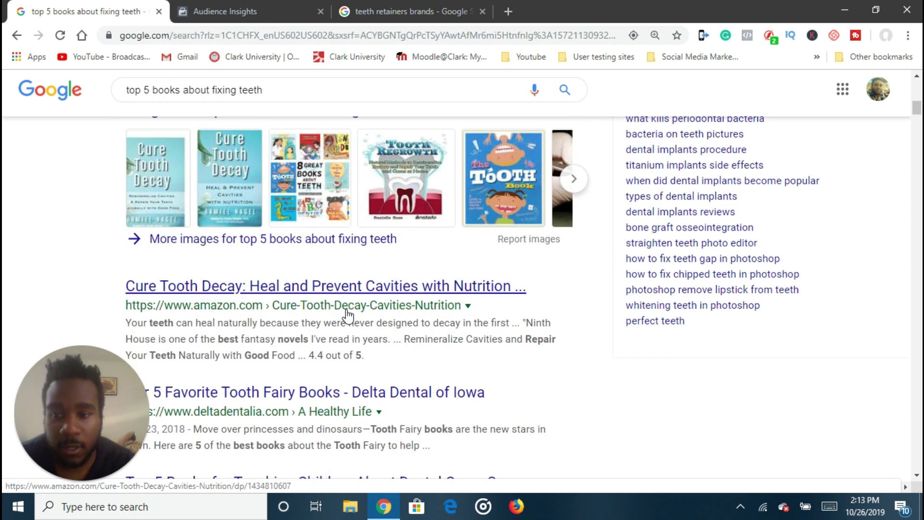
{"action": "scroll", "coordinate": [309, 306], "scroll_direction": "down", "scroll_amount": 3}
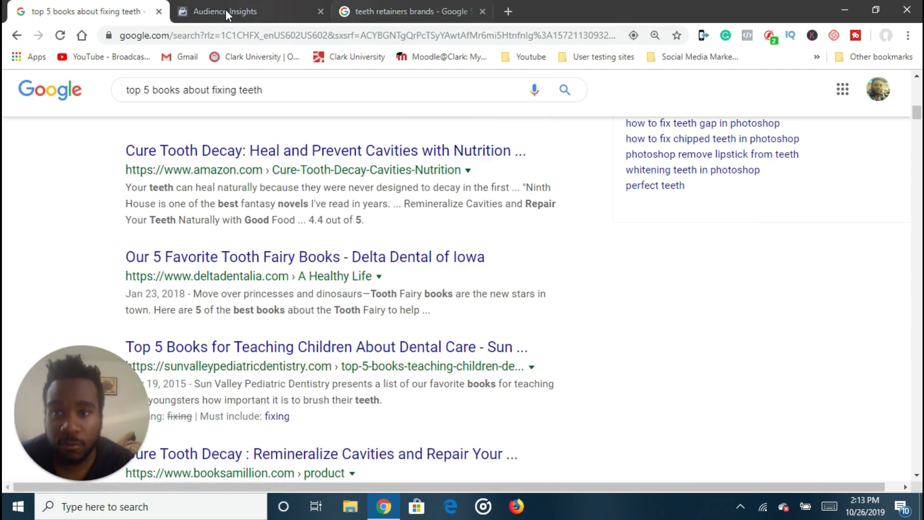
Switch to Audience Insights and search the interests for "cure tooth".
{"action": "left_click", "coordinate": [225, 10]}
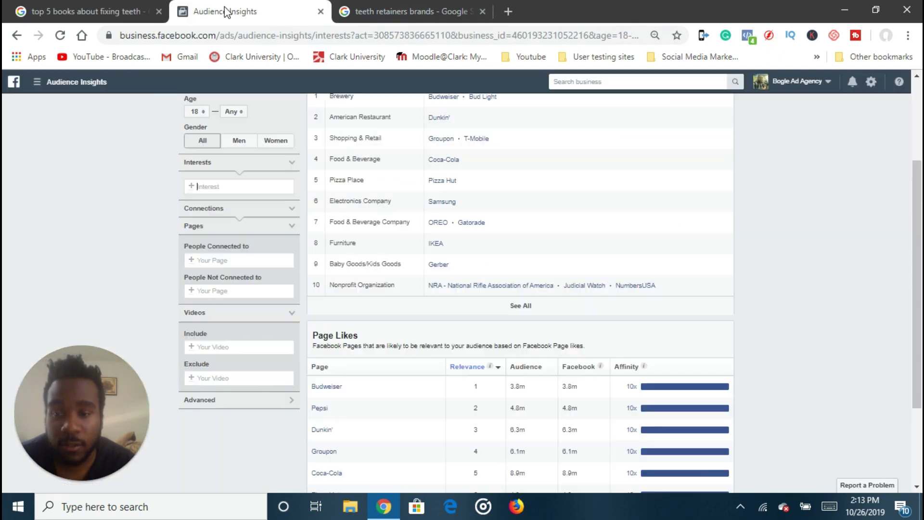
{"action": "left_click", "coordinate": [236, 189]}
{"action": "type", "text": "cure tooth"}
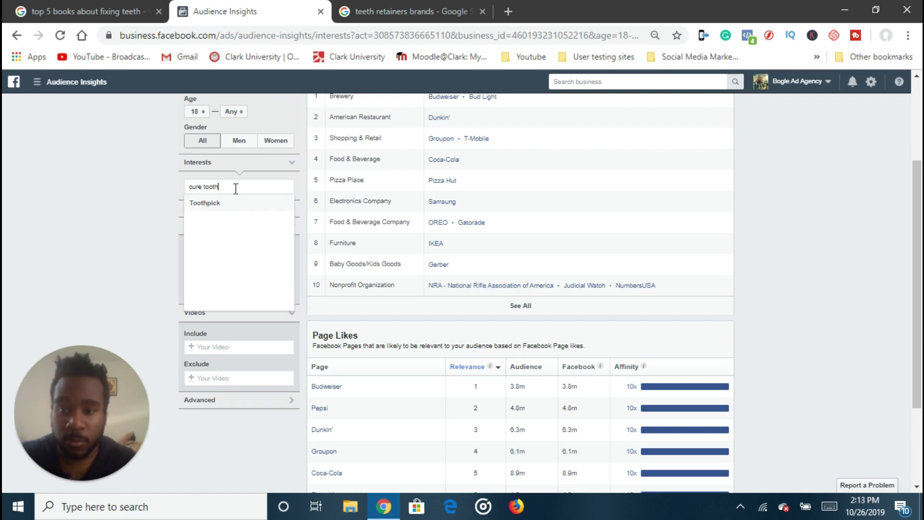
Add Toothpick as an interest and review the page likes of that audience.
{"action": "left_click", "coordinate": [220, 204]}
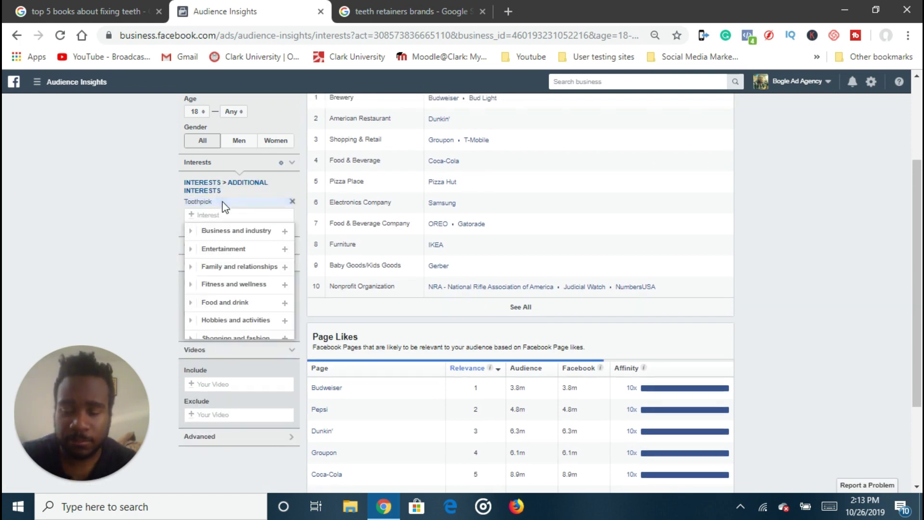
{"action": "scroll", "coordinate": [489, 296], "scroll_direction": "down", "scroll_amount": 3}
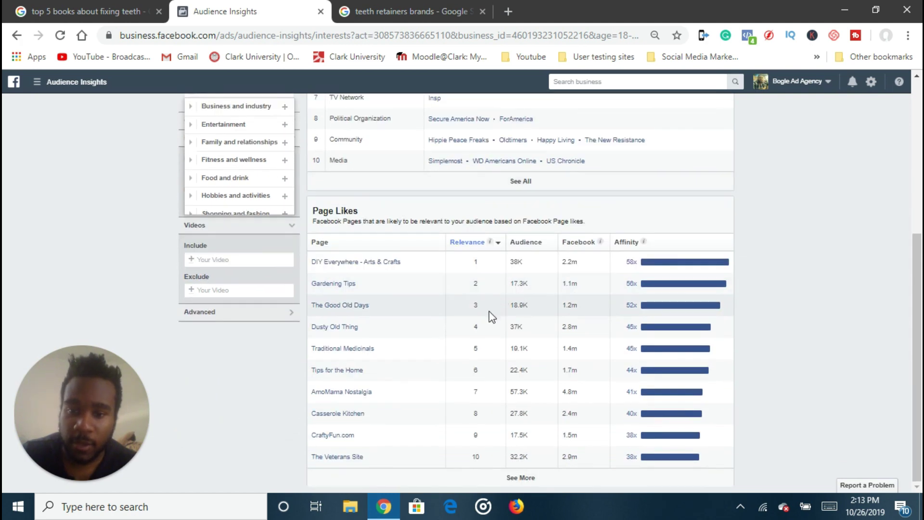
{"action": "scroll", "coordinate": [441, 308], "scroll_direction": "up", "scroll_amount": 3}
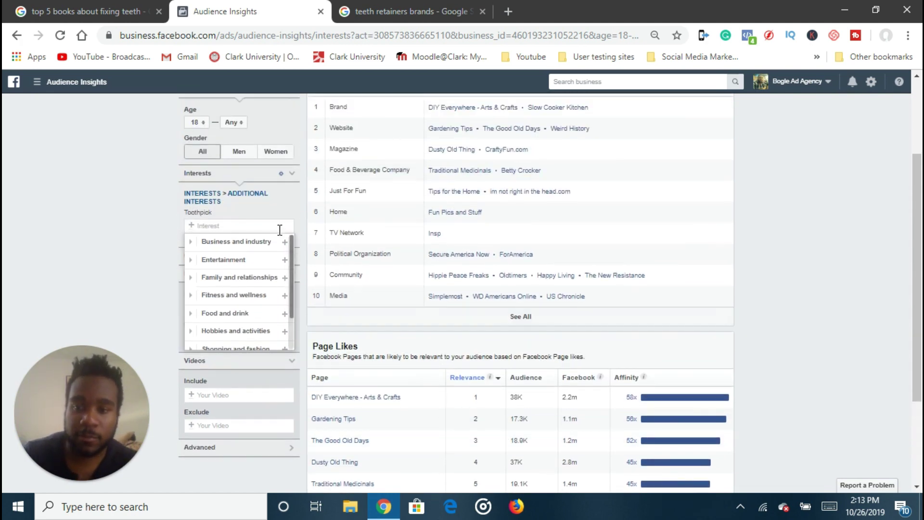
Return to the Google results for books about fixing teeth and look through the titles and book images for further interest ideas.
{"action": "left_click", "coordinate": [129, 19]}
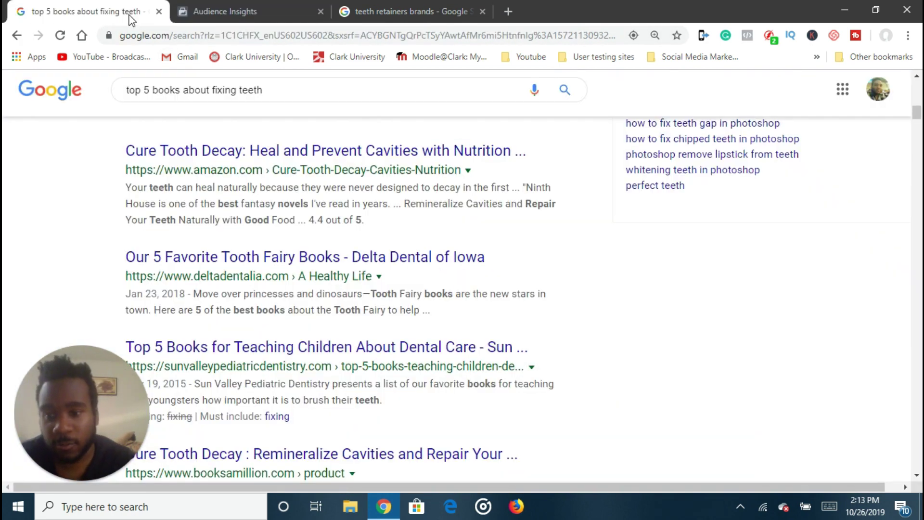
{"action": "scroll", "coordinate": [279, 364], "scroll_direction": "down", "scroll_amount": 3}
{"action": "scroll", "coordinate": [326, 312], "scroll_direction": "down", "scroll_amount": 3}
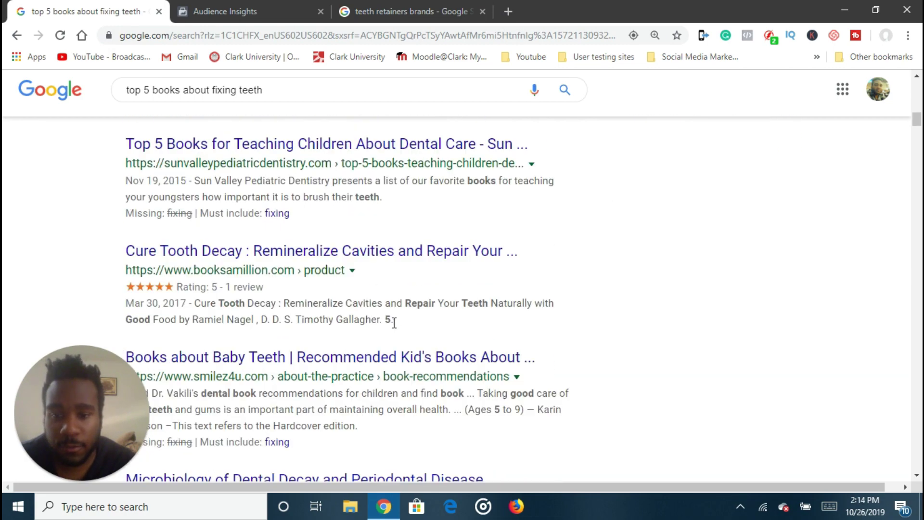
{"action": "scroll", "coordinate": [293, 335], "scroll_direction": "up", "scroll_amount": 15}
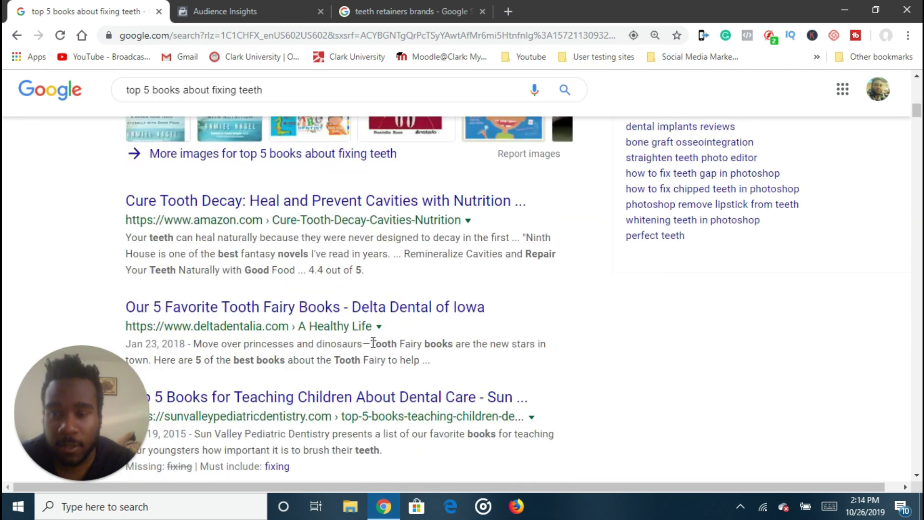
{"action": "scroll", "coordinate": [390, 356], "scroll_direction": "down", "scroll_amount": 3}
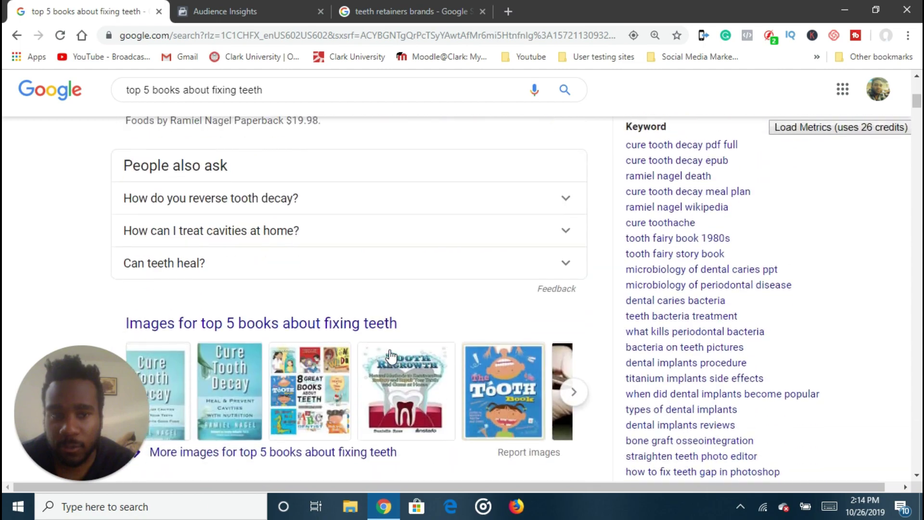
{"action": "scroll", "coordinate": [391, 356], "scroll_direction": "up", "scroll_amount": 7}
{"action": "scroll", "coordinate": [386, 359], "scroll_direction": "down", "scroll_amount": 10}
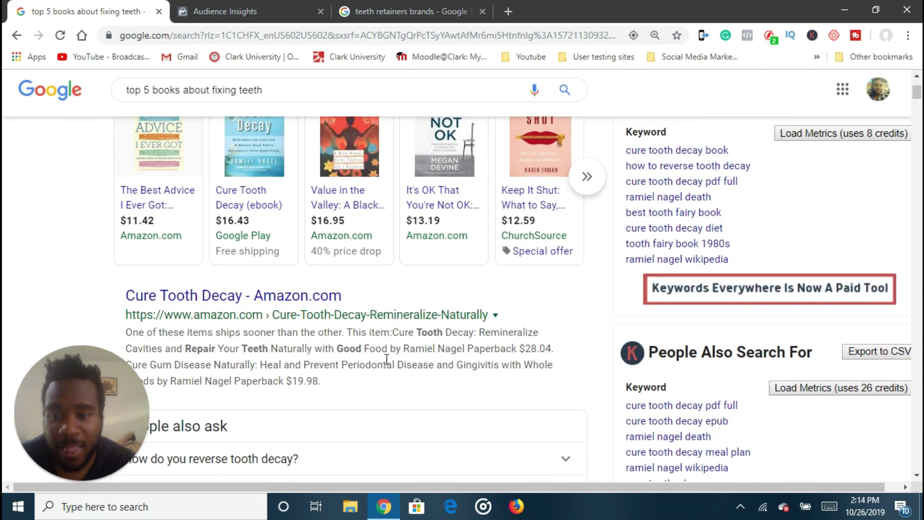
{"action": "scroll", "coordinate": [295, 344], "scroll_direction": "up", "scroll_amount": 2}
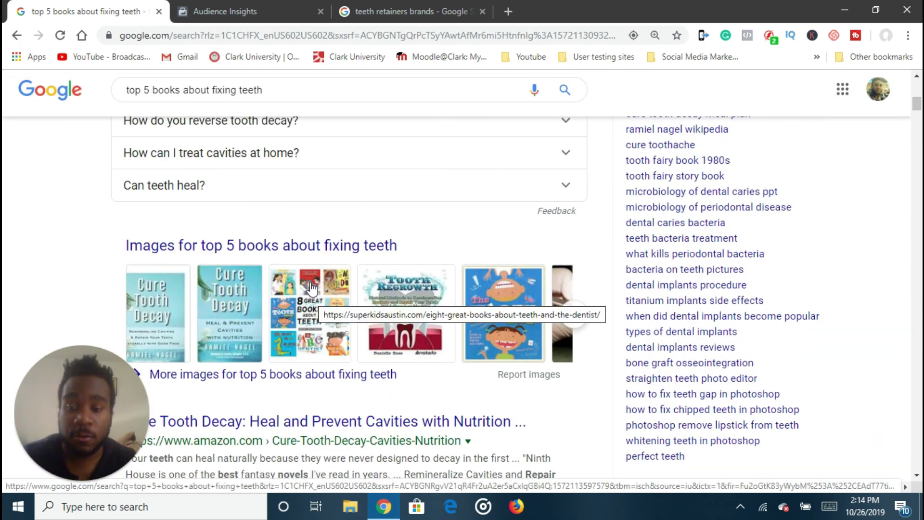
{"action": "scroll", "coordinate": [311, 288], "scroll_direction": "up", "scroll_amount": 4}
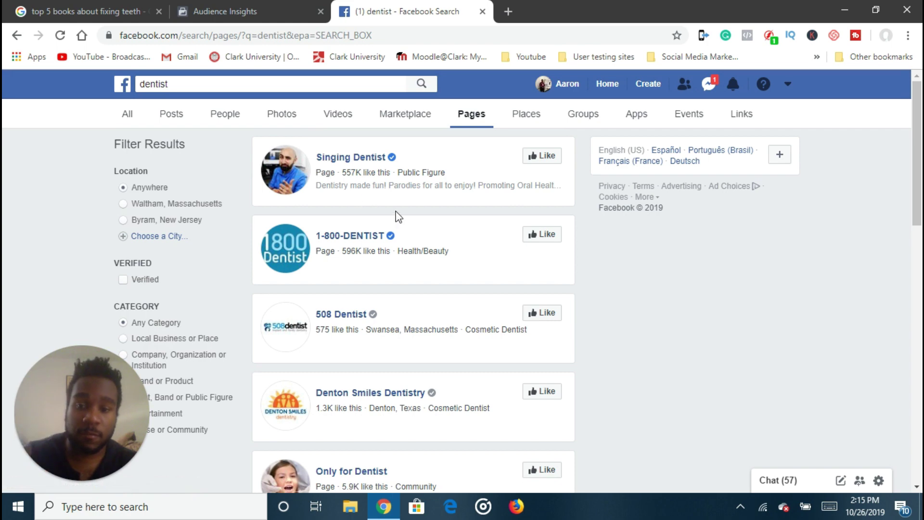
Look through the Facebook page results for "dentist" and open the Singing Dentist page.
{"action": "scroll", "coordinate": [399, 219], "scroll_direction": "down", "scroll_amount": 4}
{"action": "scroll", "coordinate": [403, 231], "scroll_direction": "up", "scroll_amount": 3}
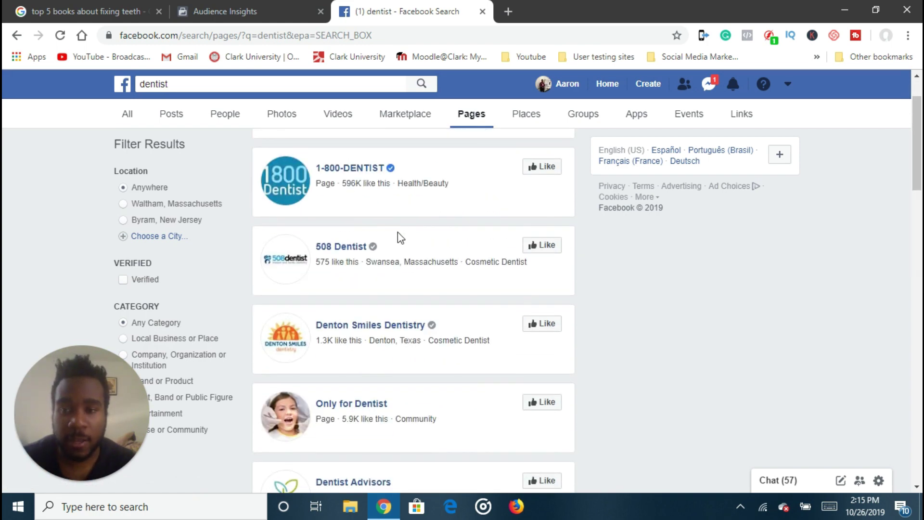
{"action": "scroll", "coordinate": [400, 236], "scroll_direction": "up", "scroll_amount": 1}
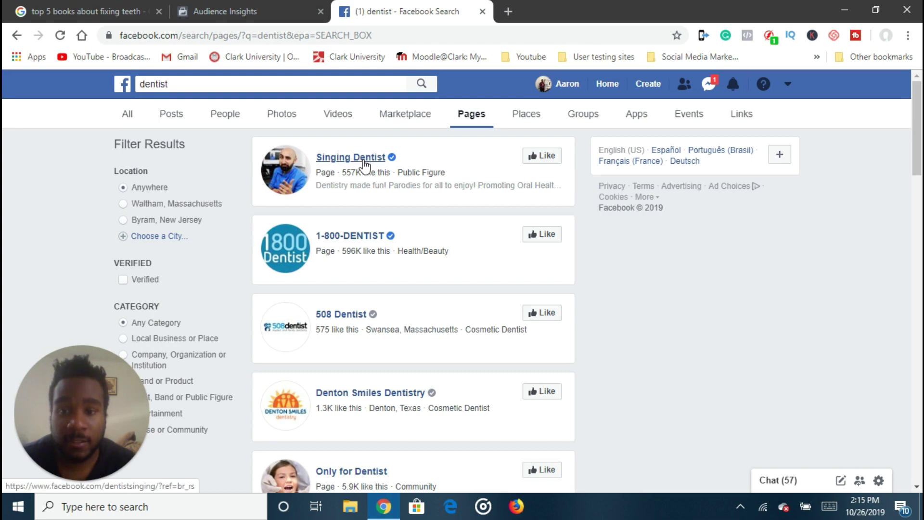
{"action": "left_click", "coordinate": [364, 163]}
Switch to Audience Insights, search the interests for "singing dentis", and clear the search text.
{"action": "left_click", "coordinate": [246, 11]}
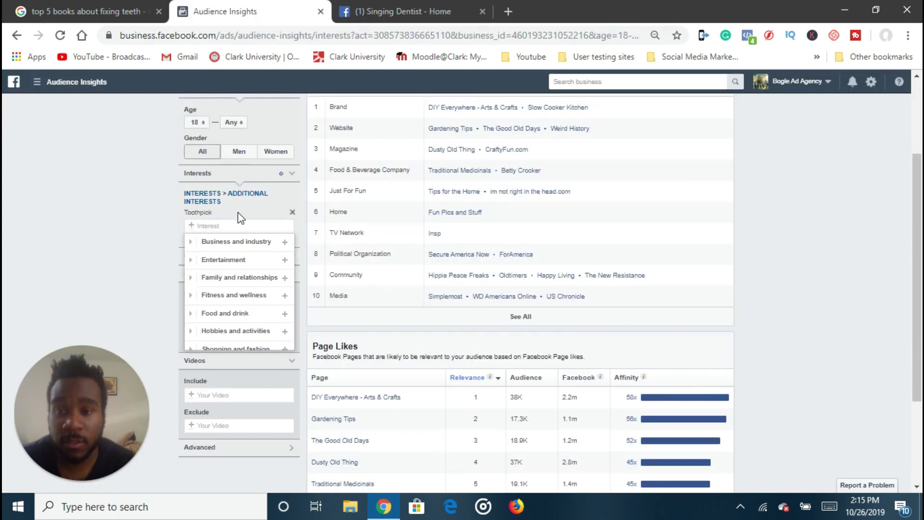
{"action": "type", "text": "sing"}
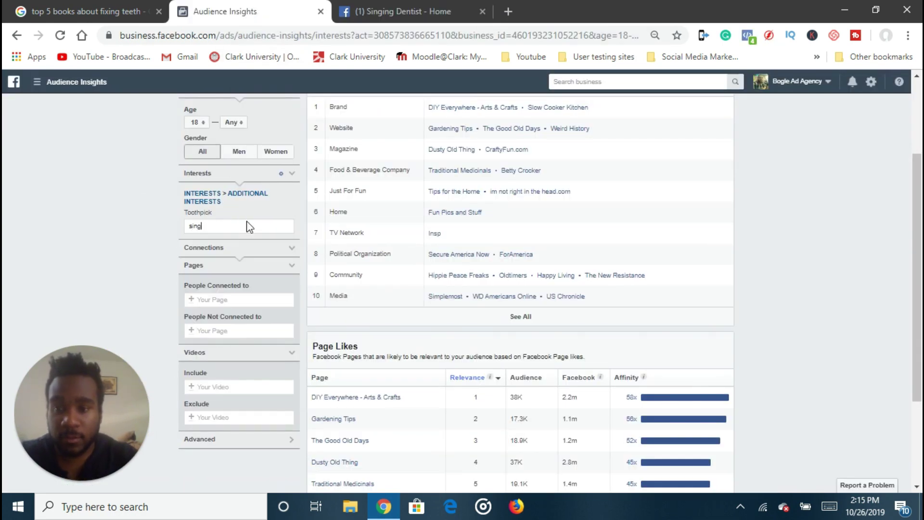
{"action": "type", "text": "ing dentis"}
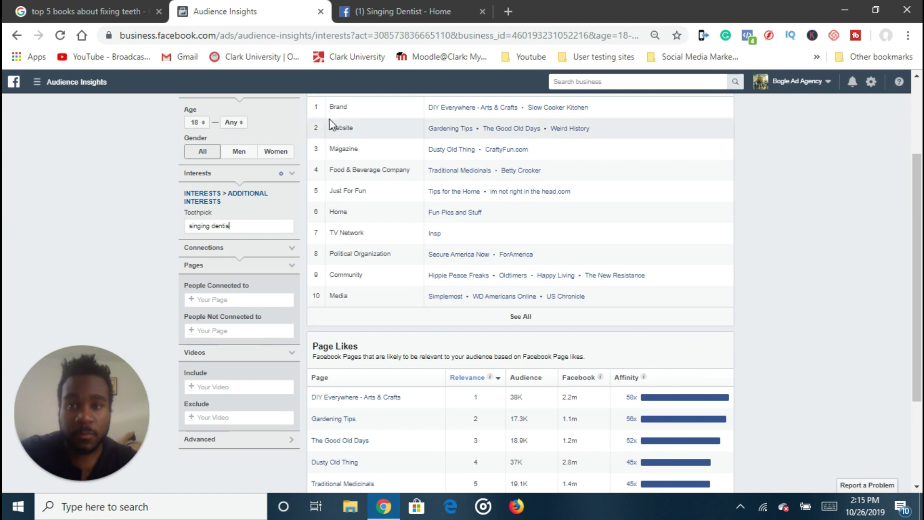
{"action": "key", "text": "BackSpace"}
{"action": "key", "text": "BackSpace"}
{"action": "key", "text": "BackSpace"}
{"action": "key", "text": "BackSpace"}
{"action": "key", "text": "BackSpace"}
Go back to the Singing Dentist page and look through its community details, posts and reviews.
{"action": "left_click", "coordinate": [403, 9]}
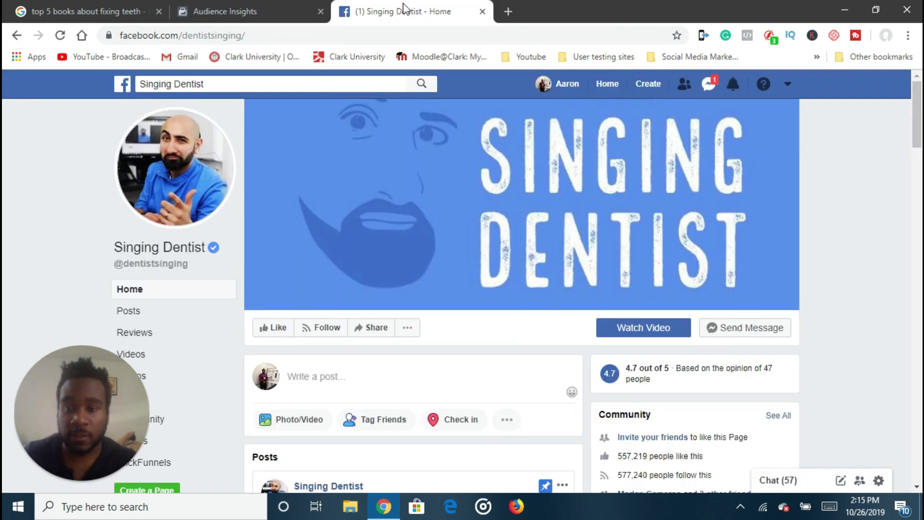
{"action": "scroll", "coordinate": [792, 355], "scroll_direction": "down", "scroll_amount": 3}
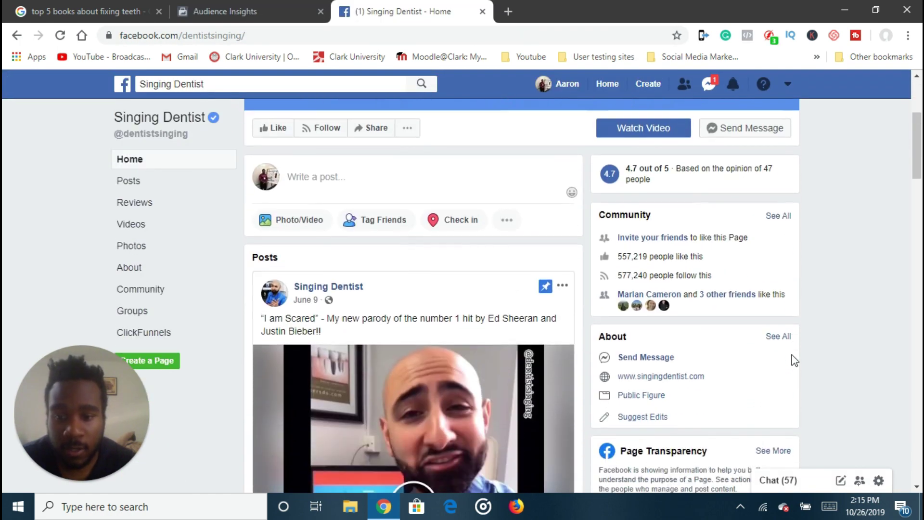
{"action": "scroll", "coordinate": [771, 340], "scroll_direction": "down", "scroll_amount": 3}
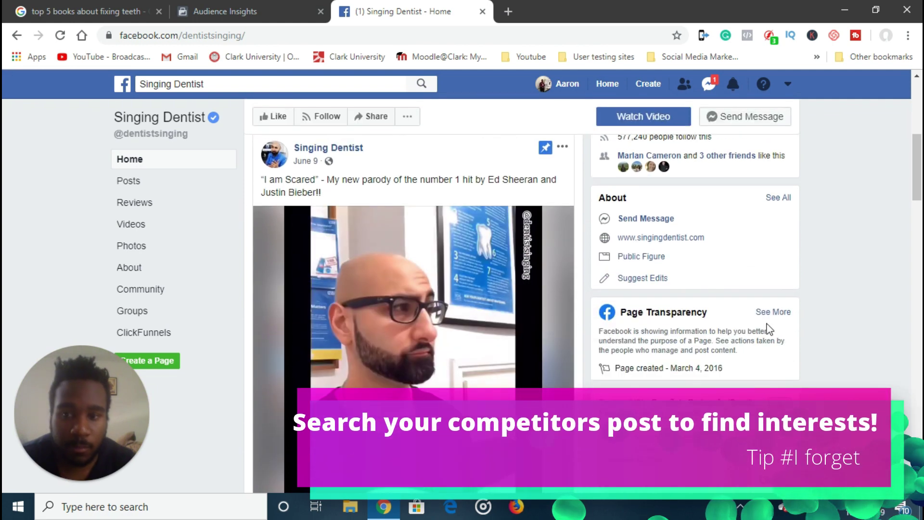
{"action": "scroll", "coordinate": [799, 337], "scroll_direction": "down", "scroll_amount": 1}
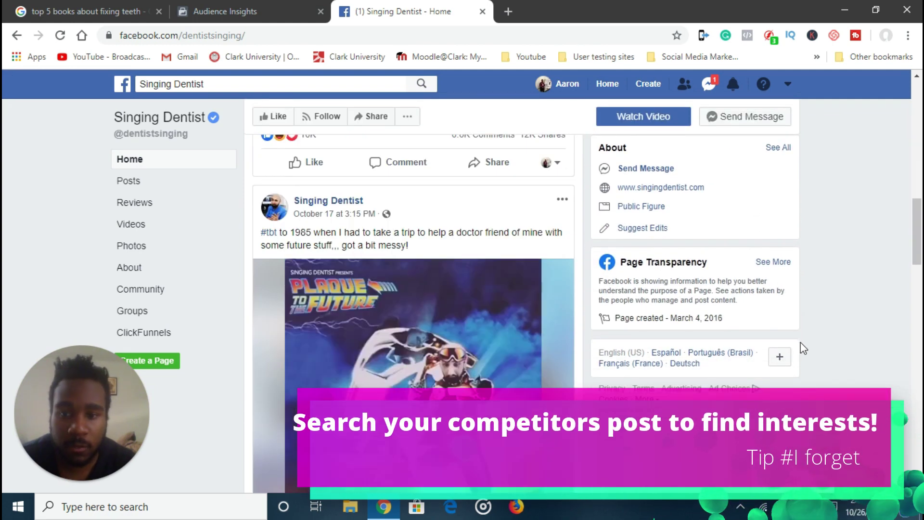
{"action": "mouse_move", "coordinate": [551, 278]}
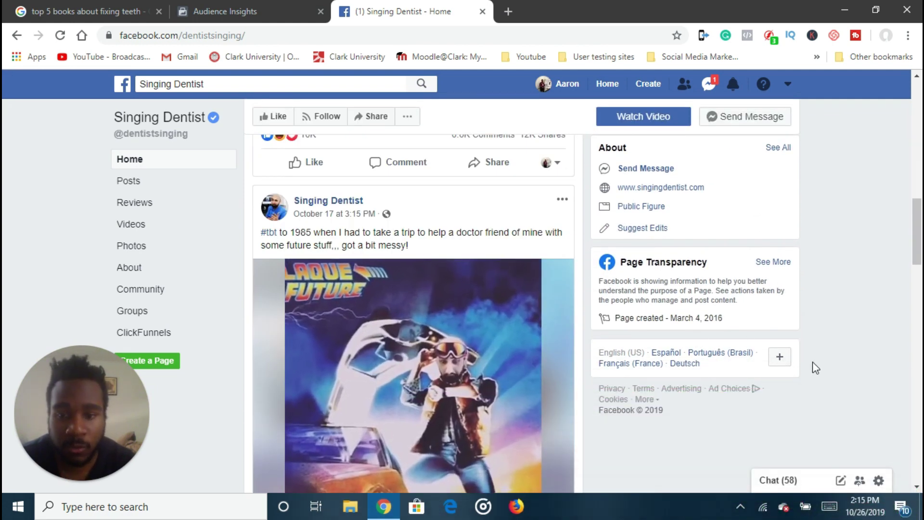
{"action": "scroll", "coordinate": [825, 371], "scroll_direction": "down", "scroll_amount": 6}
{"action": "scroll", "coordinate": [876, 388], "scroll_direction": "down", "scroll_amount": 3}
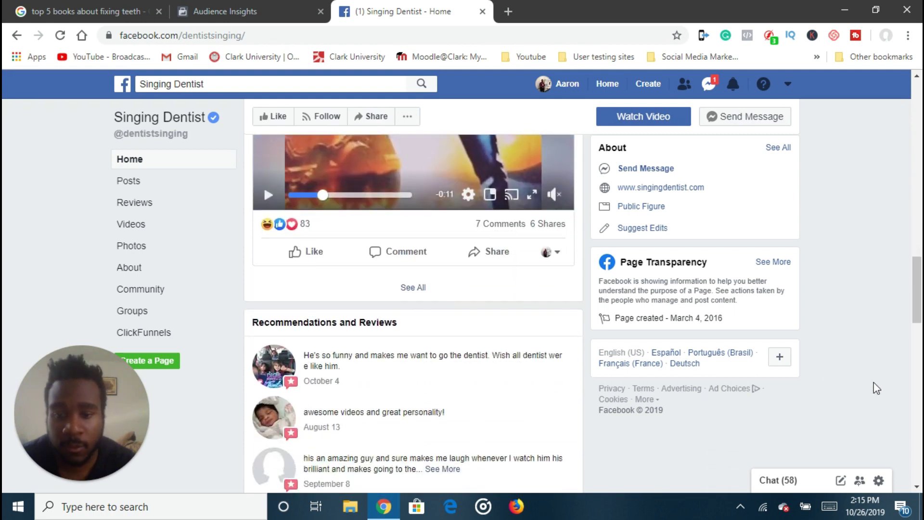
Check the Singing Dentist page's ads in the Ad Library through its page transparency details, and close both views.
{"action": "left_click", "coordinate": [774, 261]}
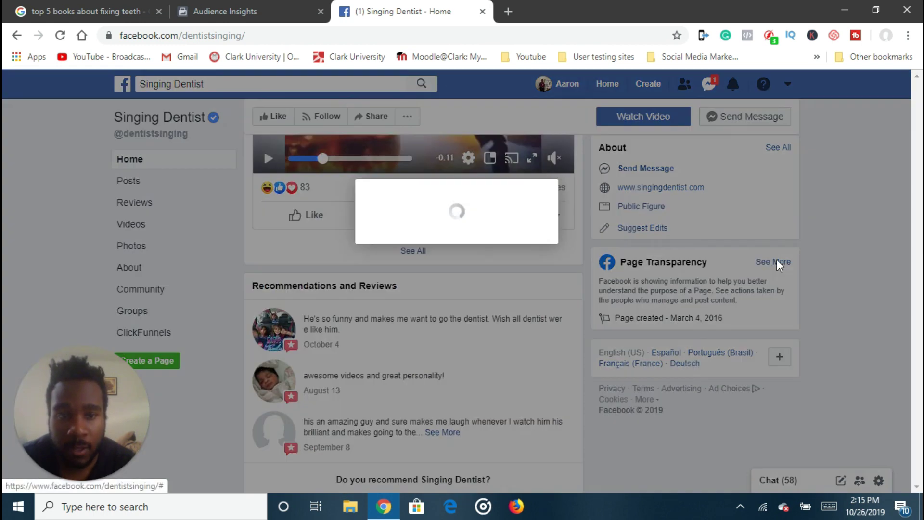
{"action": "scroll", "coordinate": [545, 345], "scroll_direction": "down", "scroll_amount": 2}
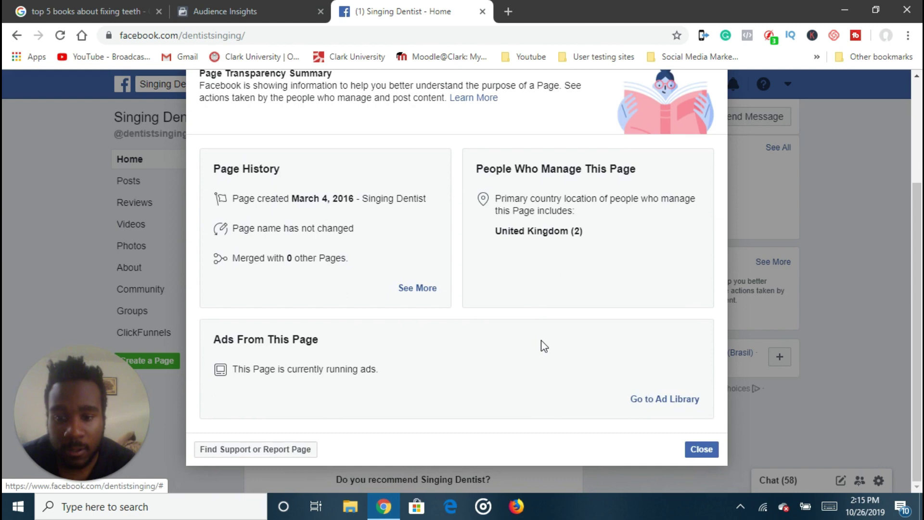
{"action": "left_click", "coordinate": [678, 402]}
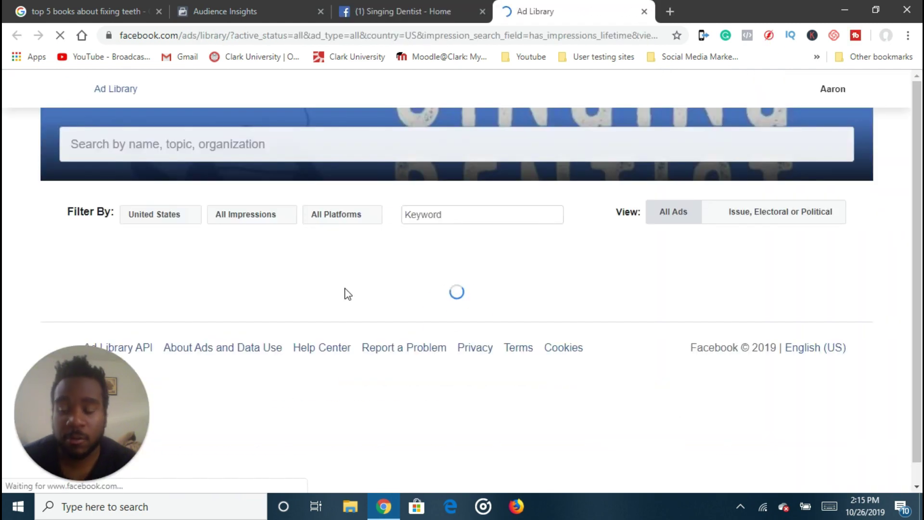
{"action": "scroll", "coordinate": [282, 307], "scroll_direction": "down", "scroll_amount": 3}
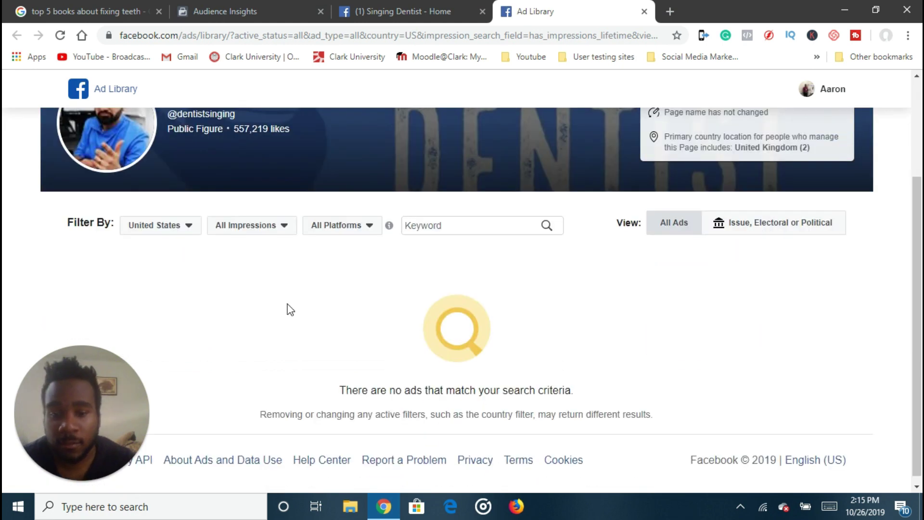
{"action": "scroll", "coordinate": [291, 310], "scroll_direction": "up", "scroll_amount": 1}
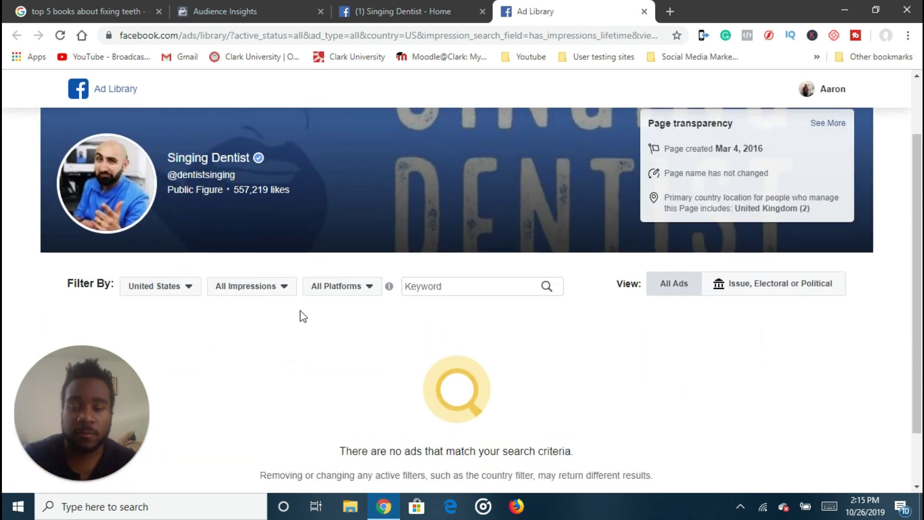
{"action": "scroll", "coordinate": [282, 308], "scroll_direction": "up", "scroll_amount": 1}
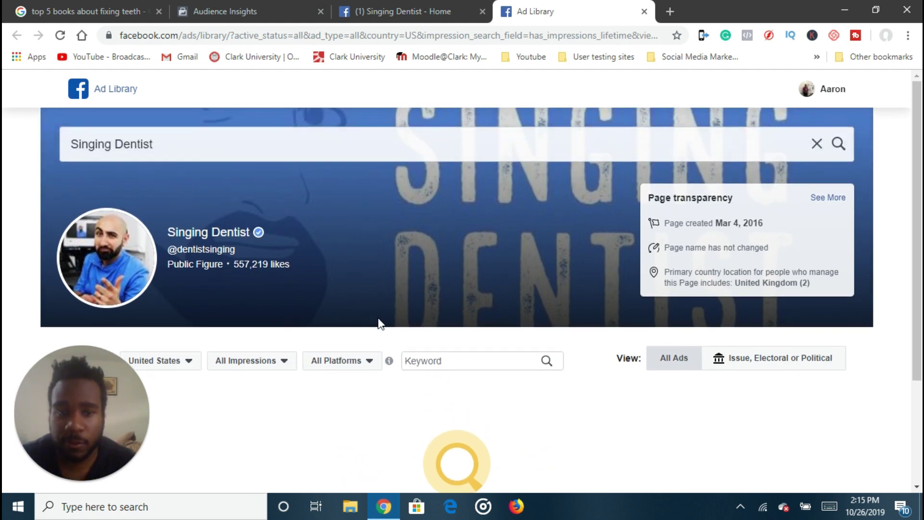
{"action": "scroll", "coordinate": [379, 322], "scroll_direction": "down", "scroll_amount": 2}
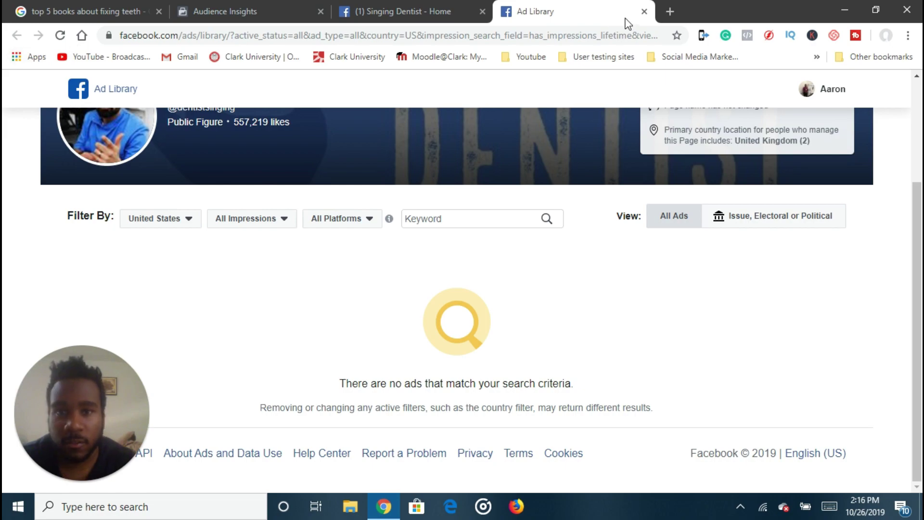
{"action": "left_click", "coordinate": [645, 11]}
{"action": "scroll", "coordinate": [718, 151], "scroll_direction": "up", "scroll_amount": 3}
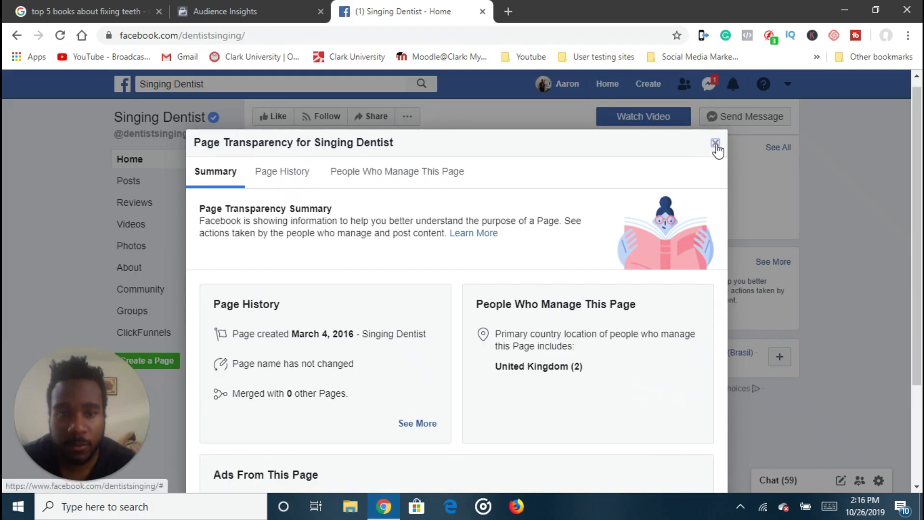
{"action": "left_click", "coordinate": [716, 143]}
Look through the page's videos and About section, highlight the phrase "Promoting Oral Health", and return to Audience Insights.
{"action": "scroll", "coordinate": [280, 326], "scroll_direction": "down", "scroll_amount": 5}
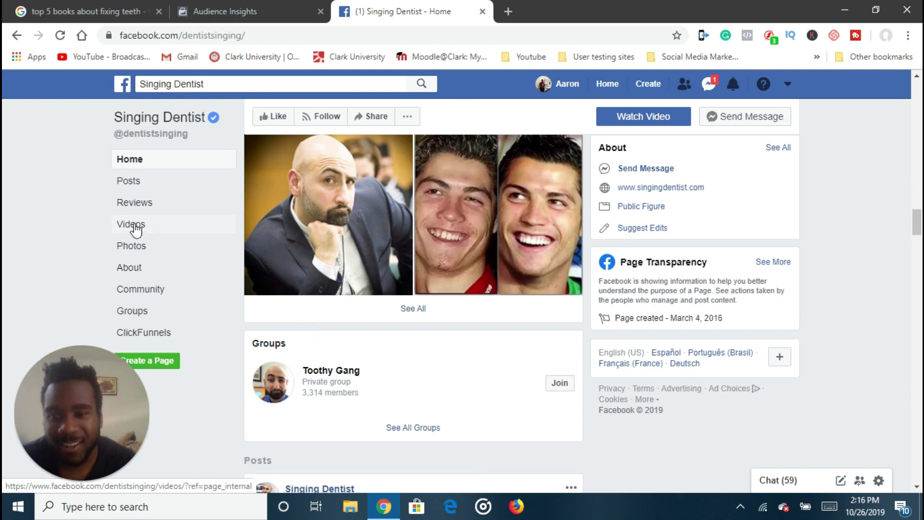
{"action": "left_click", "coordinate": [135, 225]}
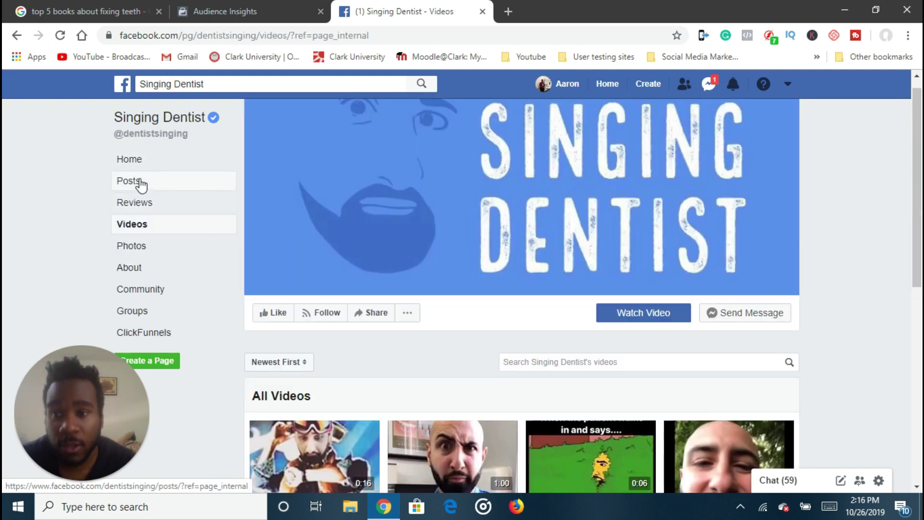
{"action": "left_click", "coordinate": [135, 273]}
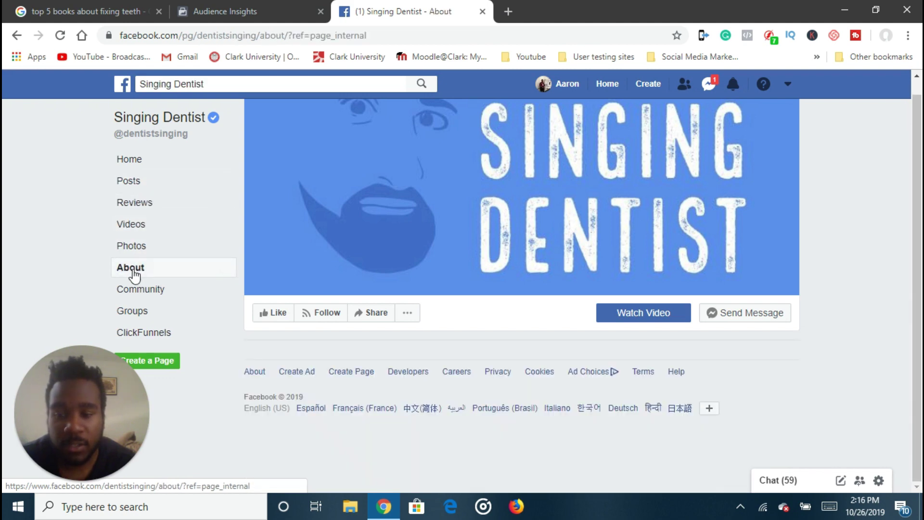
{"action": "scroll", "coordinate": [412, 325], "scroll_direction": "down", "scroll_amount": 5}
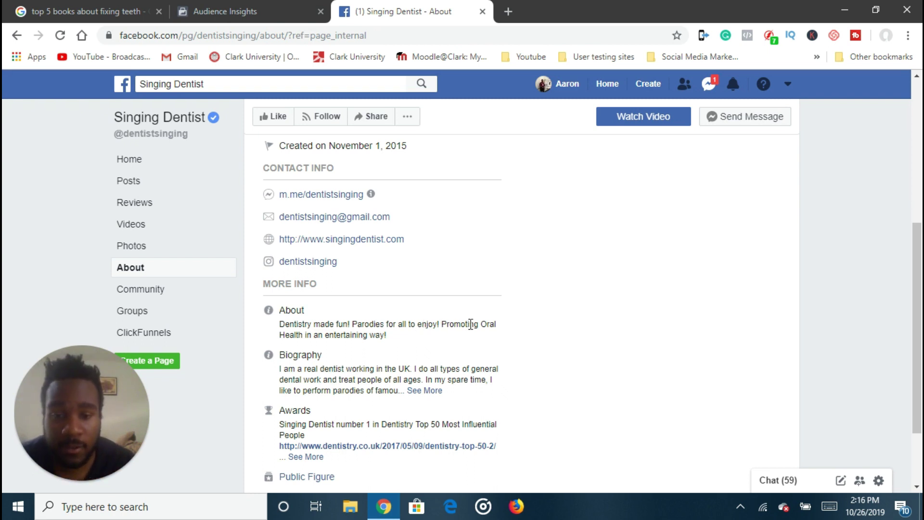
{"action": "mouse_move", "coordinate": [442, 324]}
{"action": "left_mouse_down"}
{"action": "mouse_move", "coordinate": [493, 334]}
{"action": "mouse_move", "coordinate": [304, 335]}
{"action": "left_mouse_up"}
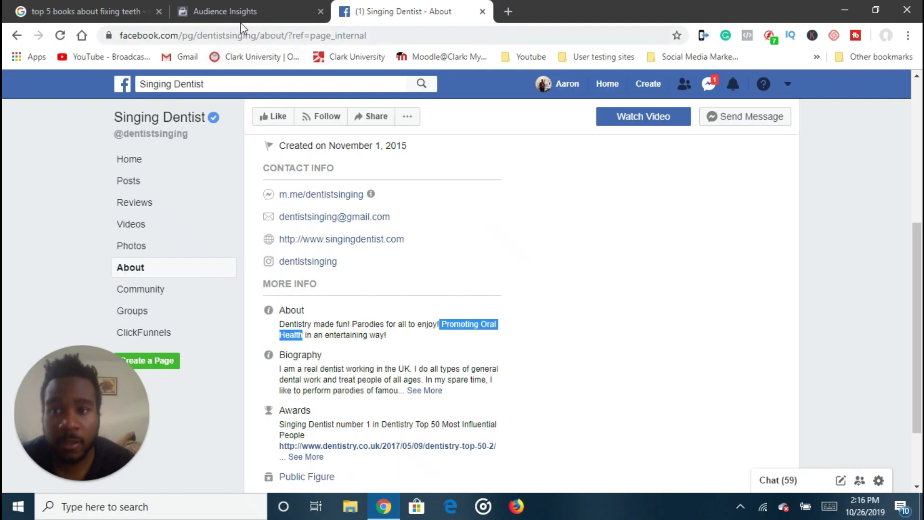
{"action": "left_click", "coordinate": [246, 12]}
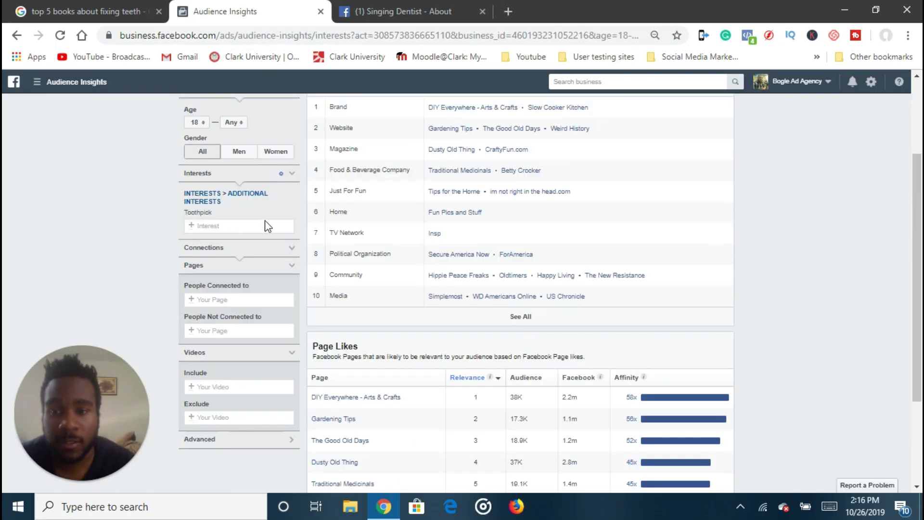
Replace the Toothpick interest with Waterpik Oral Health, found by searching "oral health", and review the audience's top categories and page likes.
{"action": "left_click", "coordinate": [292, 213]}
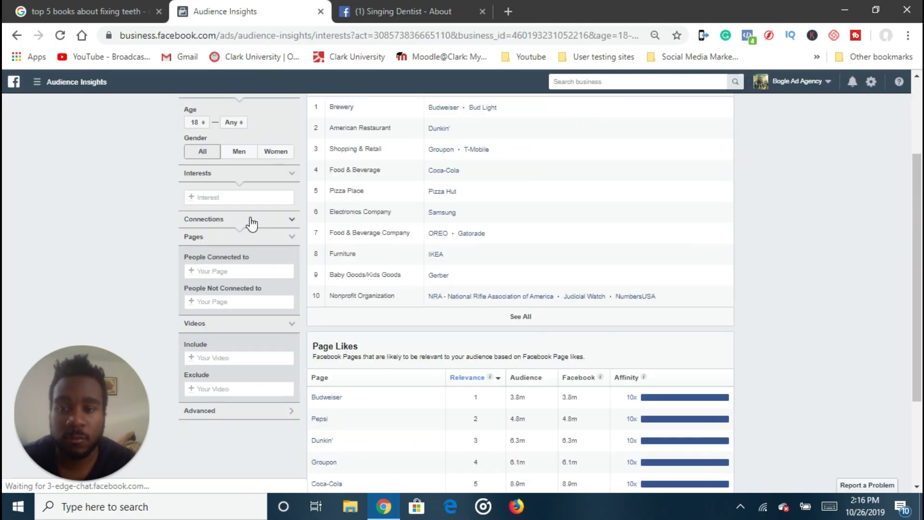
{"action": "left_click", "coordinate": [246, 196]}
{"action": "type", "text": "oral health"}
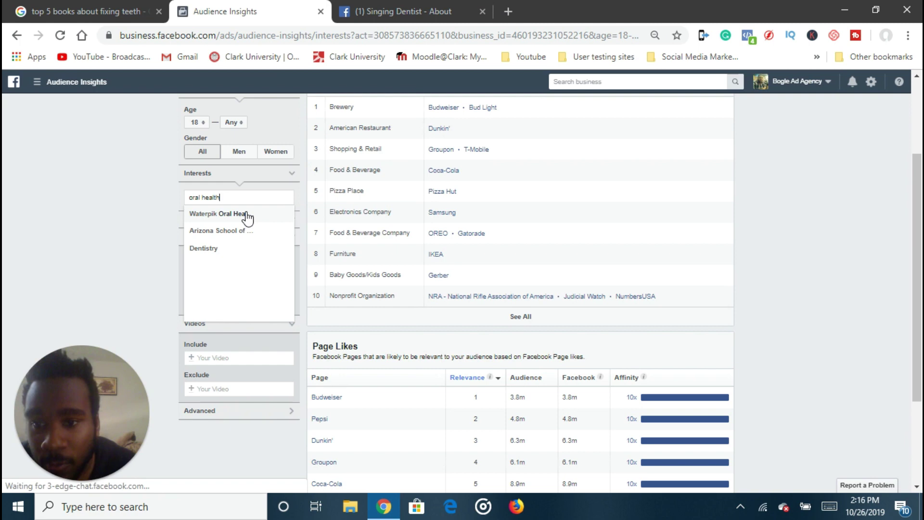
{"action": "left_click", "coordinate": [525, 260]}
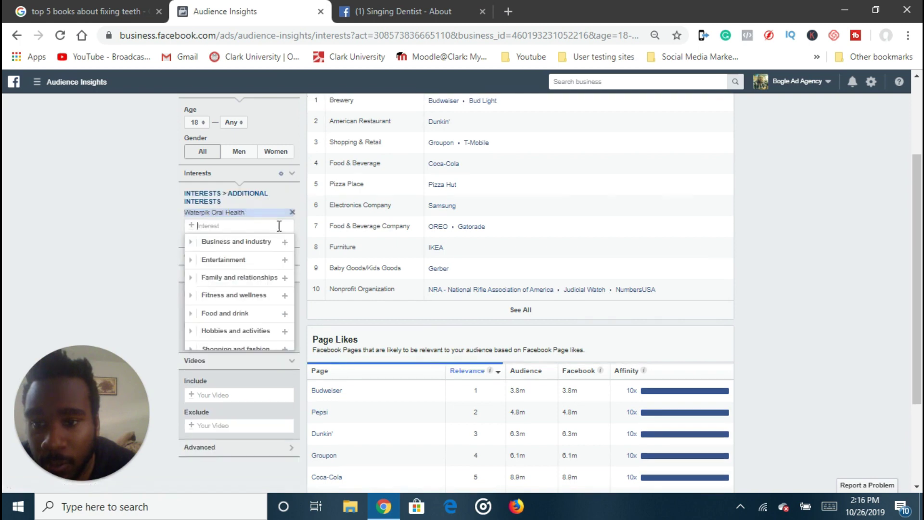
{"action": "scroll", "coordinate": [766, 282], "scroll_direction": "up", "scroll_amount": 3}
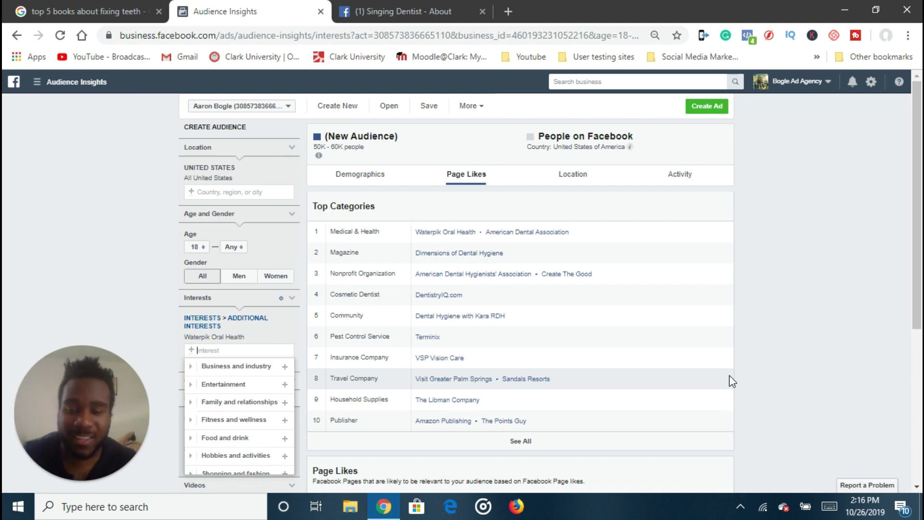
{"action": "scroll", "coordinate": [729, 375], "scroll_direction": "down", "scroll_amount": 1}
{"action": "scroll", "coordinate": [550, 287], "scroll_direction": "up", "scroll_amount": 1}
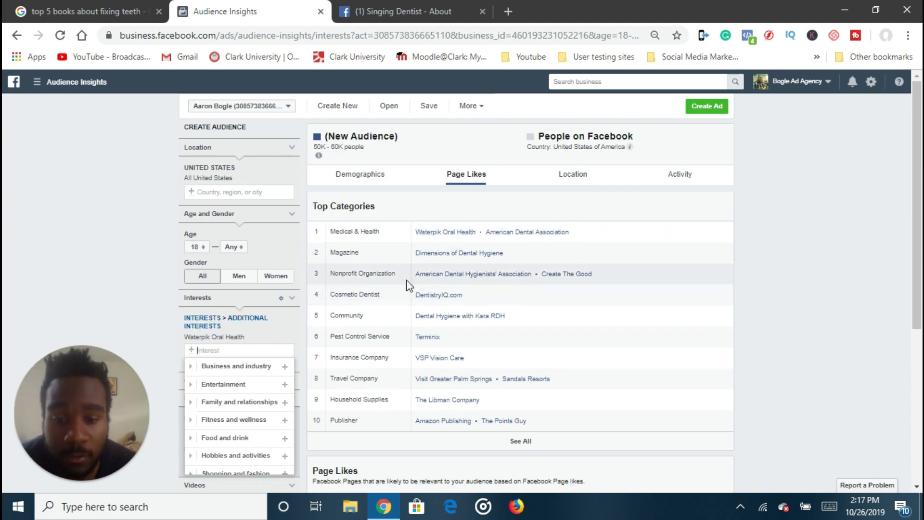
{"action": "scroll", "coordinate": [458, 336], "scroll_direction": "down", "scroll_amount": 4}
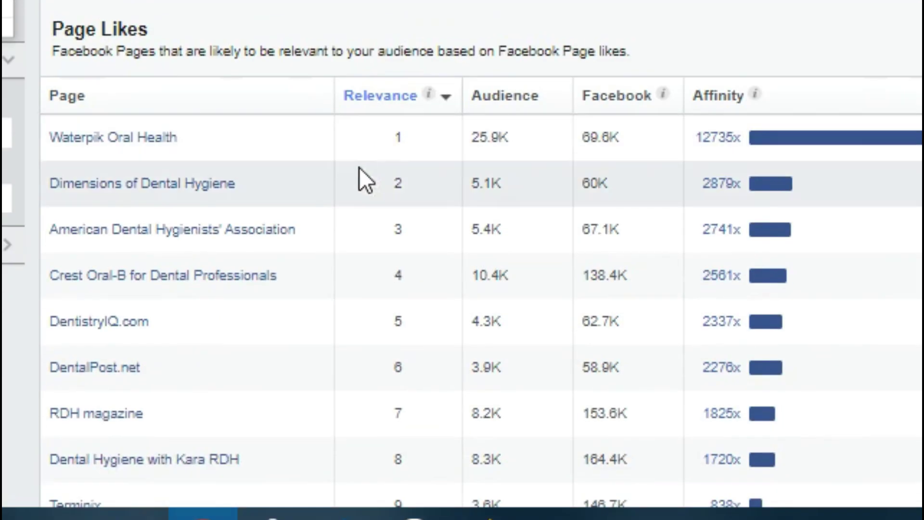
Open the Waterpik Oral Health page from the page likes and look through its posts, reviews, photos and groups.
{"action": "left_click", "coordinate": [154, 139]}
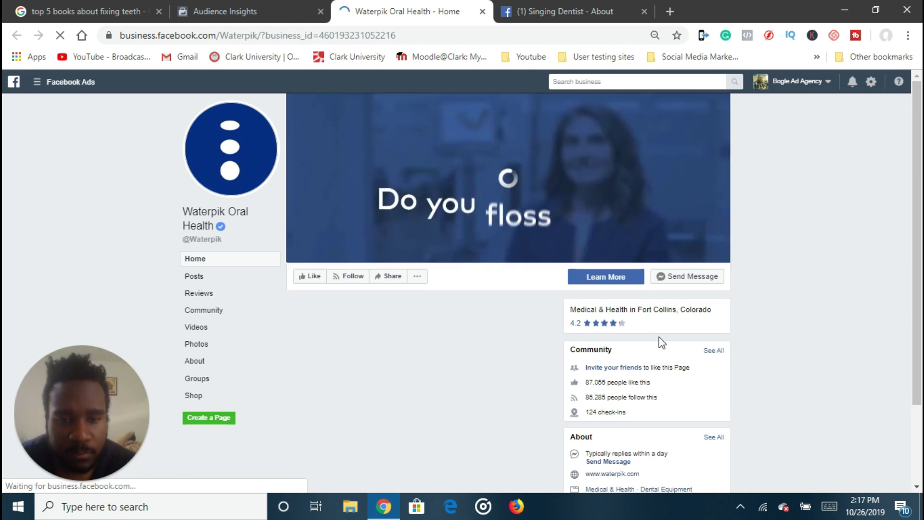
{"action": "scroll", "coordinate": [659, 342], "scroll_direction": "down", "scroll_amount": 2}
{"action": "scroll", "coordinate": [496, 183], "scroll_direction": "down", "scroll_amount": 1}
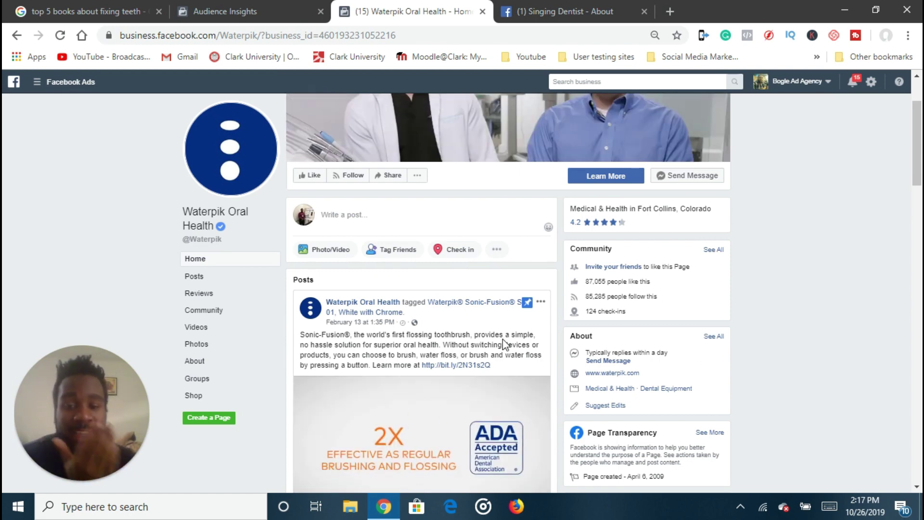
{"action": "scroll", "coordinate": [505, 337], "scroll_direction": "down", "scroll_amount": 3}
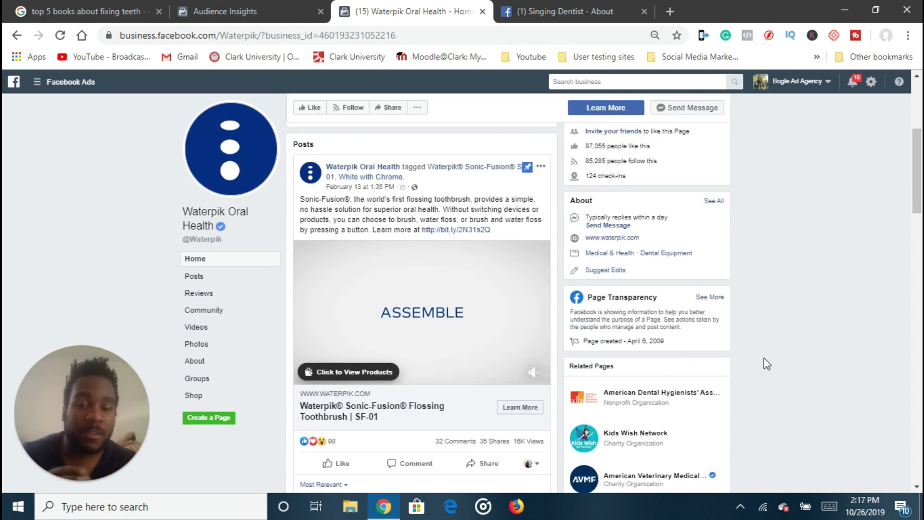
{"action": "scroll", "coordinate": [763, 365], "scroll_direction": "down", "scroll_amount": 7}
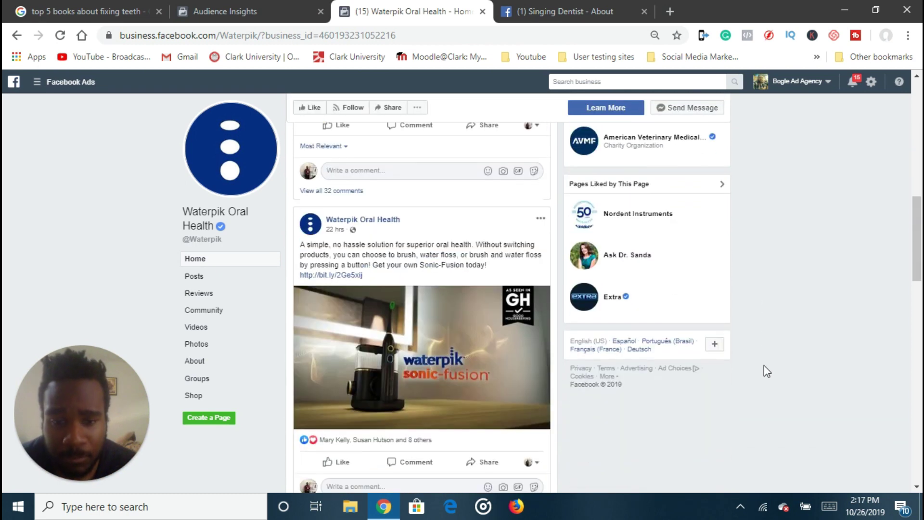
{"action": "scroll", "coordinate": [764, 365], "scroll_direction": "down", "scroll_amount": 4}
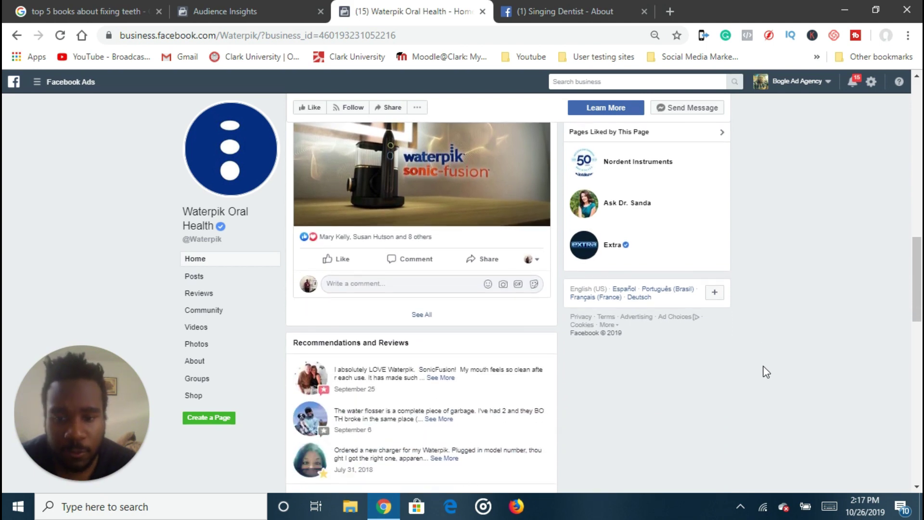
{"action": "scroll", "coordinate": [738, 375], "scroll_direction": "down", "scroll_amount": 3}
{"action": "scroll", "coordinate": [437, 294], "scroll_direction": "down", "scroll_amount": 12}
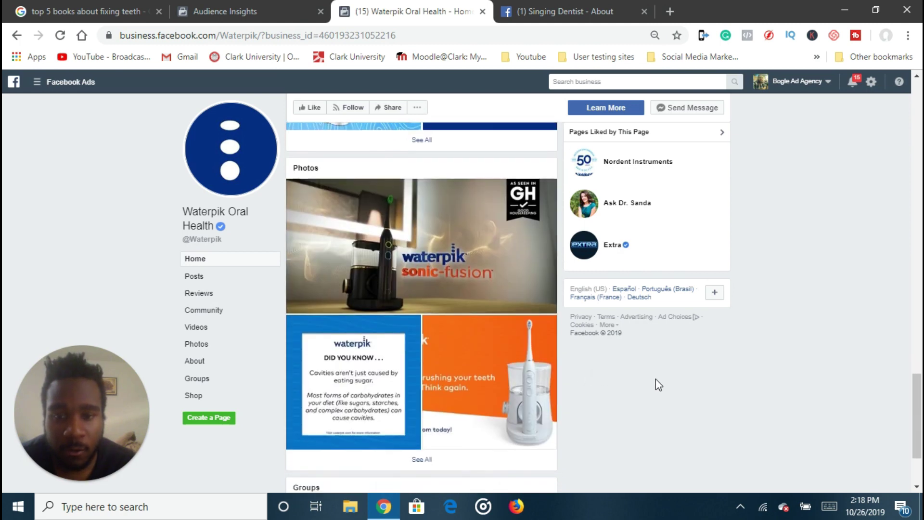
{"action": "scroll", "coordinate": [654, 383], "scroll_direction": "down", "scroll_amount": 3}
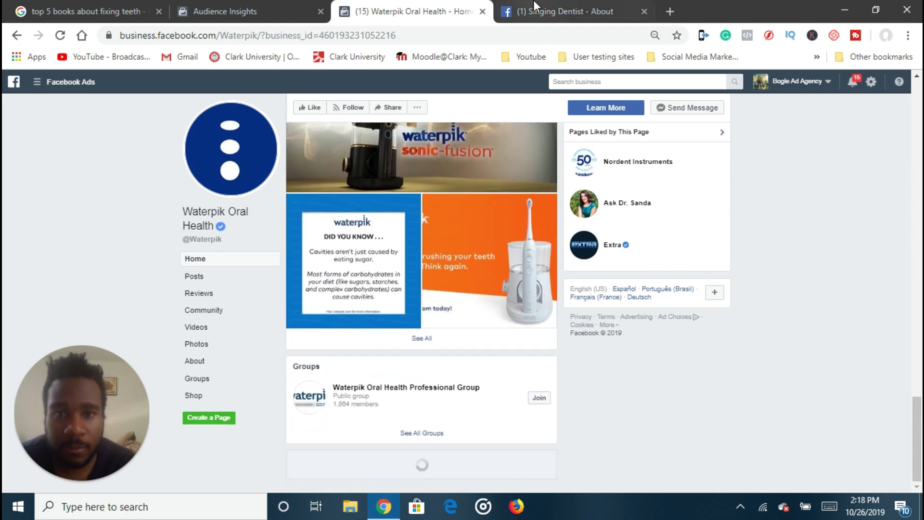
Close the Singing Dentist page and return to Audience Insights.
{"action": "left_click", "coordinate": [535, 6]}
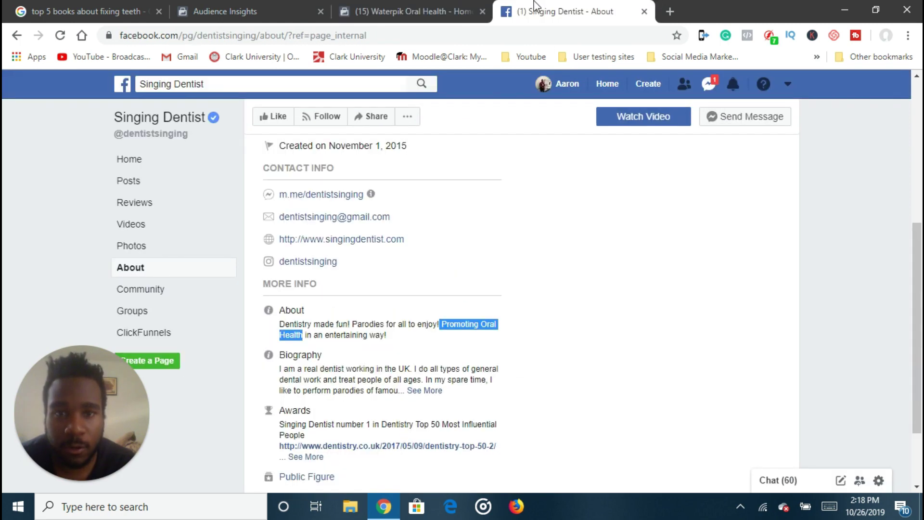
{"action": "left_click", "coordinate": [436, 9]}
{"action": "left_click", "coordinate": [632, 17]}
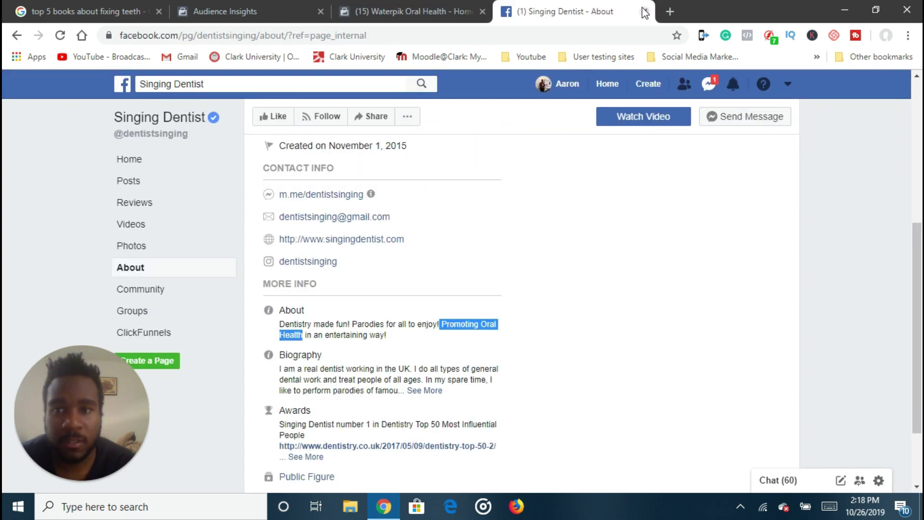
{"action": "left_click", "coordinate": [644, 11]}
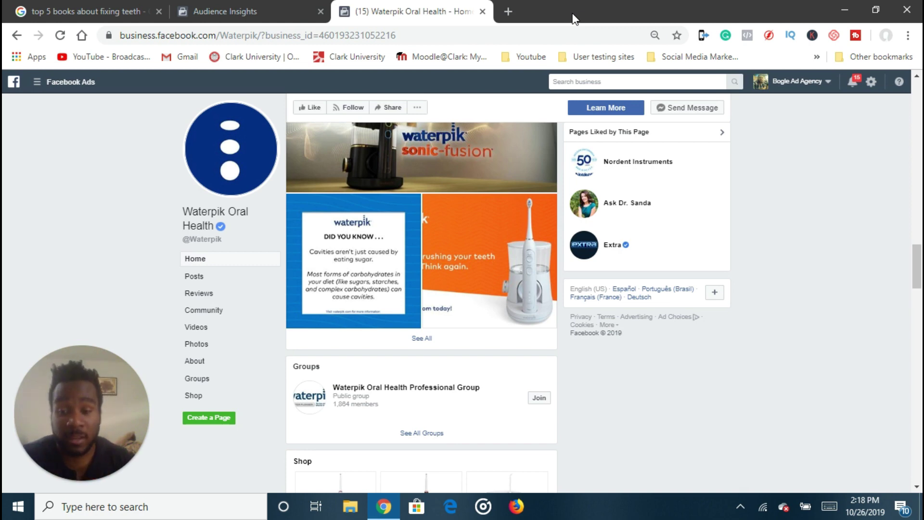
{"action": "key", "text": "ctrl+shift+Tab"}
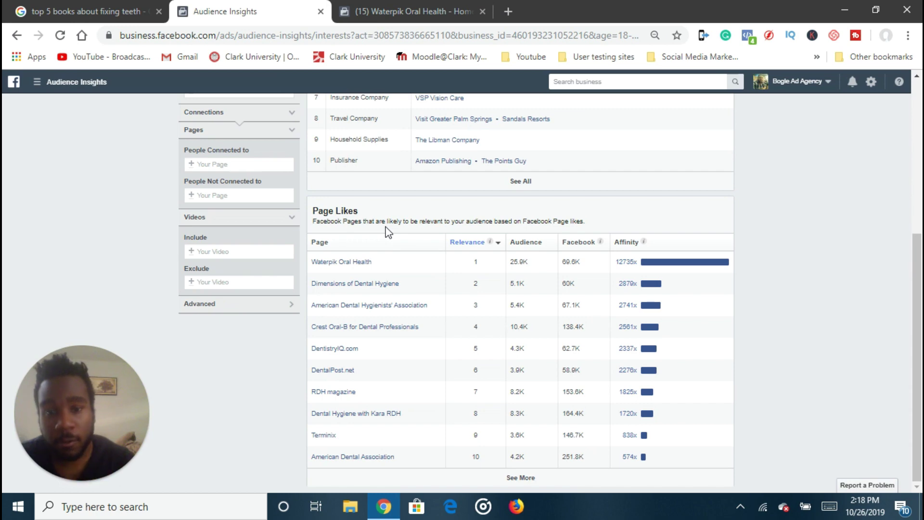
Open the Dimensions of Dental Hygiene page from the page likes and look through its posts, community details, related pages and videos.
{"action": "left_click", "coordinate": [391, 285]}
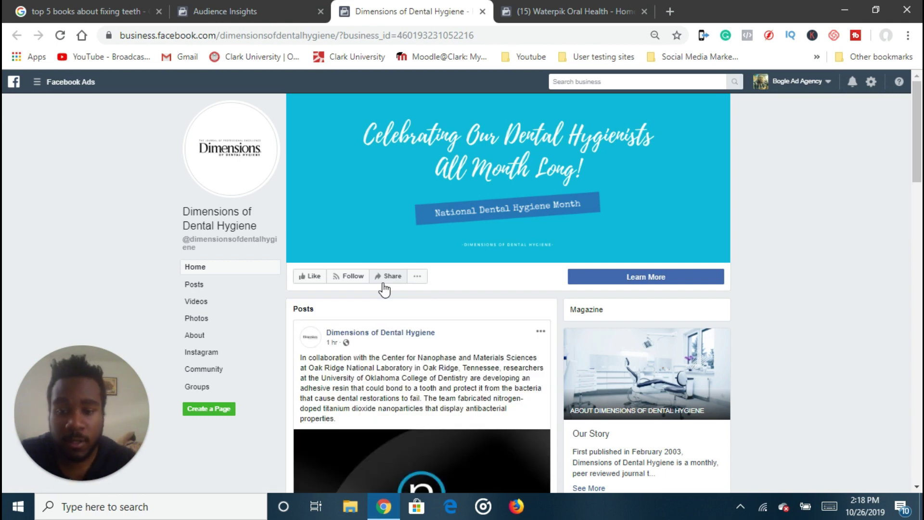
{"action": "scroll", "coordinate": [385, 313], "scroll_direction": "down", "scroll_amount": 2}
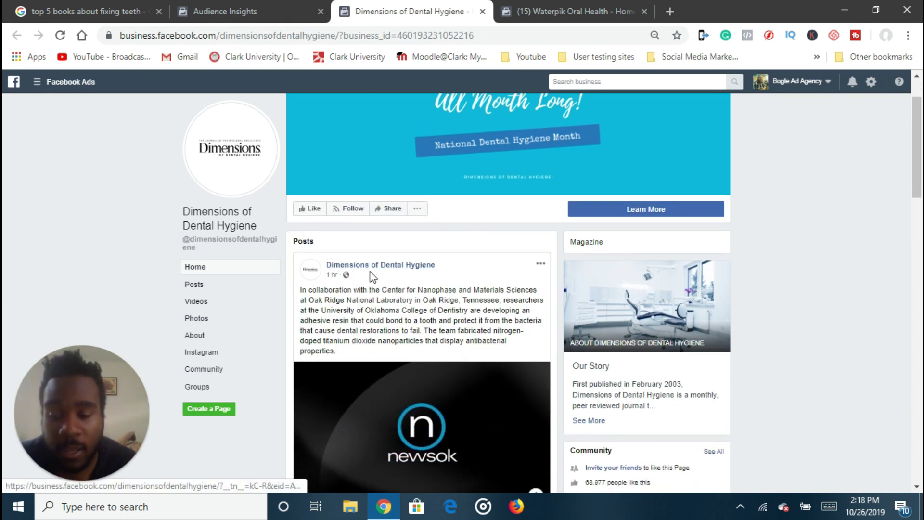
{"action": "mouse_move", "coordinate": [329, 278]}
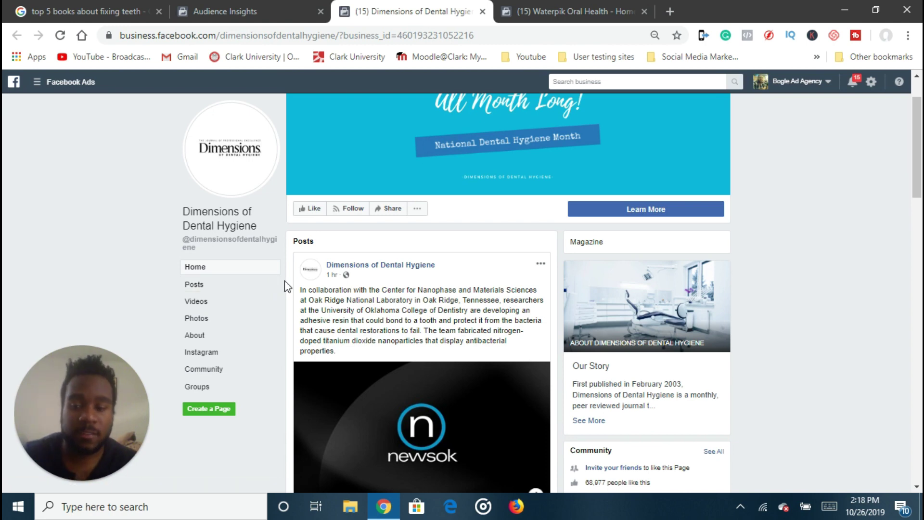
{"action": "scroll", "coordinate": [231, 326], "scroll_direction": "down", "scroll_amount": 3}
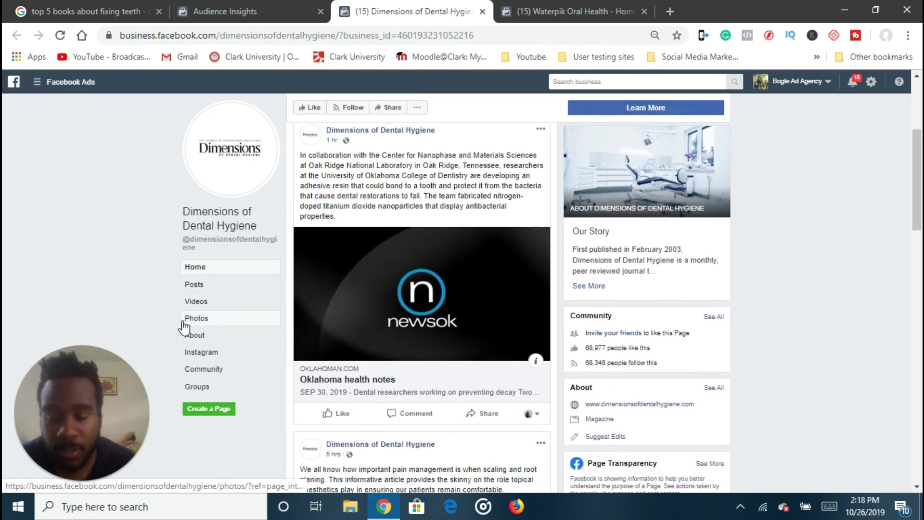
{"action": "scroll", "coordinate": [102, 319], "scroll_direction": "down", "scroll_amount": 3}
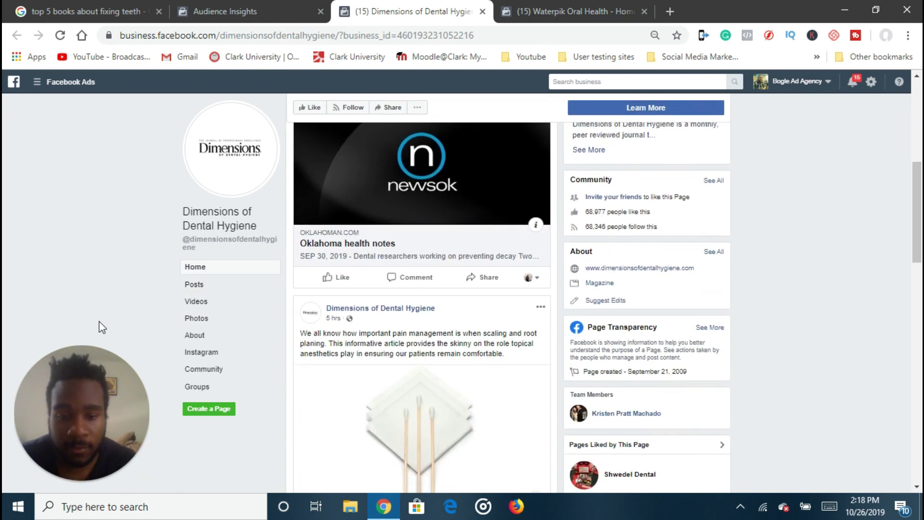
{"action": "scroll", "coordinate": [115, 320], "scroll_direction": "down", "scroll_amount": 1}
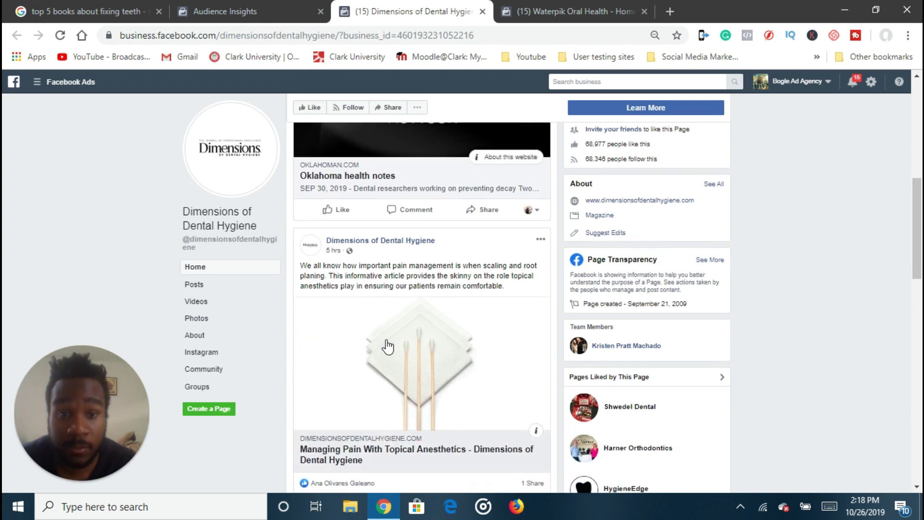
{"action": "scroll", "coordinate": [241, 336], "scroll_direction": "down", "scroll_amount": 1}
{"action": "scroll", "coordinate": [411, 331], "scroll_direction": "down", "scroll_amount": 3}
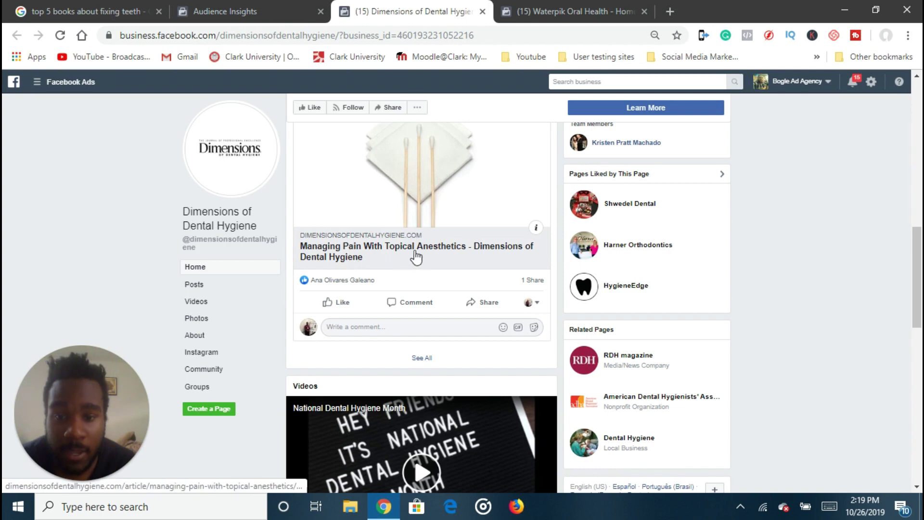
{"action": "scroll", "coordinate": [693, 342], "scroll_direction": "down", "scroll_amount": 3}
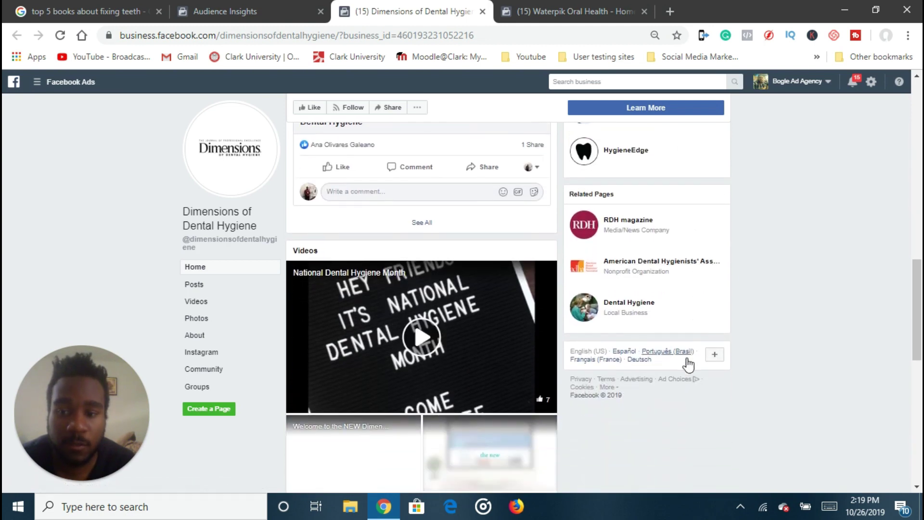
Go back to Audience Insights, check the American Dental Association page from the page likes, and close it.
{"action": "left_click", "coordinate": [302, 8]}
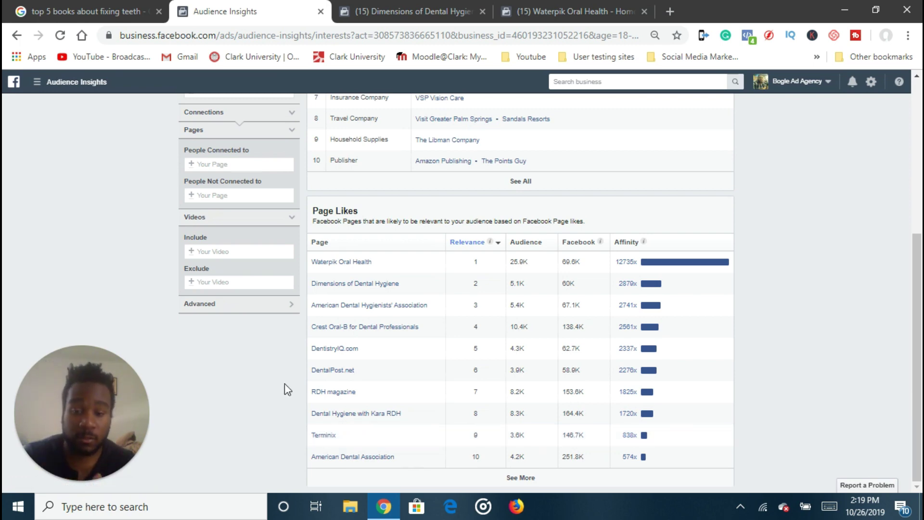
{"action": "left_click", "coordinate": [384, 460]}
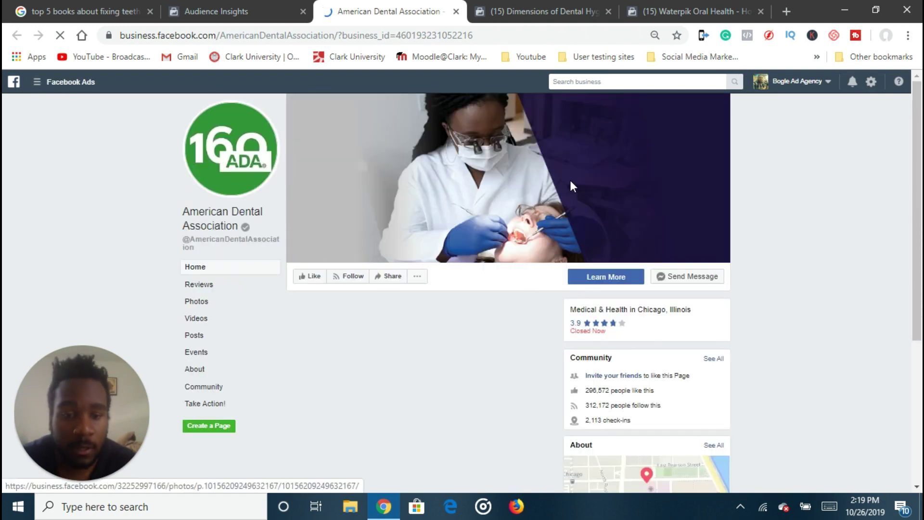
{"action": "left_click", "coordinate": [456, 11]}
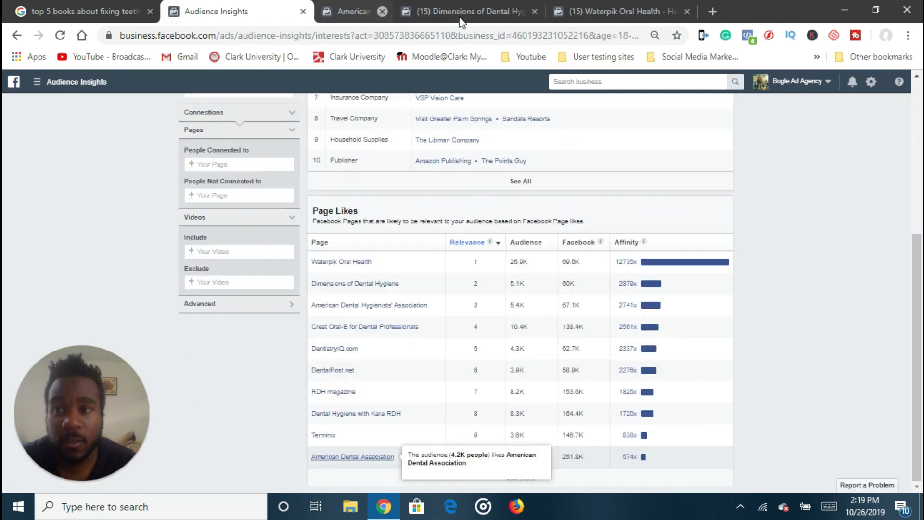
Switch to the Google results and change the search to "top 5 books about oral health".
{"action": "left_click", "coordinate": [129, 15]}
{"action": "scroll", "coordinate": [240, 167], "scroll_direction": "up", "scroll_amount": 2}
{"action": "scroll", "coordinate": [265, 174], "scroll_direction": "up", "scroll_amount": 4}
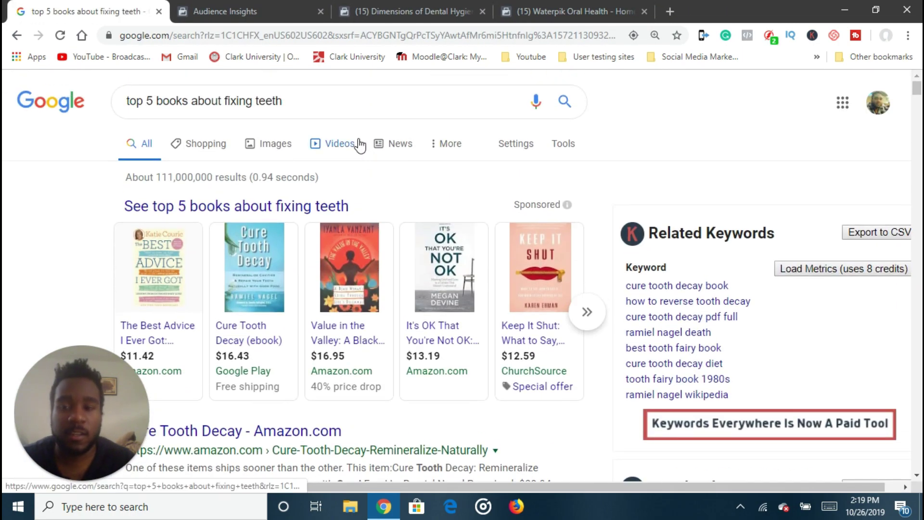
{"action": "left_click_drag", "start_coordinate": [337, 102], "coordinate": [252, 100]}
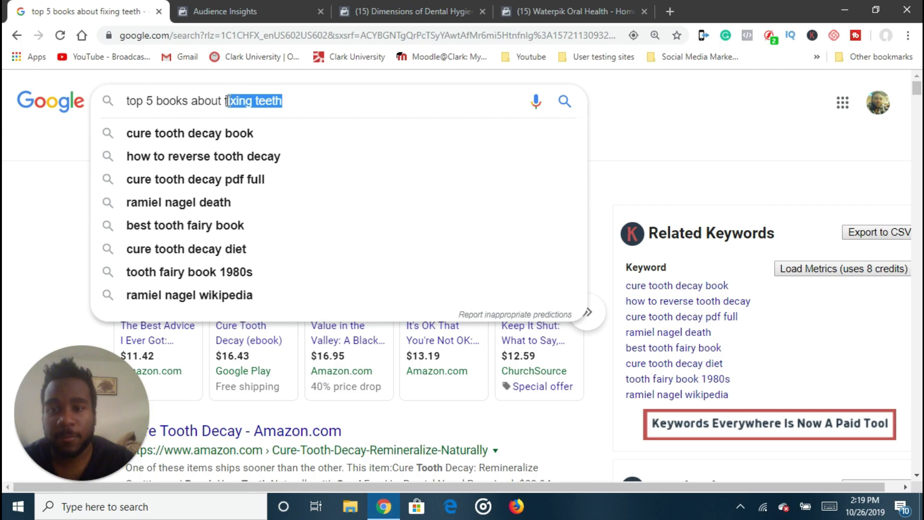
{"action": "type", "text": "oral"}
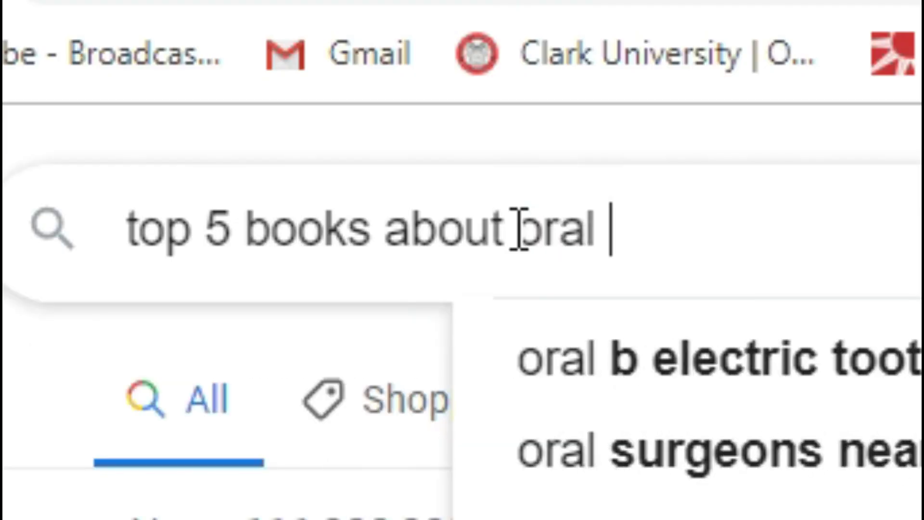
{"action": "key", "text": "BackSpace"}
{"action": "key", "text": "BackSpace"}
{"action": "type", "text": "l health"}
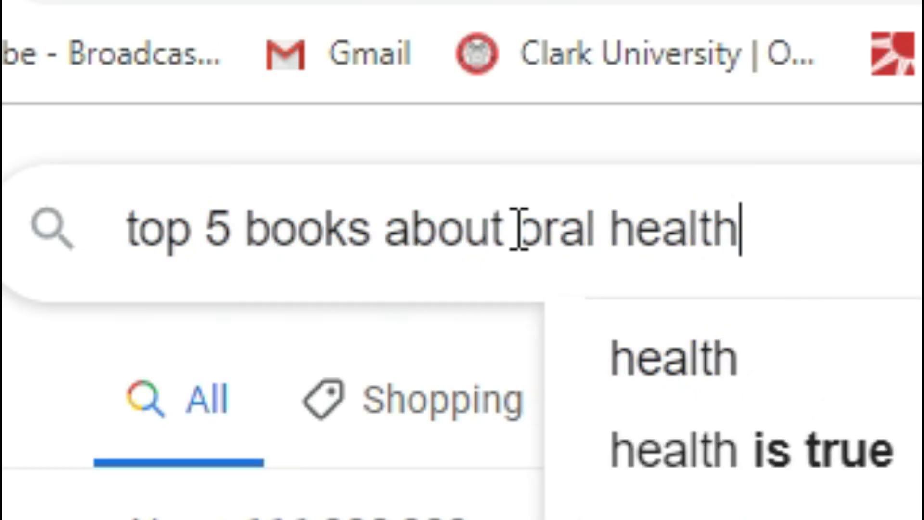
{"action": "key", "text": "Return"}
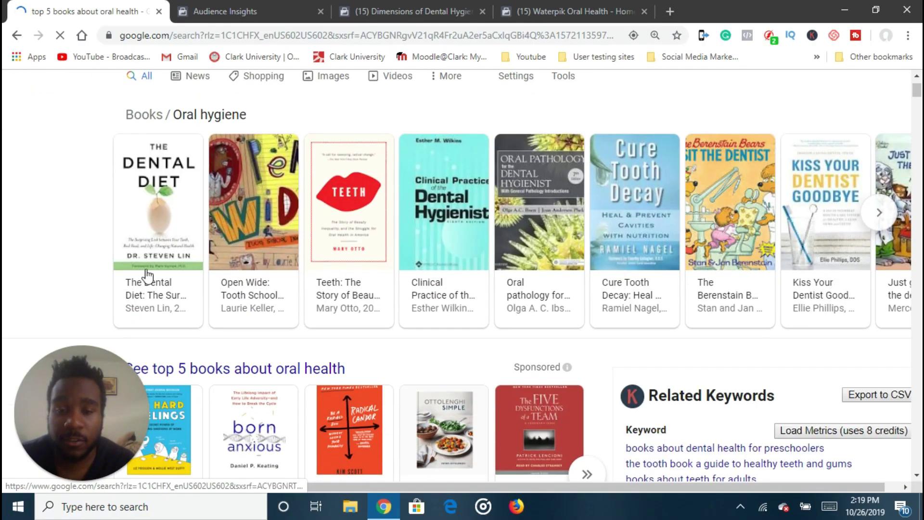
Check the Audience Insights page likes, then return to Google and look through the oral health book results.
{"action": "left_click", "coordinate": [258, 13]}
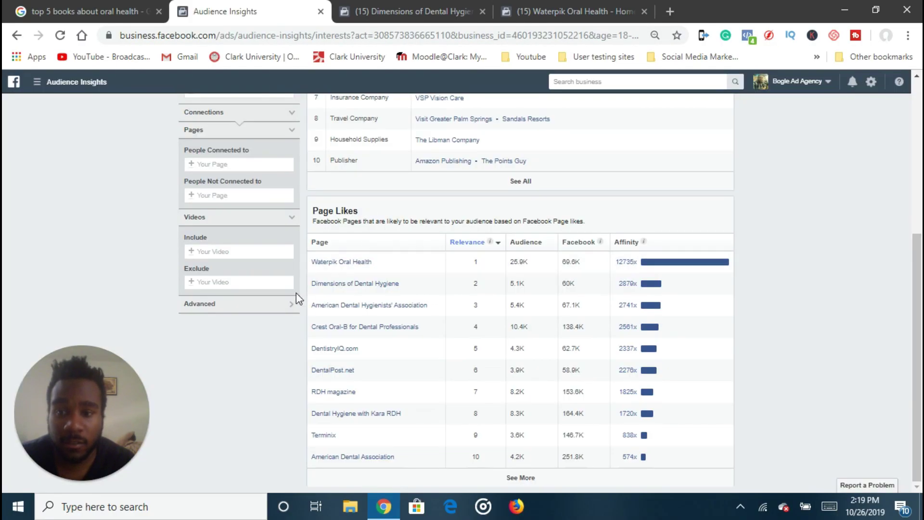
{"action": "scroll", "coordinate": [296, 293], "scroll_direction": "up", "scroll_amount": 4}
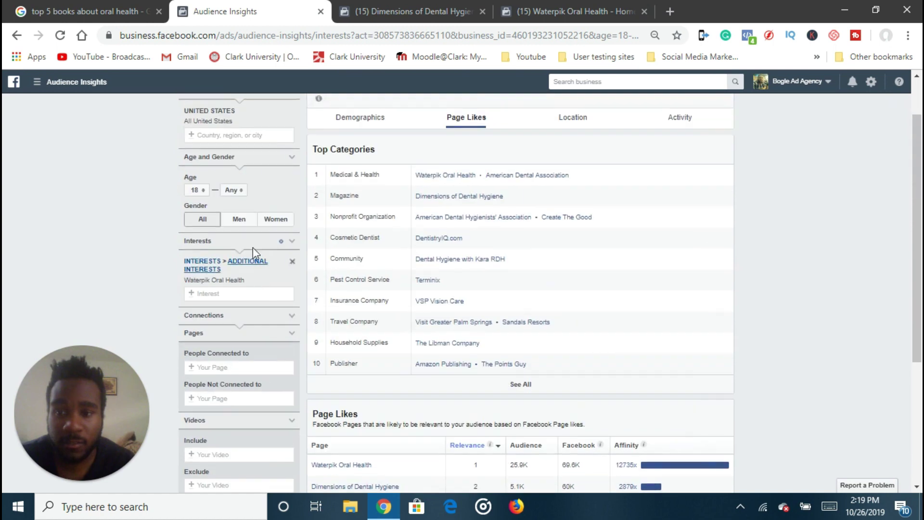
{"action": "left_click", "coordinate": [99, 3]}
{"action": "scroll", "coordinate": [494, 267], "scroll_direction": "down", "scroll_amount": 3}
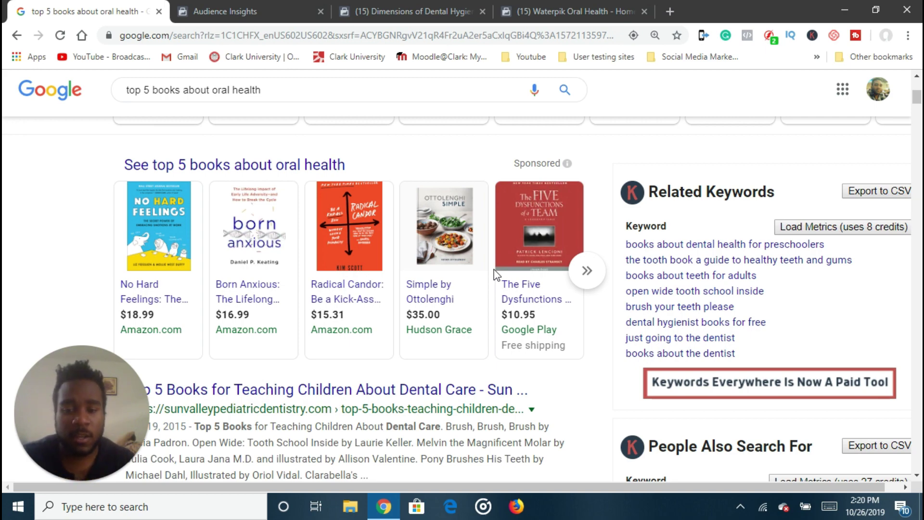
{"action": "scroll", "coordinate": [357, 341], "scroll_direction": "down", "scroll_amount": 4}
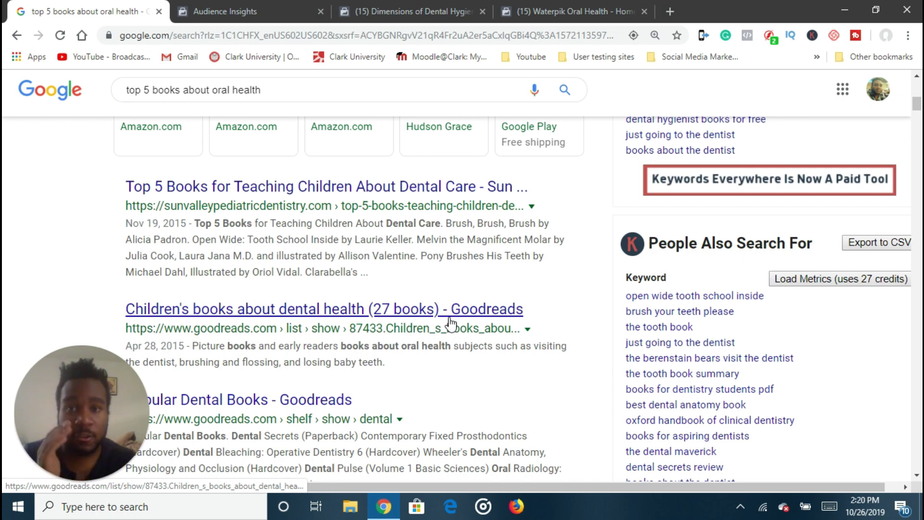
{"action": "scroll", "coordinate": [426, 359], "scroll_direction": "up", "scroll_amount": 1}
{"action": "scroll", "coordinate": [426, 361], "scroll_direction": "up", "scroll_amount": 7}
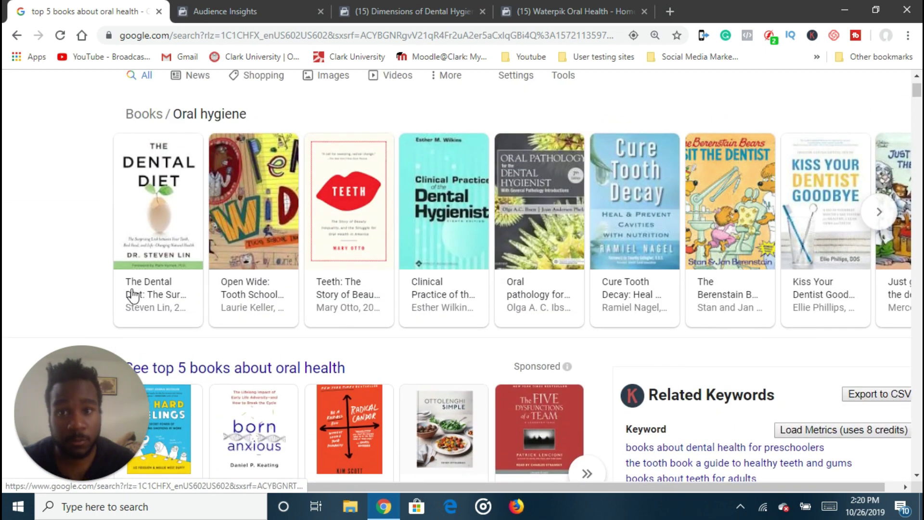
{"action": "scroll", "coordinate": [139, 289], "scroll_direction": "up", "scroll_amount": 2}
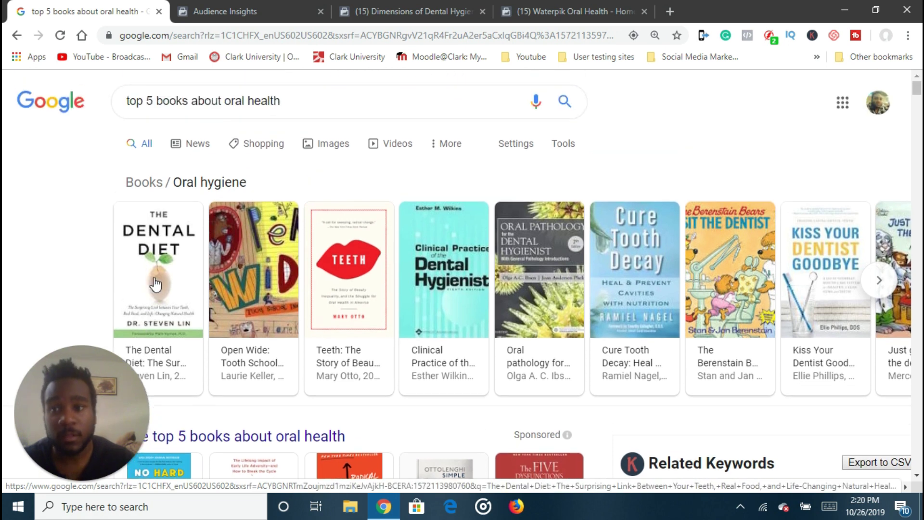
Reword the Google query to "top 5 websites about oral health".
{"action": "left_click", "coordinate": [198, 102]}
{"action": "double_click", "coordinate": [167, 102]}
{"action": "key", "text": "BackSpace"}
{"action": "type", "text": "w"}
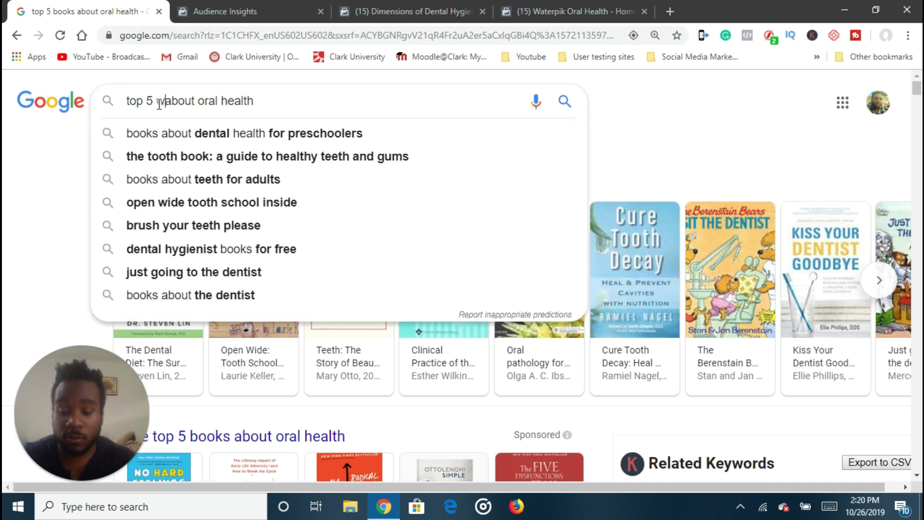
{"action": "type", "text": "ebsites"}
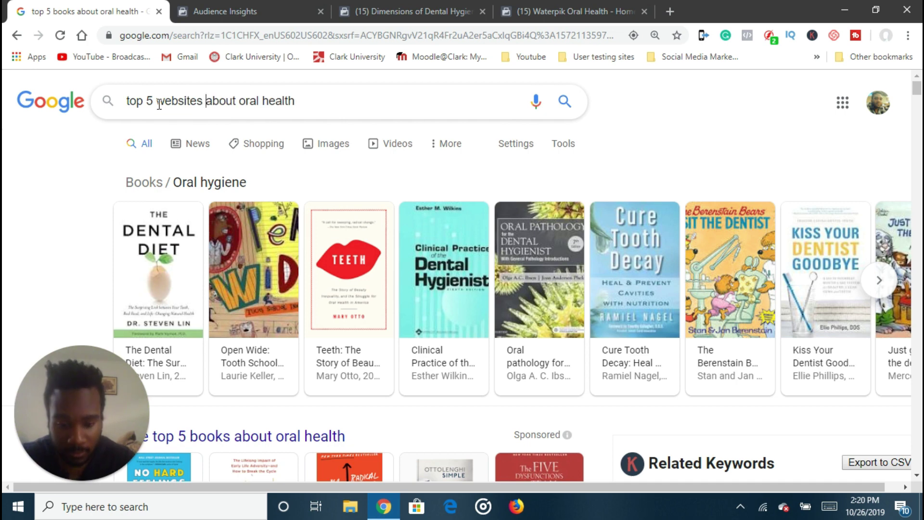
Search Google for "top 5 gurus about oral health" and look through the results.
{"action": "double_click", "coordinate": [159, 102]}
{"action": "key", "text": "BackSpace"}
{"action": "type", "text": "gurs"}
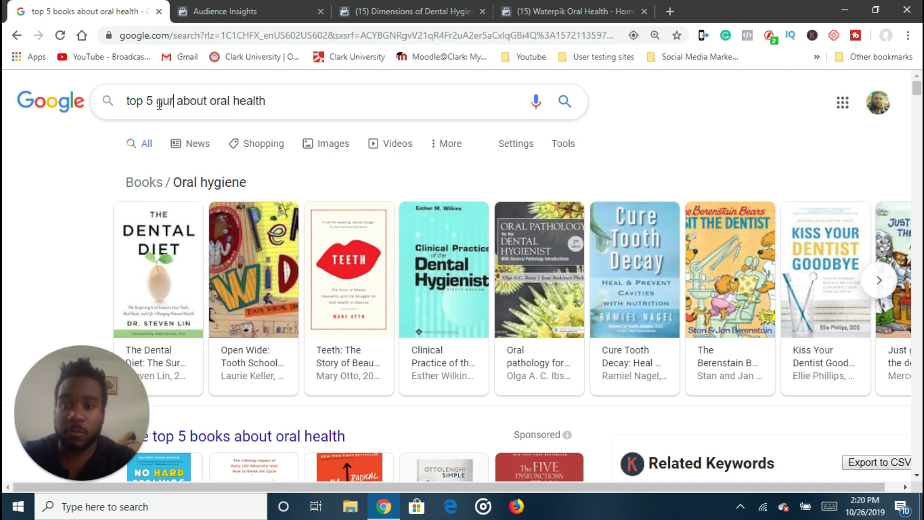
{"action": "key", "text": "BackSpace"}
{"action": "type", "text": "us"}
{"action": "key", "text": "Return"}
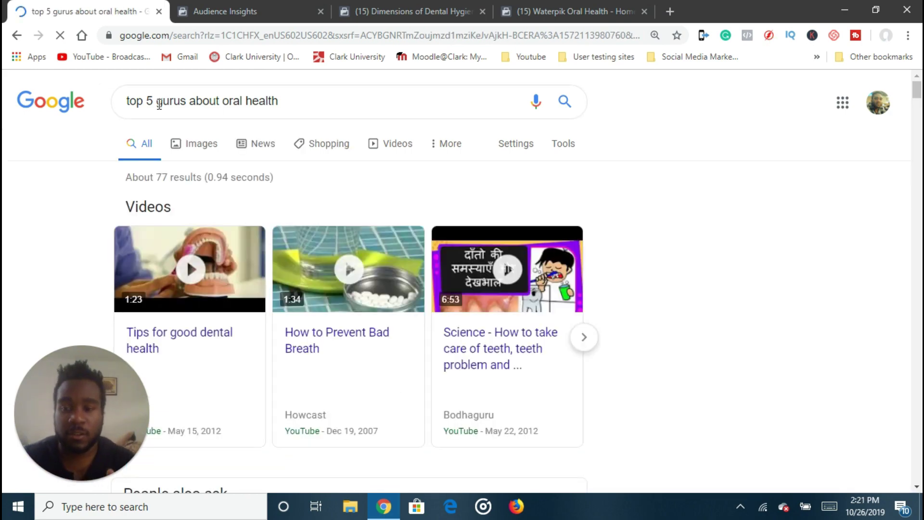
{"action": "scroll", "coordinate": [392, 341], "scroll_direction": "down", "scroll_amount": 8}
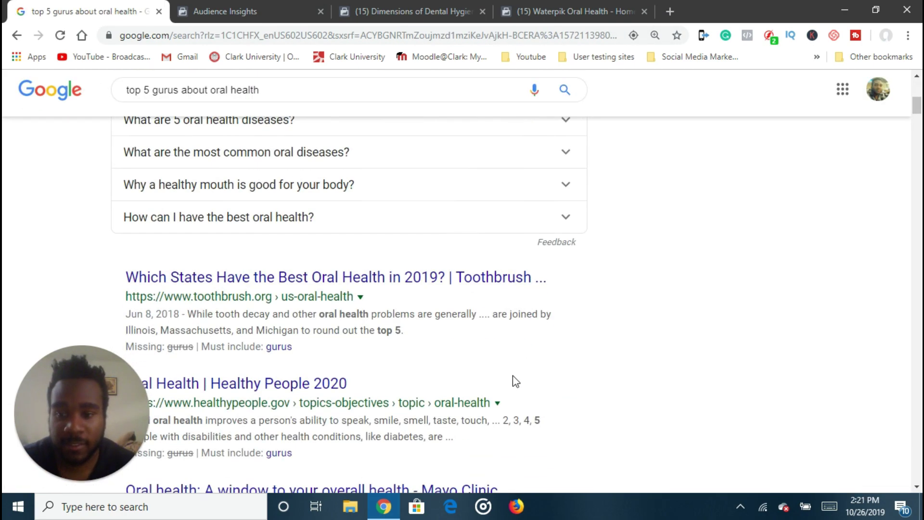
{"action": "scroll", "coordinate": [451, 313], "scroll_direction": "down", "scroll_amount": 2}
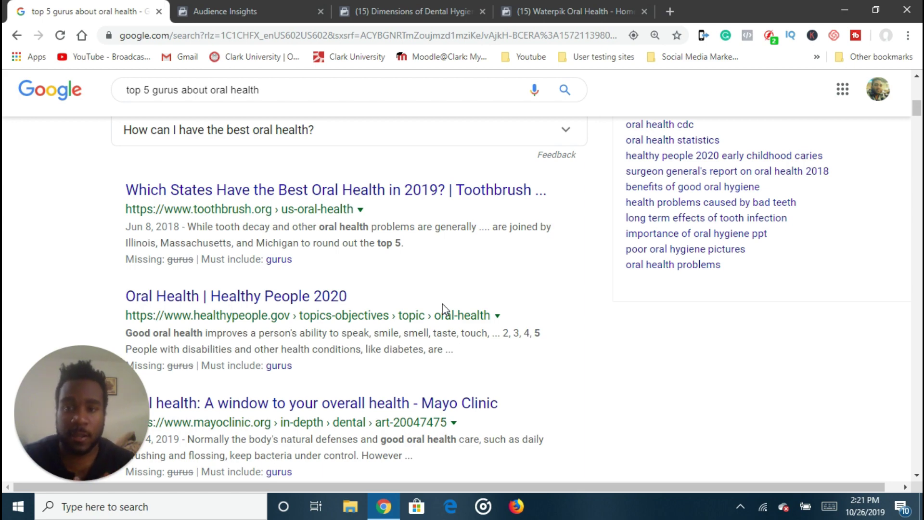
{"action": "scroll", "coordinate": [331, 200], "scroll_direction": "up", "scroll_amount": 12}
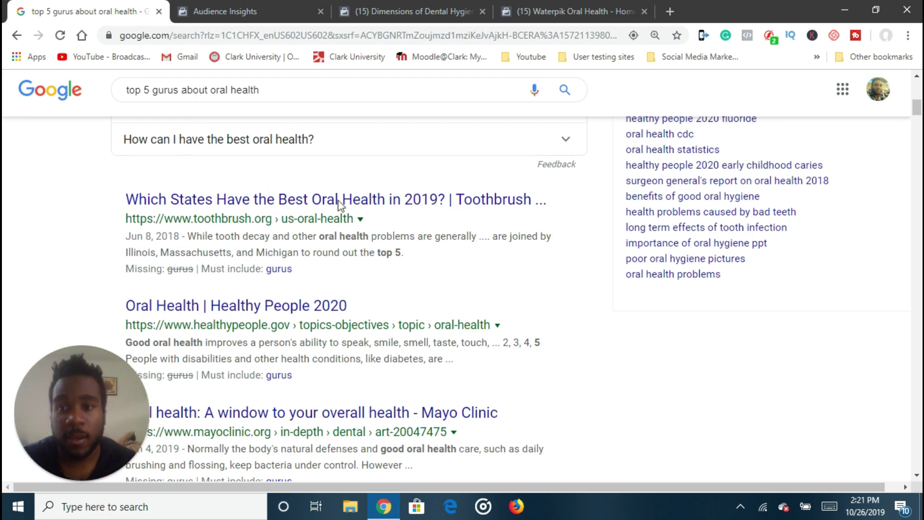
Change the Google search to "top flossing brands" and view the recommended dental floss products.
{"action": "mouse_move", "coordinate": [288, 87]}
{"action": "left_mouse_down"}
{"action": "mouse_move", "coordinate": [123, 91]}
{"action": "mouse_move", "coordinate": [148, 89]}
{"action": "left_mouse_up"}
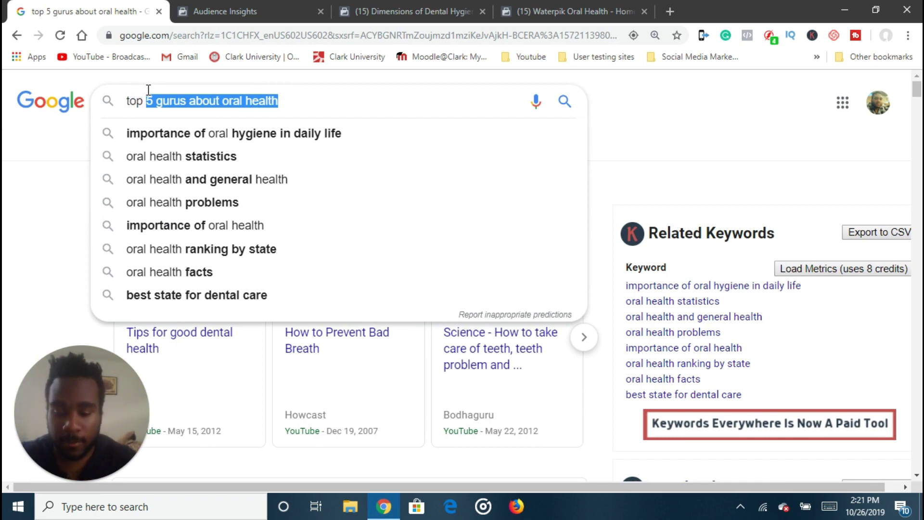
{"action": "type", "text": "flossing bran"}
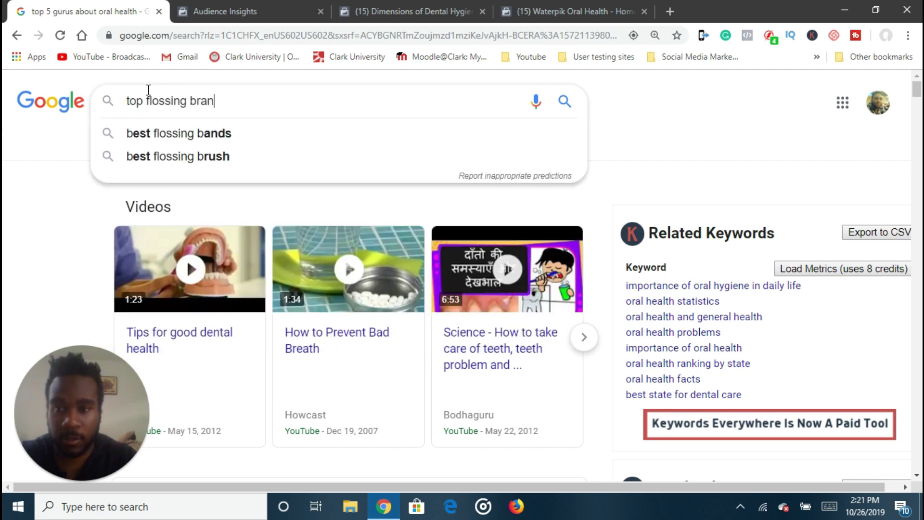
{"action": "type", "text": "ds"}
{"action": "key", "text": "Return"}
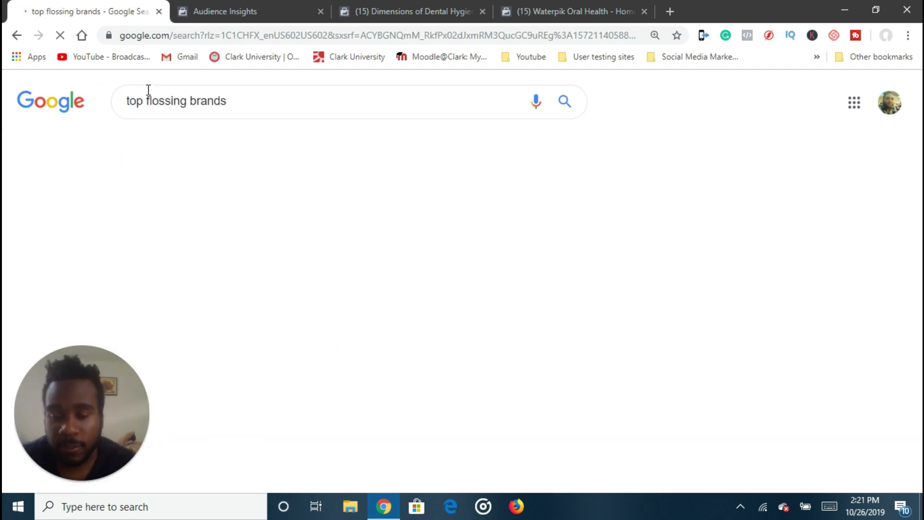
{"action": "scroll", "coordinate": [272, 217], "scroll_direction": "down", "scroll_amount": 1}
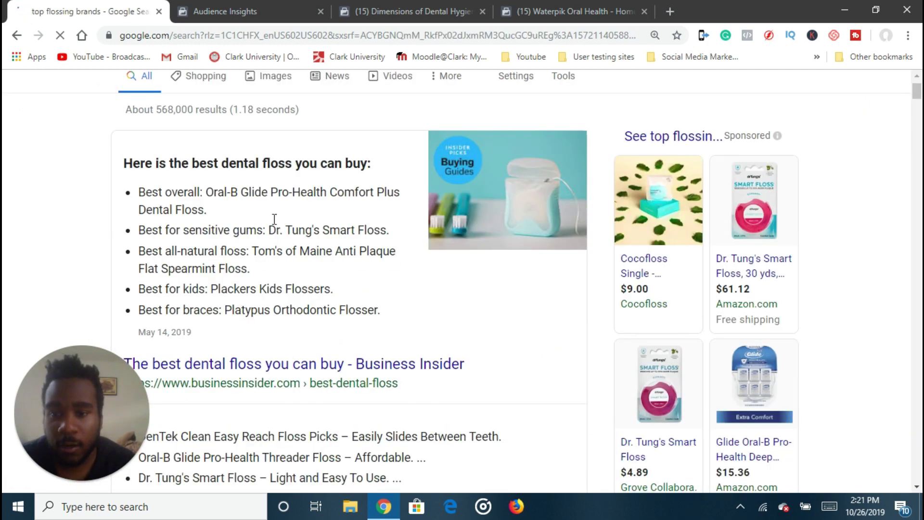
Return to Audience Insights past the open Facebook pages and replace the Waterpik Oral Health interest with Oral-B.
{"action": "left_click", "coordinate": [432, 4]}
{"action": "left_click", "coordinate": [525, 12]}
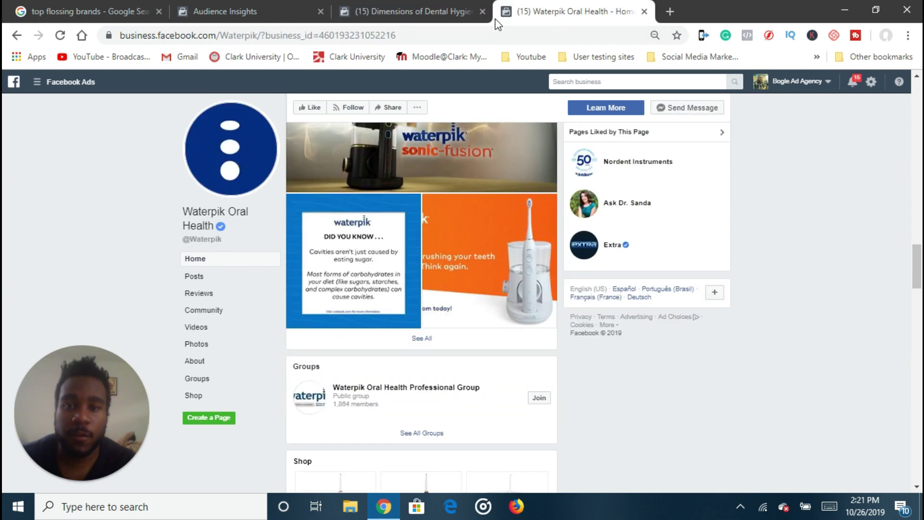
{"action": "left_click", "coordinate": [376, 6]}
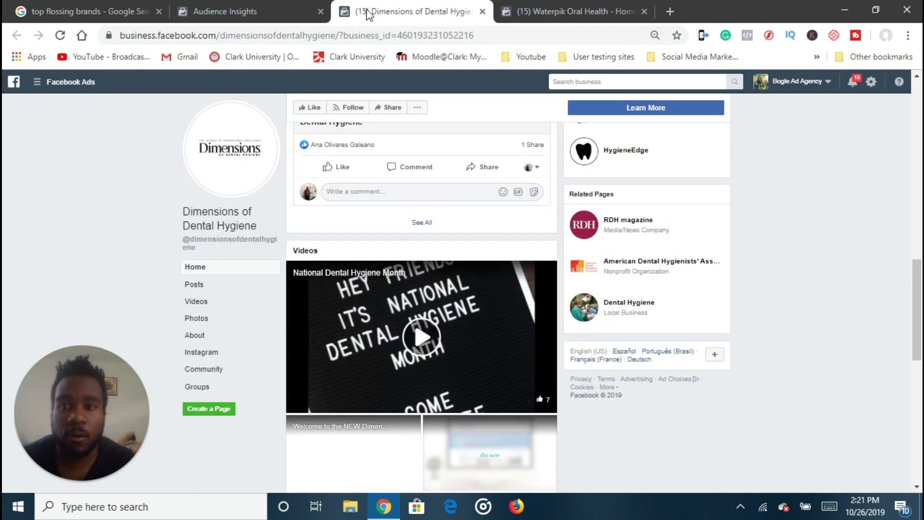
{"action": "left_click", "coordinate": [264, 15]}
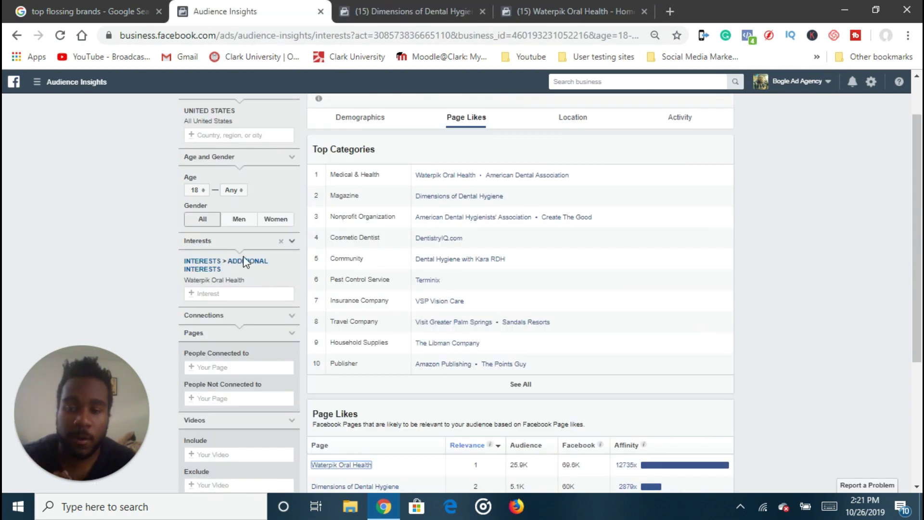
{"action": "left_click", "coordinate": [291, 281]}
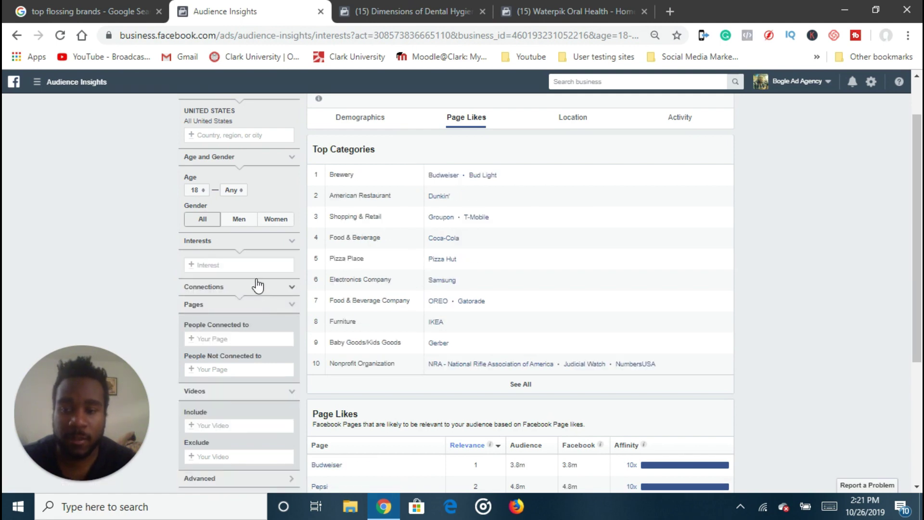
{"action": "left_click", "coordinate": [256, 265]}
{"action": "type", "text": "d"}
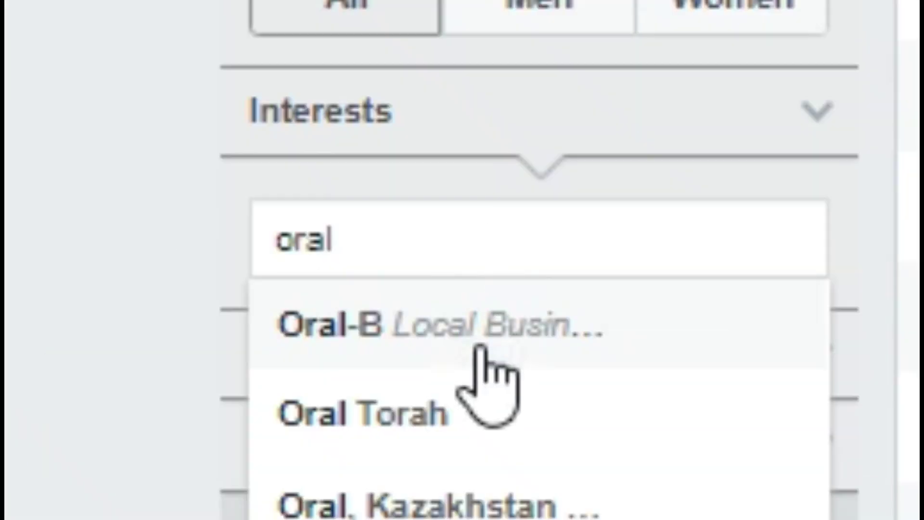
{"action": "left_click", "coordinate": [228, 283]}
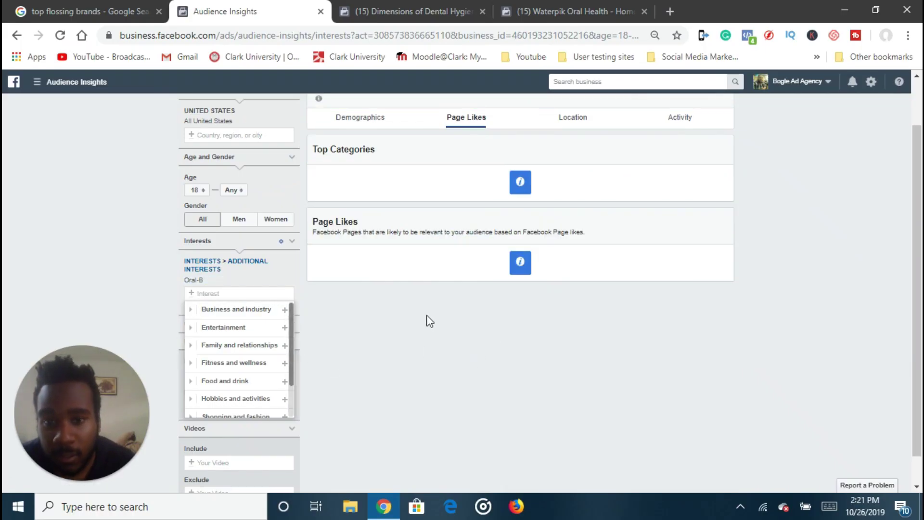
Examine the Oral-B audience's age, gender, relationship, education and job title demographics, then check its page likes.
{"action": "scroll", "coordinate": [410, 284], "scroll_direction": "up", "scroll_amount": 2}
{"action": "left_click", "coordinate": [352, 177]}
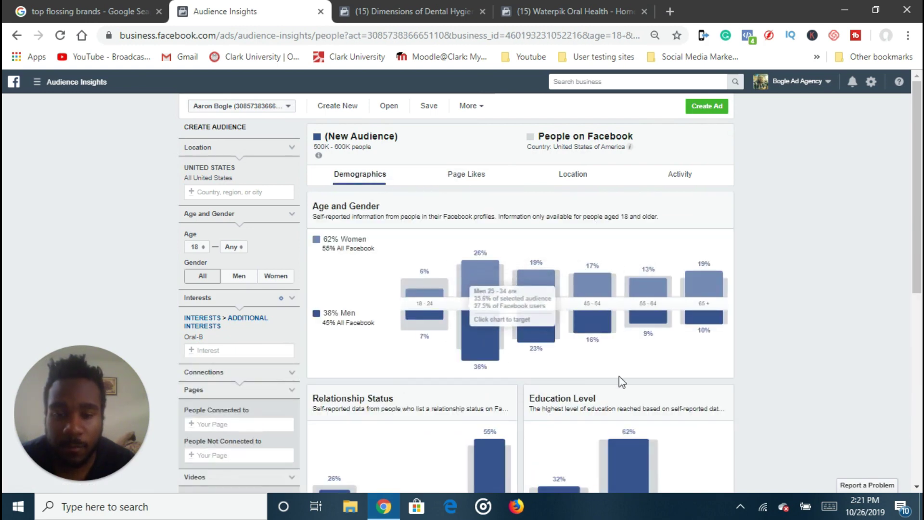
{"action": "scroll", "coordinate": [630, 380], "scroll_direction": "down", "scroll_amount": 1}
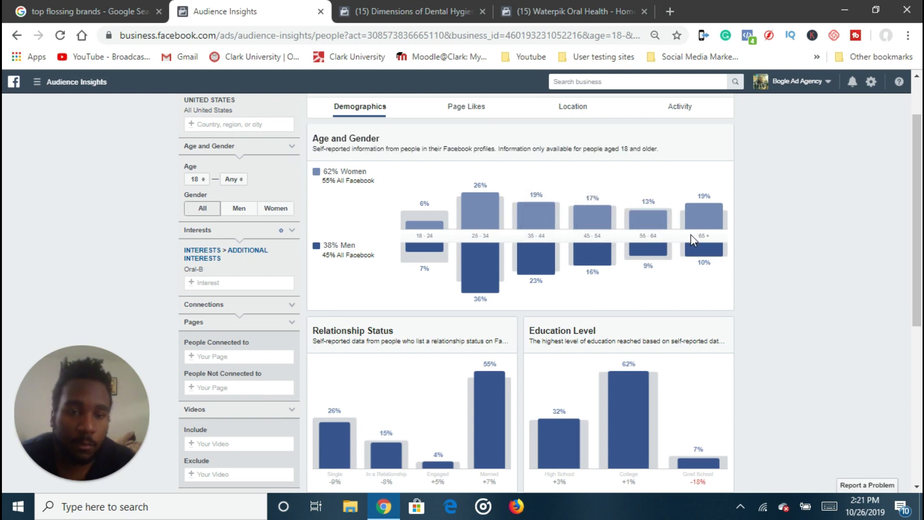
{"action": "scroll", "coordinate": [641, 320], "scroll_direction": "down", "scroll_amount": 3}
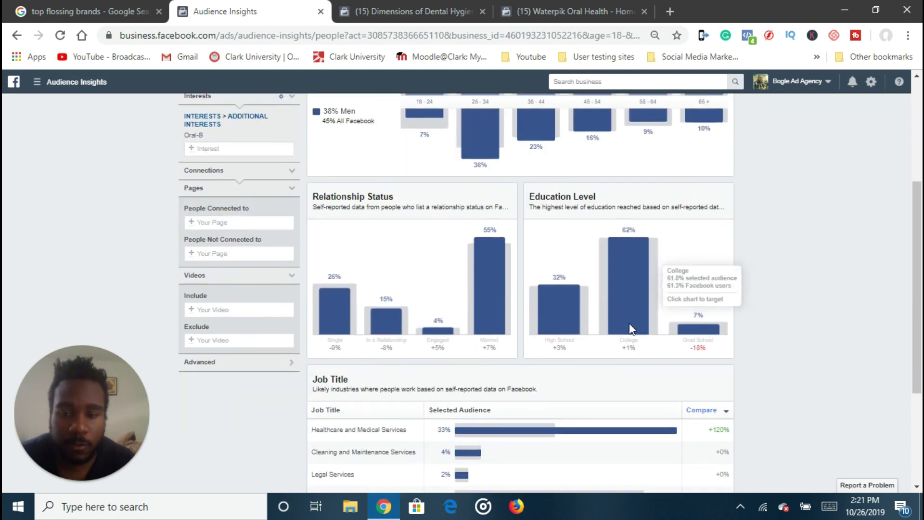
{"action": "scroll", "coordinate": [628, 323], "scroll_direction": "up", "scroll_amount": 5}
{"action": "left_click", "coordinate": [475, 179]}
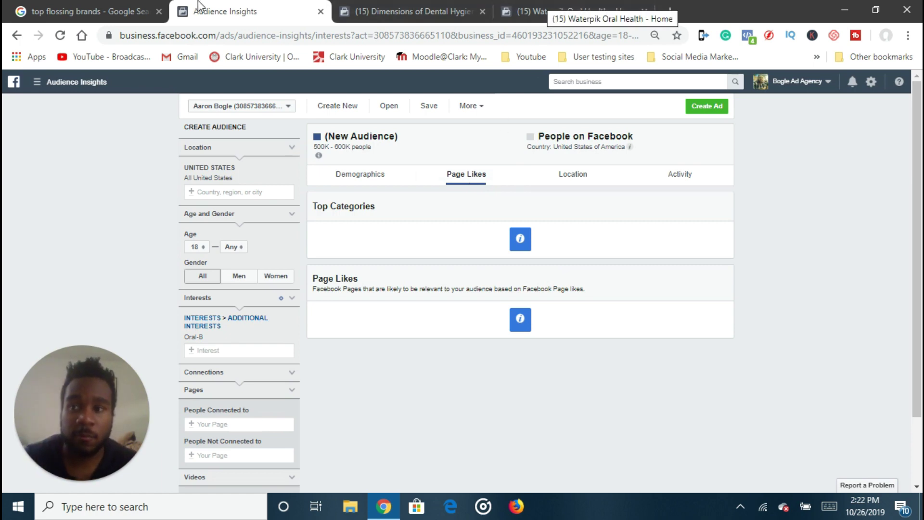
Go back to Google and enter "Oral-B vs" as the query to bring up suggested competitor brands.
{"action": "left_click", "coordinate": [141, 7]}
{"action": "scroll", "coordinate": [275, 250], "scroll_direction": "up", "scroll_amount": 1}
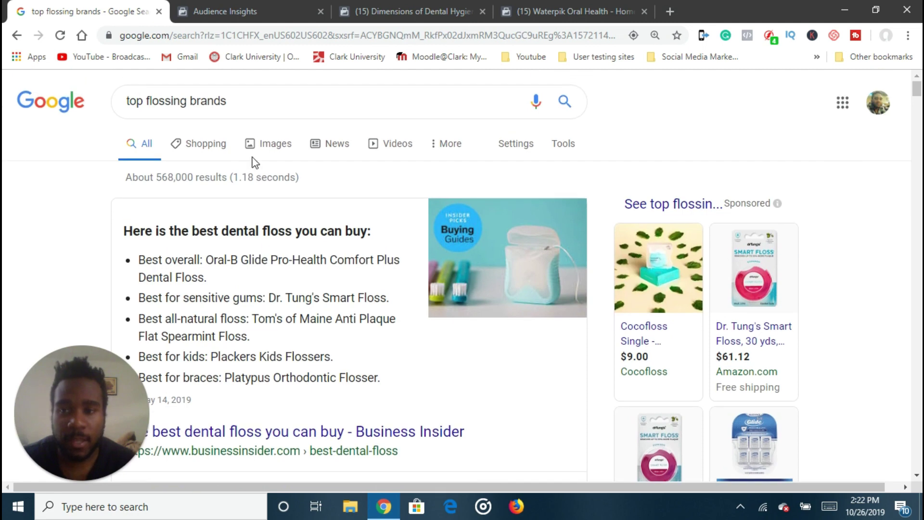
{"action": "left_click", "coordinate": [265, 109]}
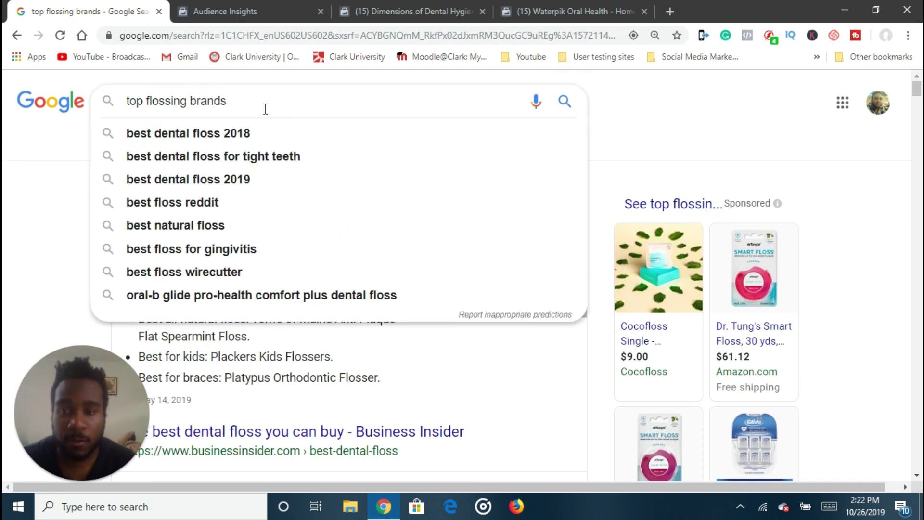
{"action": "left_click_drag", "start_coordinate": [265, 109], "coordinate": [118, 103]}
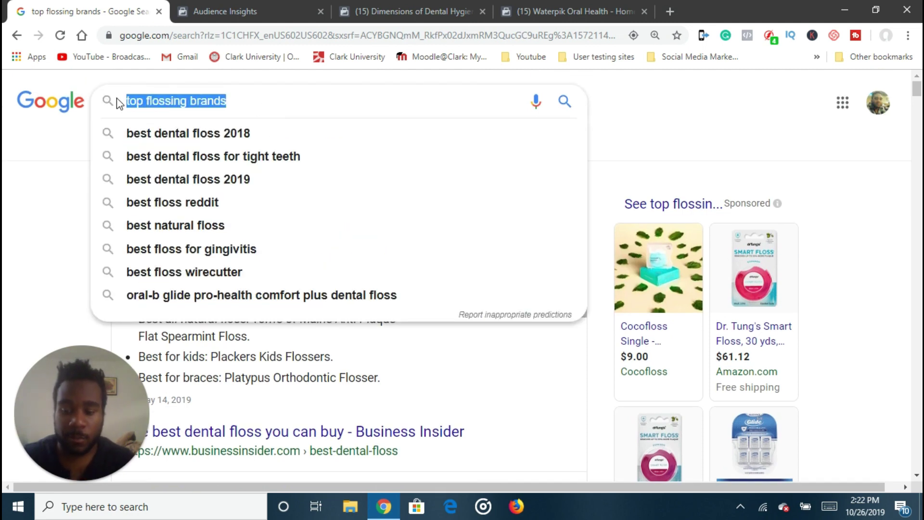
{"action": "type", "text": "Oral-"}
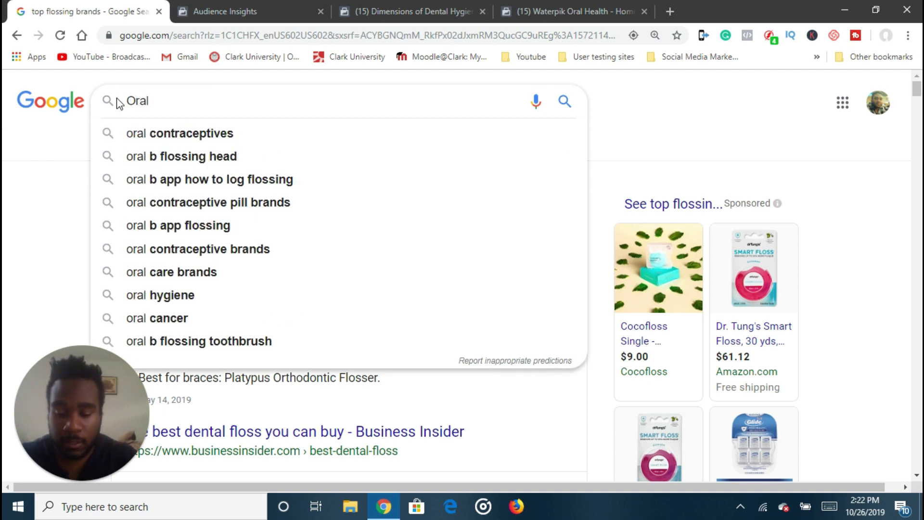
{"action": "type", "text": "B"}
{"action": "key", "text": "BackSpace"}
{"action": "type", "text": "-B vs"}
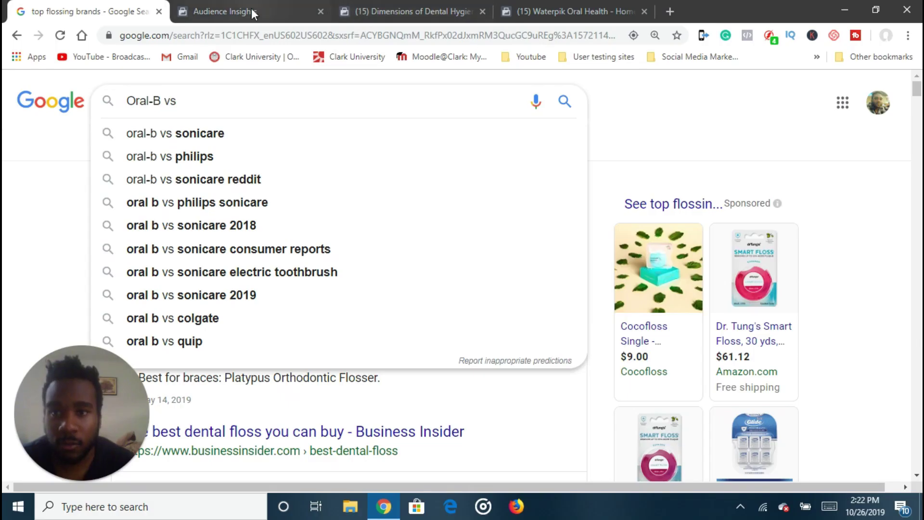
Return to Audience Insights and replace the Oral-B interest with Colgate (toothpaste).
{"action": "left_click", "coordinate": [250, 11]}
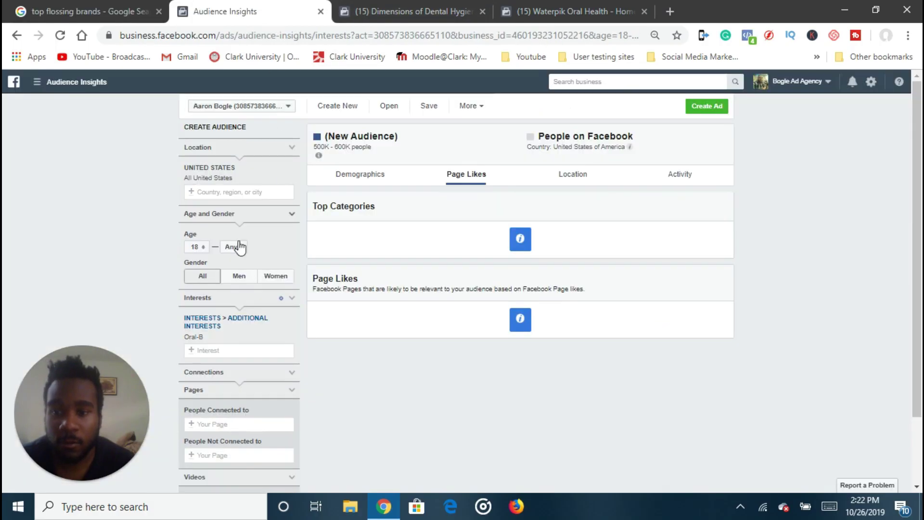
{"action": "left_click", "coordinate": [233, 354]}
{"action": "type", "text": "colgate"}
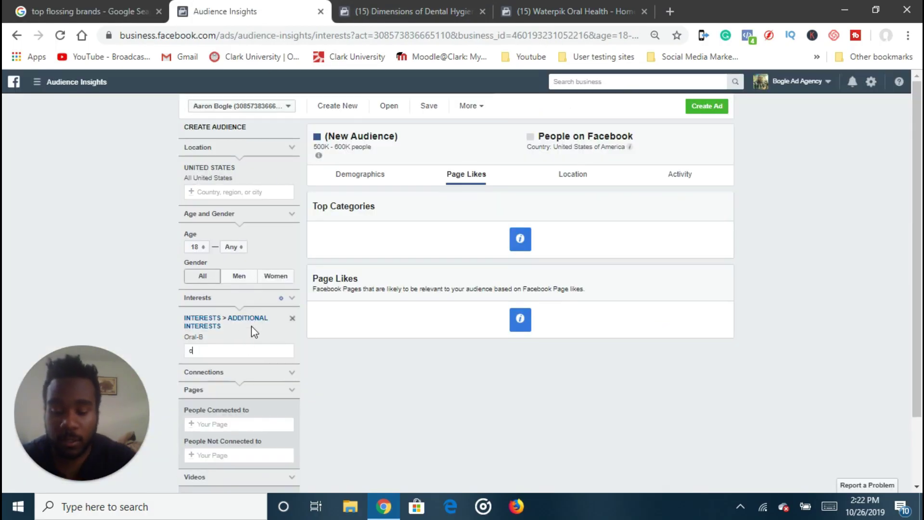
{"action": "left_click", "coordinate": [292, 337]}
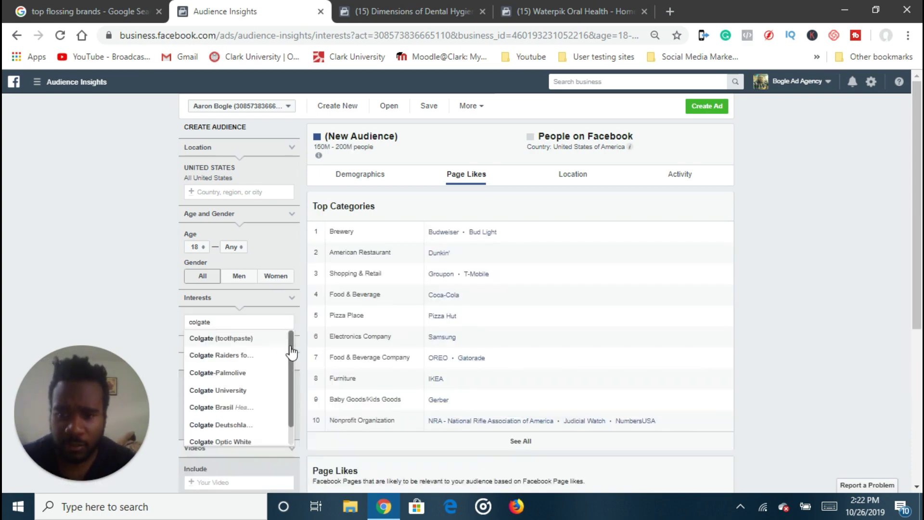
{"action": "left_click", "coordinate": [259, 339]}
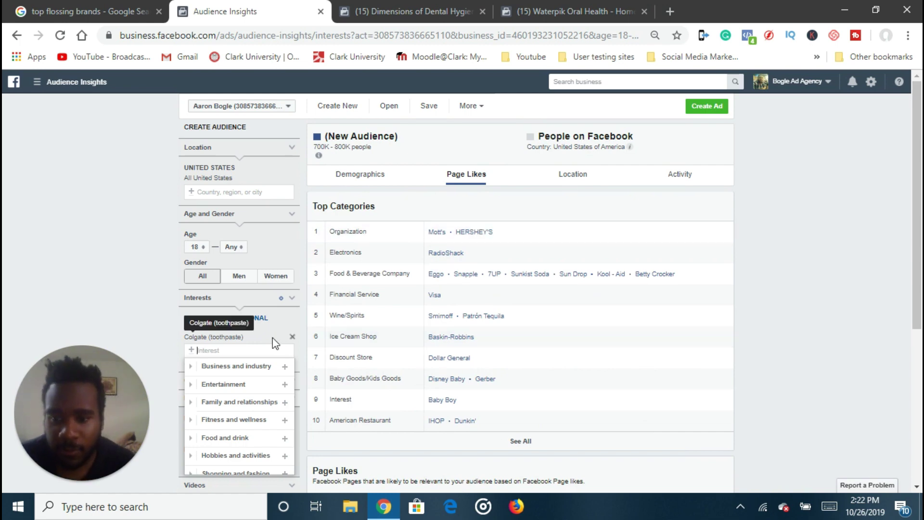
Examine the Colgate audience's top categories and the relevance and affinity of its page likes.
{"action": "scroll", "coordinate": [472, 197], "scroll_direction": "down", "scroll_amount": 2}
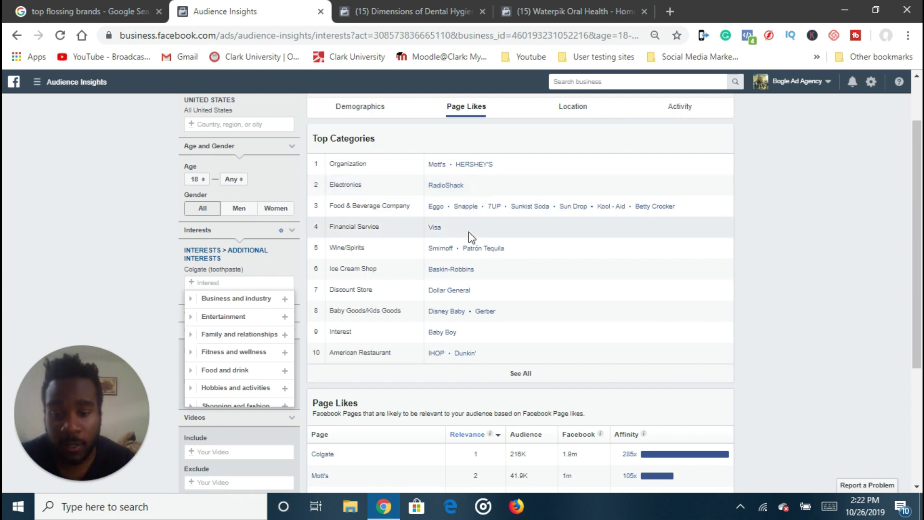
{"action": "scroll", "coordinate": [495, 314], "scroll_direction": "down", "scroll_amount": 3}
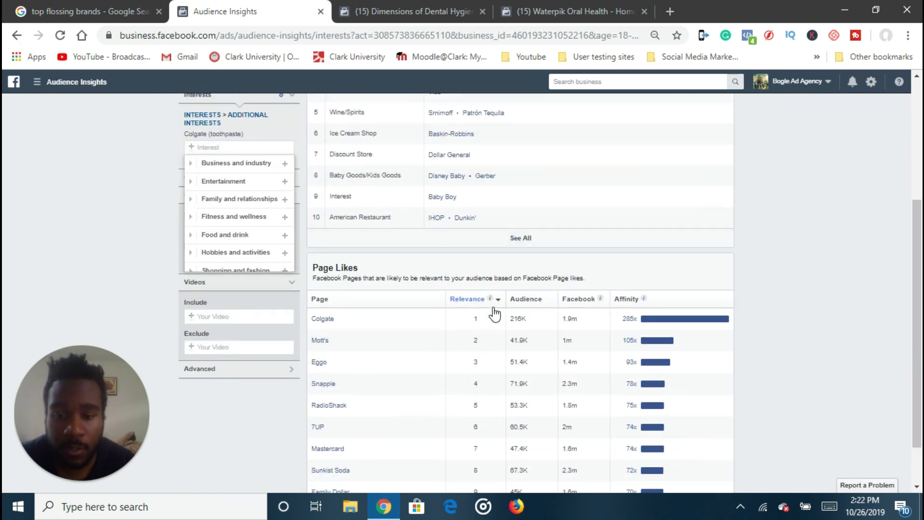
{"action": "scroll", "coordinate": [495, 313], "scroll_direction": "down", "scroll_amount": 1}
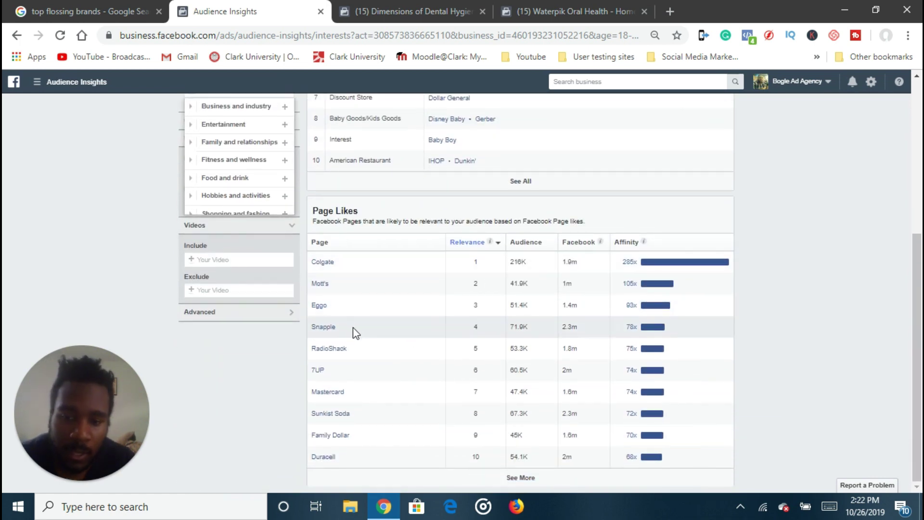
{"action": "scroll", "coordinate": [361, 357], "scroll_direction": "up", "scroll_amount": 6}
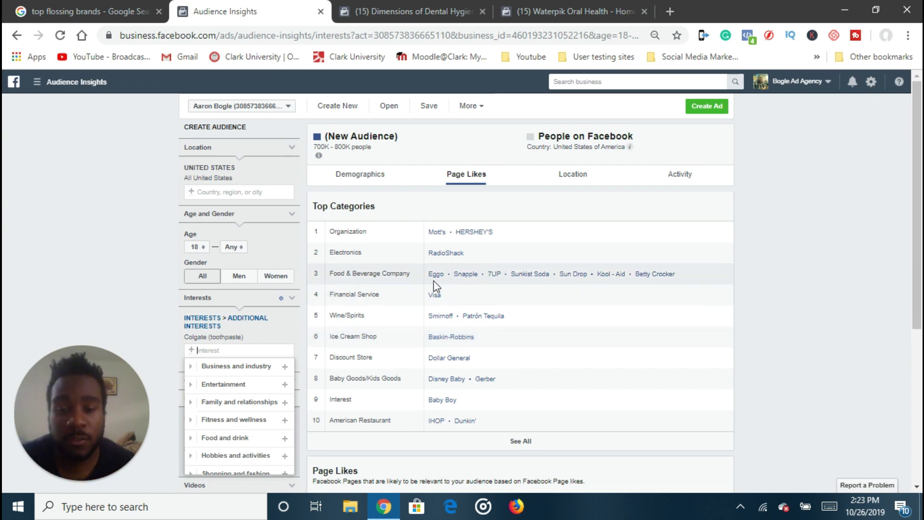
{"action": "scroll", "coordinate": [455, 331], "scroll_direction": "down", "scroll_amount": 3}
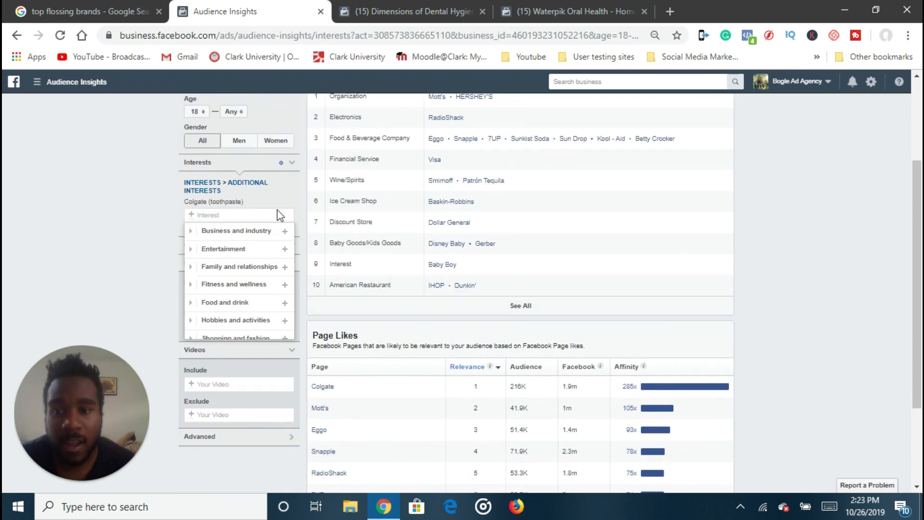
{"action": "scroll", "coordinate": [278, 215], "scroll_direction": "up", "scroll_amount": 2}
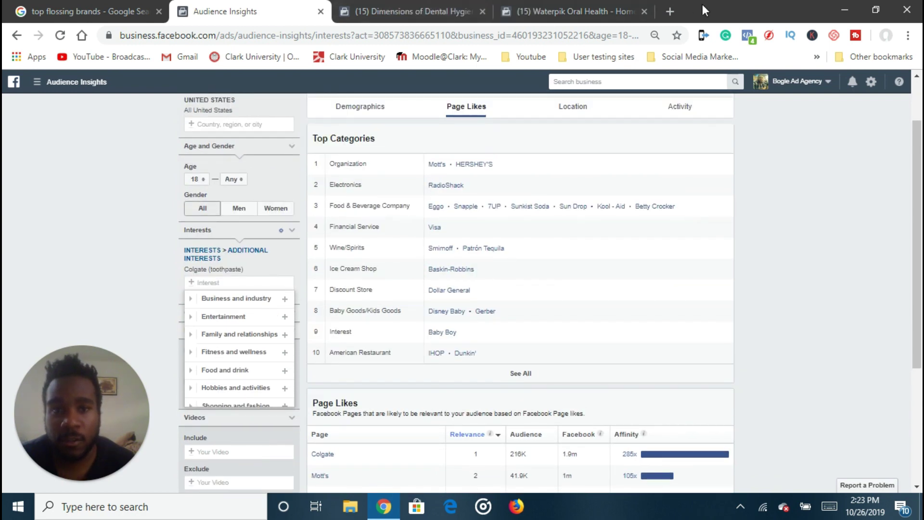
Open Colgate's Facebook page from the page likes and look through its ads in the Ad Library.
{"action": "left_click", "coordinate": [323, 455]}
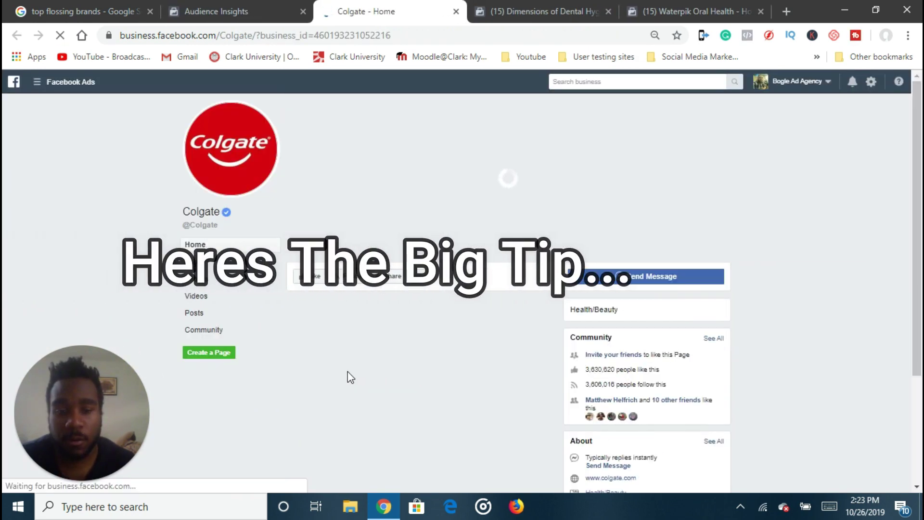
{"action": "scroll", "coordinate": [793, 376], "scroll_direction": "down", "scroll_amount": 7}
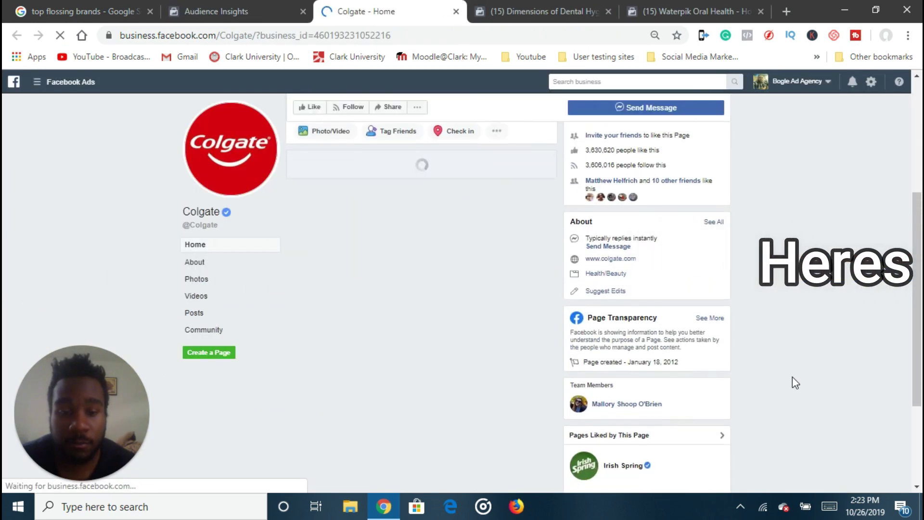
{"action": "left_click", "coordinate": [710, 198]}
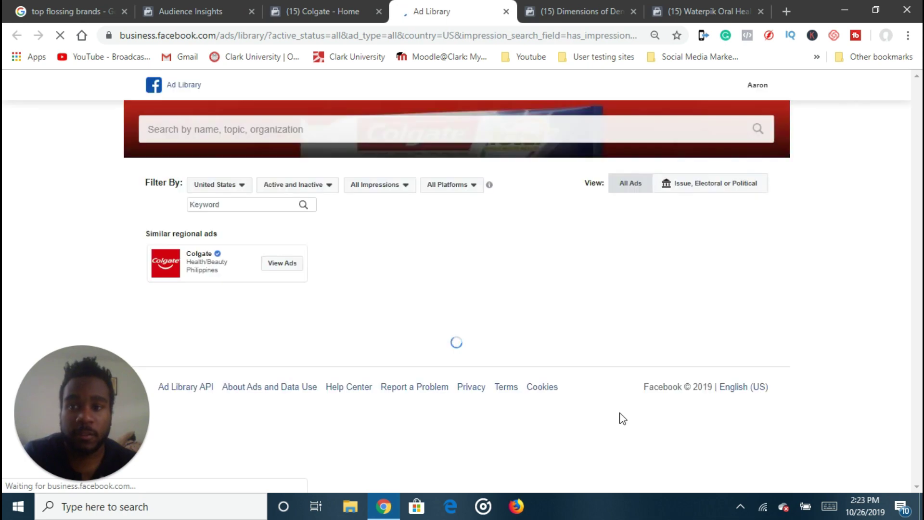
{"action": "scroll", "coordinate": [385, 414], "scroll_direction": "down", "scroll_amount": 7}
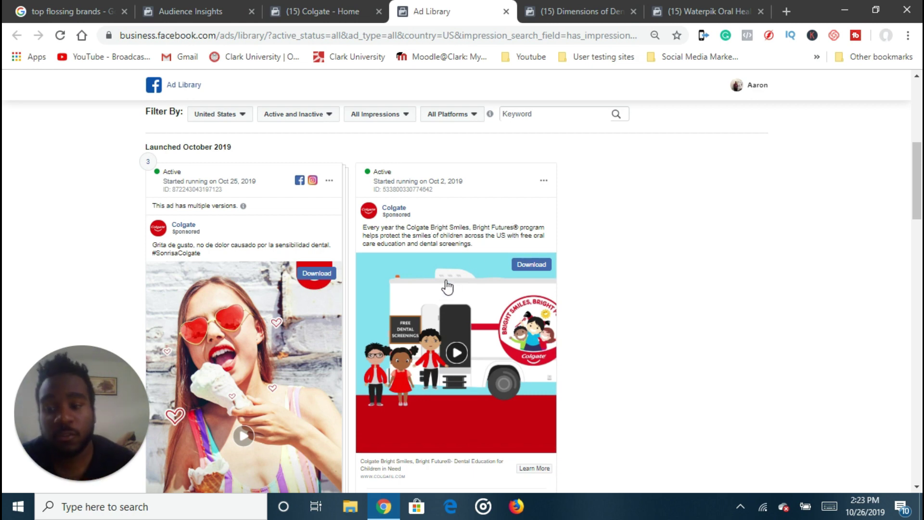
{"action": "scroll", "coordinate": [444, 315], "scroll_direction": "down", "scroll_amount": 3}
{"action": "scroll", "coordinate": [444, 326], "scroll_direction": "down", "scroll_amount": 4}
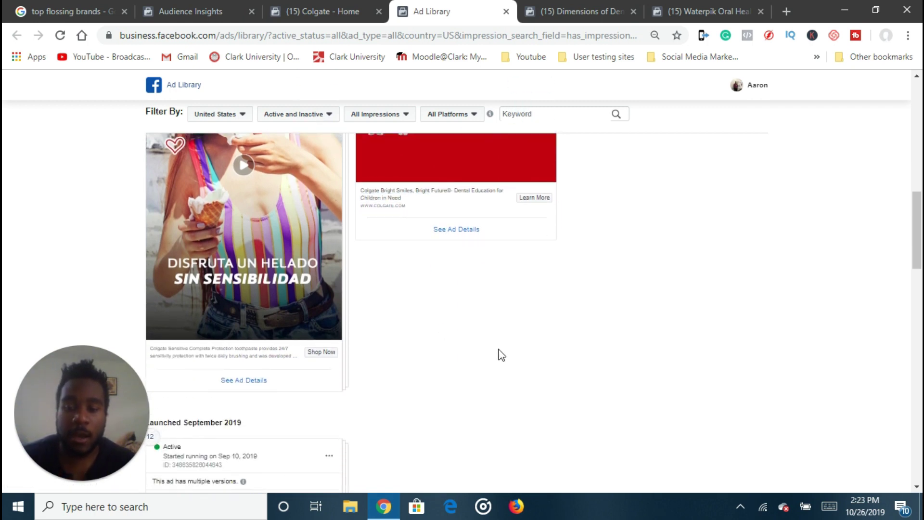
{"action": "scroll", "coordinate": [497, 353], "scroll_direction": "down", "scroll_amount": 2}
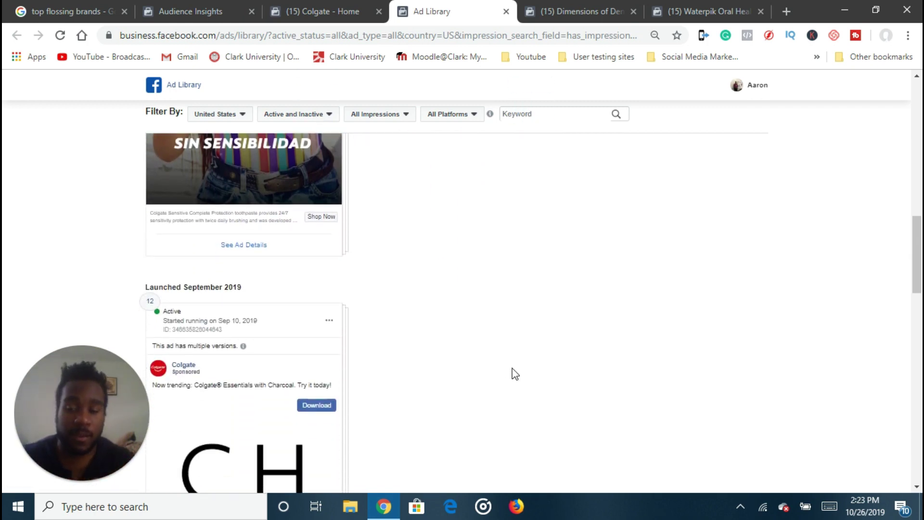
Go back to Google and replace the query with the template "How to :fix pain point" without running the search.
{"action": "left_click", "coordinate": [74, 15]}
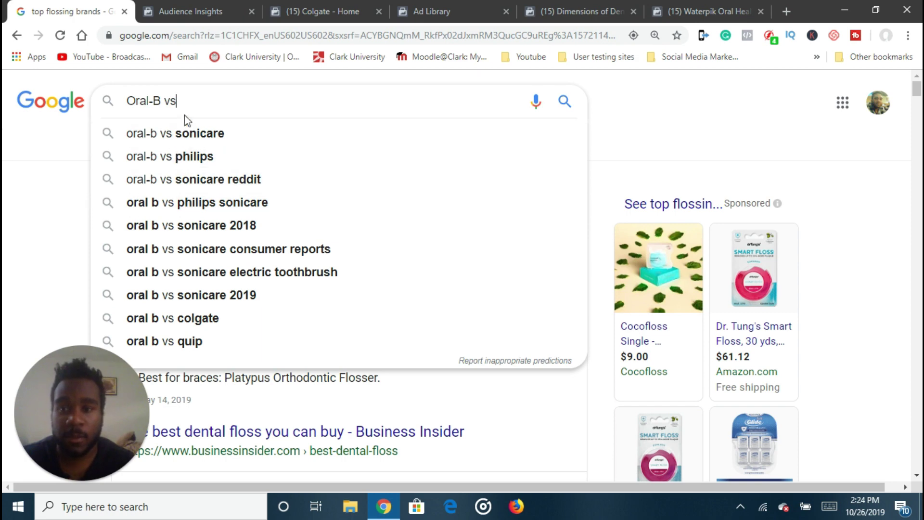
{"action": "left_click_drag", "start_coordinate": [182, 114], "coordinate": [91, 106]}
{"action": "type", "text": "How to "}
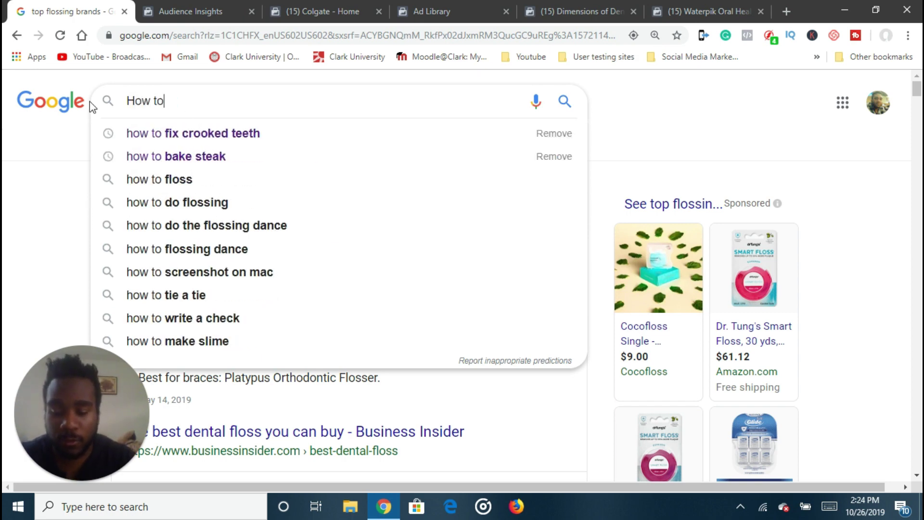
{"action": "type", "text": ":fix "}
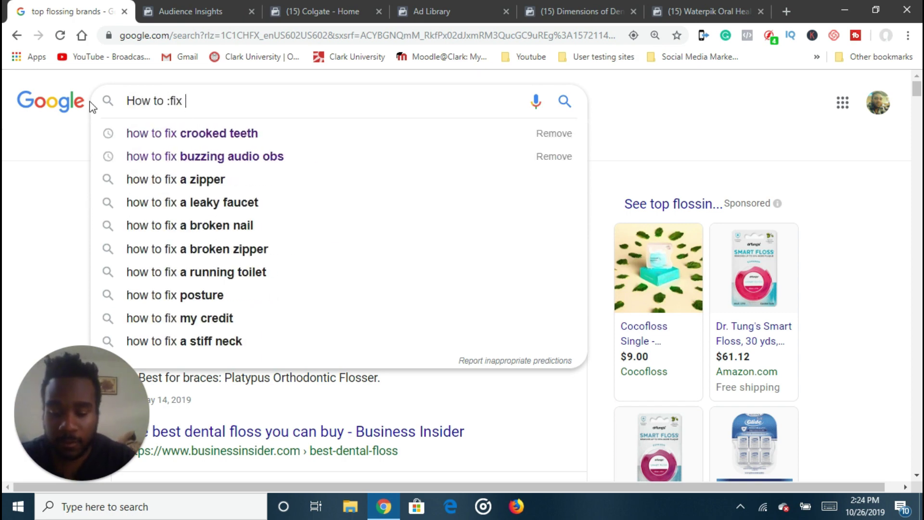
{"action": "type", "text": "pain point"}
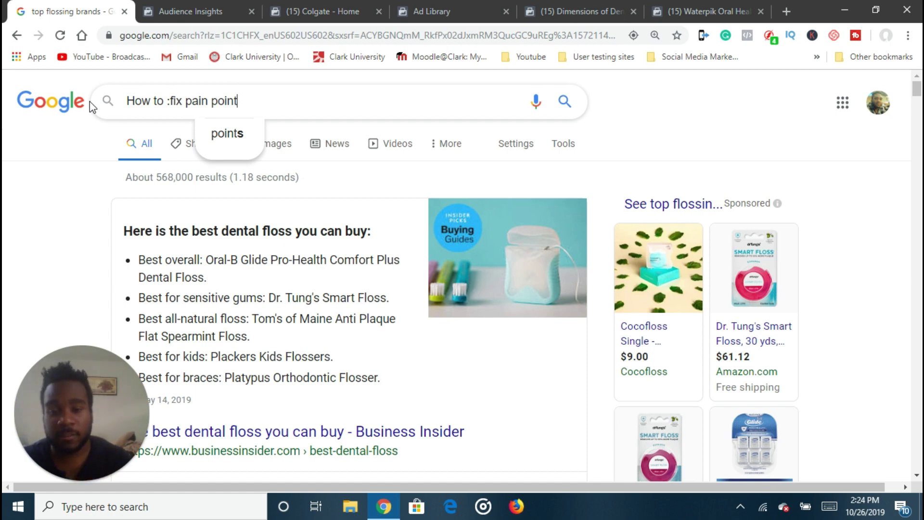
Clear the whole query from the Google search box.
{"action": "key", "text": "BackSpace"}
{"action": "key", "text": "BackSpace"}
{"action": "key", "text": "BackSpace"}
{"action": "key", "text": "BackSpace"}
{"action": "key", "text": "BackSpace"}
{"action": "key", "text": "BackSpace"}
{"action": "key", "text": "BackSpace"}
{"action": "key", "text": "BackSpace"}
{"action": "key", "text": "BackSpace"}
{"action": "key", "text": "BackSpace"}
{"action": "key", "text": "BackSpace"}
{"action": "key", "text": "BackSpace"}
{"action": "key", "text": "BackSpace"}
{"action": "key", "text": "BackSpace"}
{"action": "key", "text": "BackSpace"}
{"action": "key", "text": "BackSpace"}
{"action": "key", "text": "BackSpace"}
{"action": "key", "text": "BackSpace"}
{"action": "key", "text": "BackSpace"}
{"action": "key", "text": "BackSpace"}
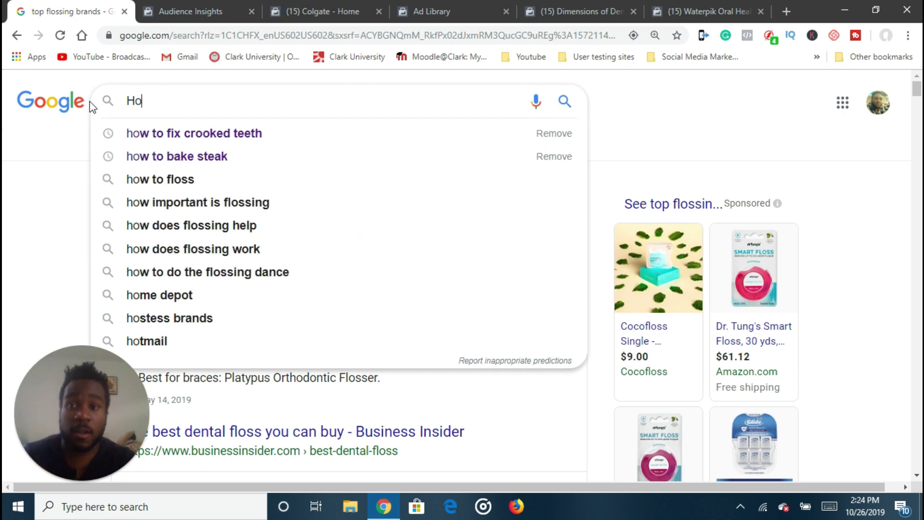
{"action": "key", "text": "BackSpace"}
{"action": "key", "text": "BackSpace"}
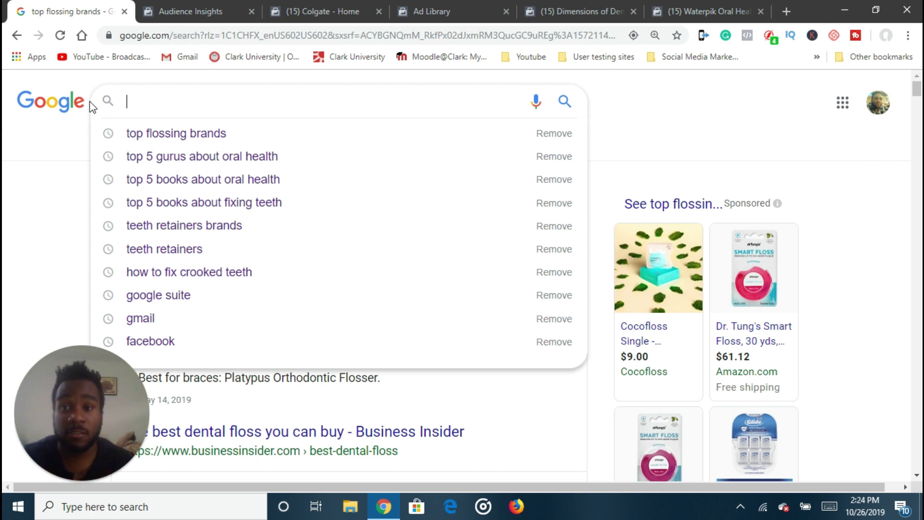
Return to Audience Insights, recheck the Colgate audience's page likes and remove the Colgate (toothpaste) interest.
{"action": "left_click", "coordinate": [187, 3]}
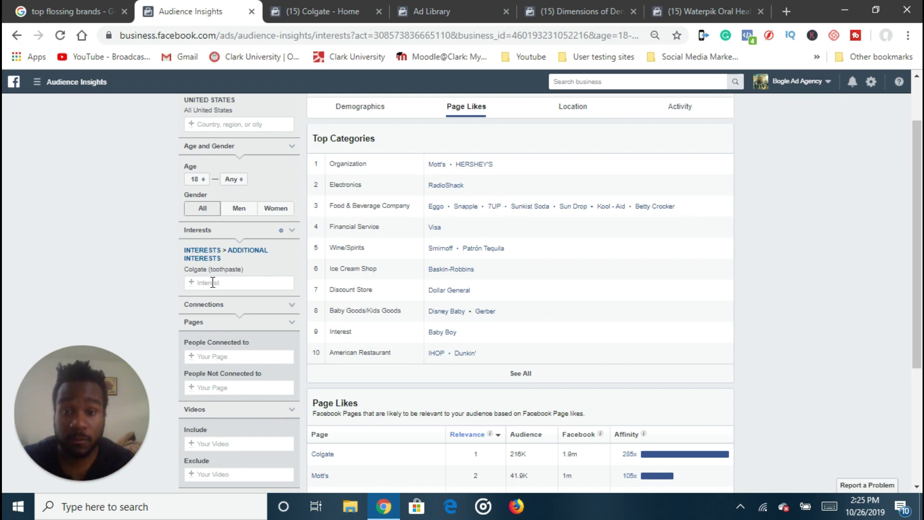
{"action": "scroll", "coordinate": [244, 282], "scroll_direction": "down", "scroll_amount": 3}
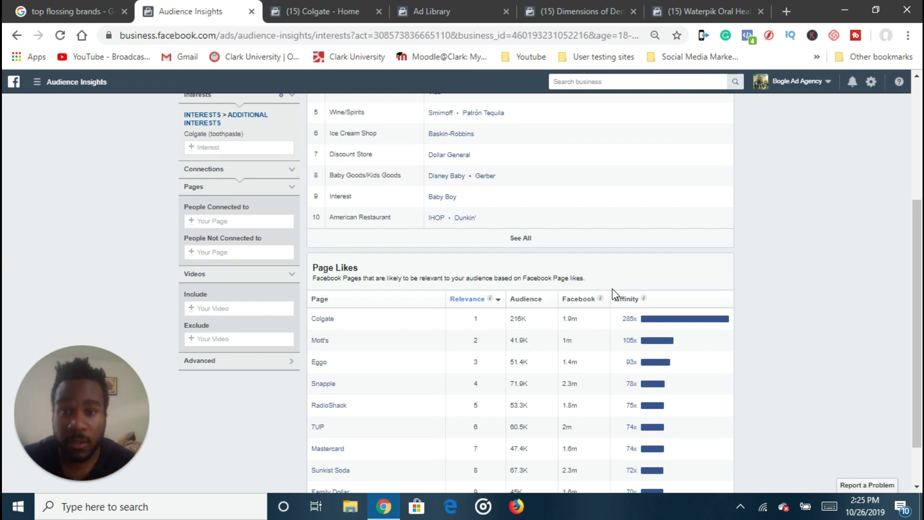
{"action": "scroll", "coordinate": [612, 286], "scroll_direction": "up", "scroll_amount": 3}
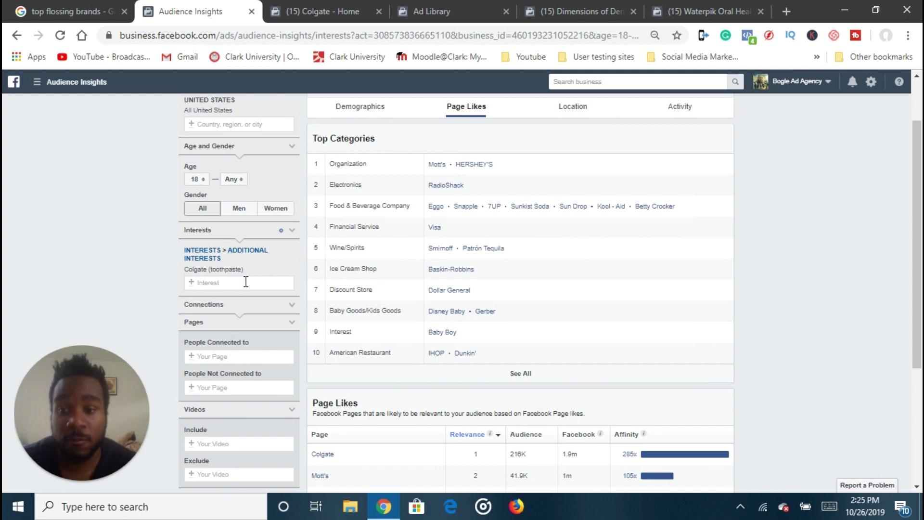
{"action": "left_click", "coordinate": [247, 282]}
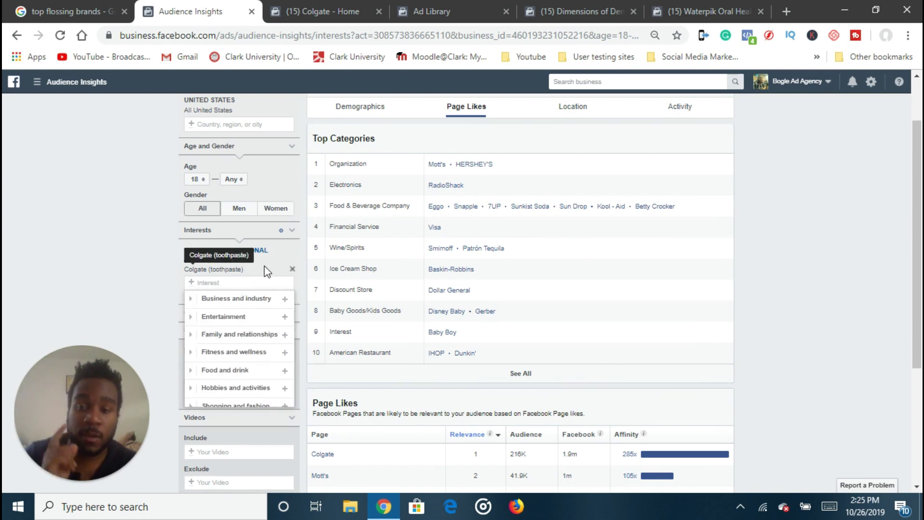
{"action": "left_click", "coordinate": [291, 269]}
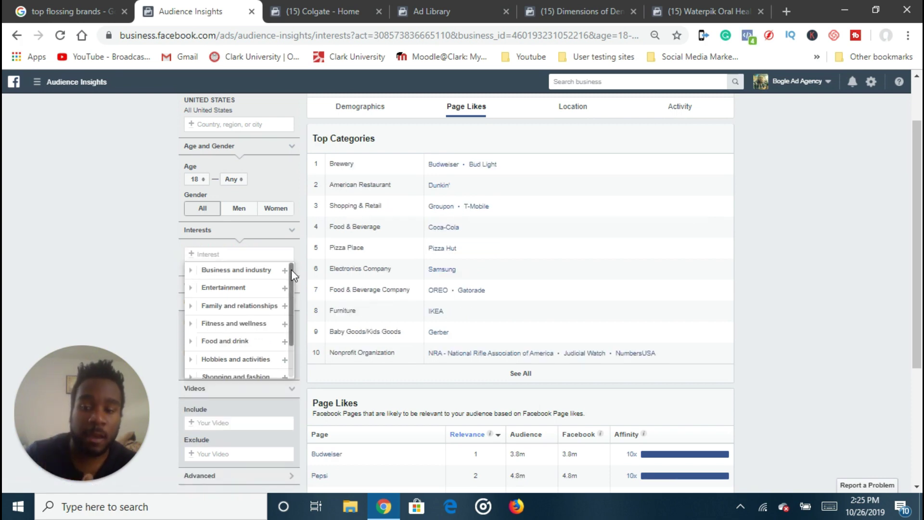